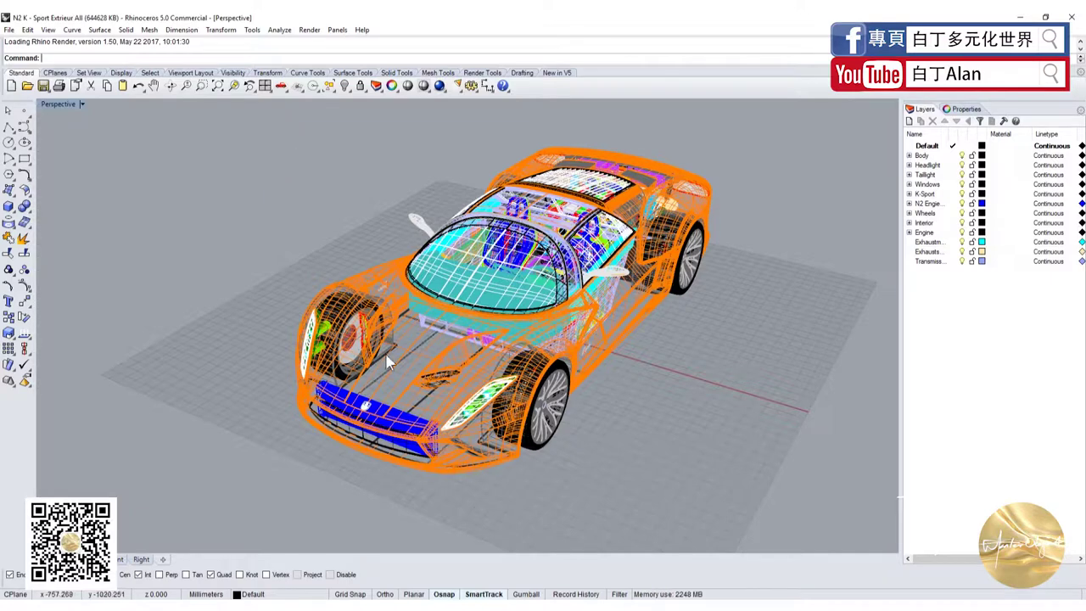
- Switch the Perspective view to Shaded display and orbit to a lower angle on the car
left_click(78, 105)
left_click(87, 134)
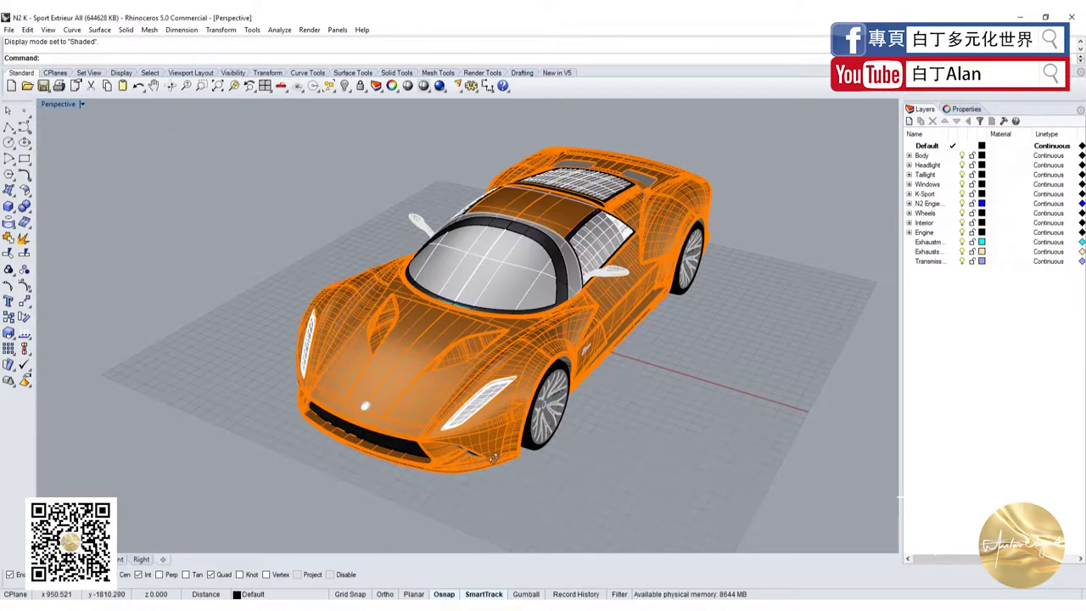
right_click_drag(492, 457, 492, 463)
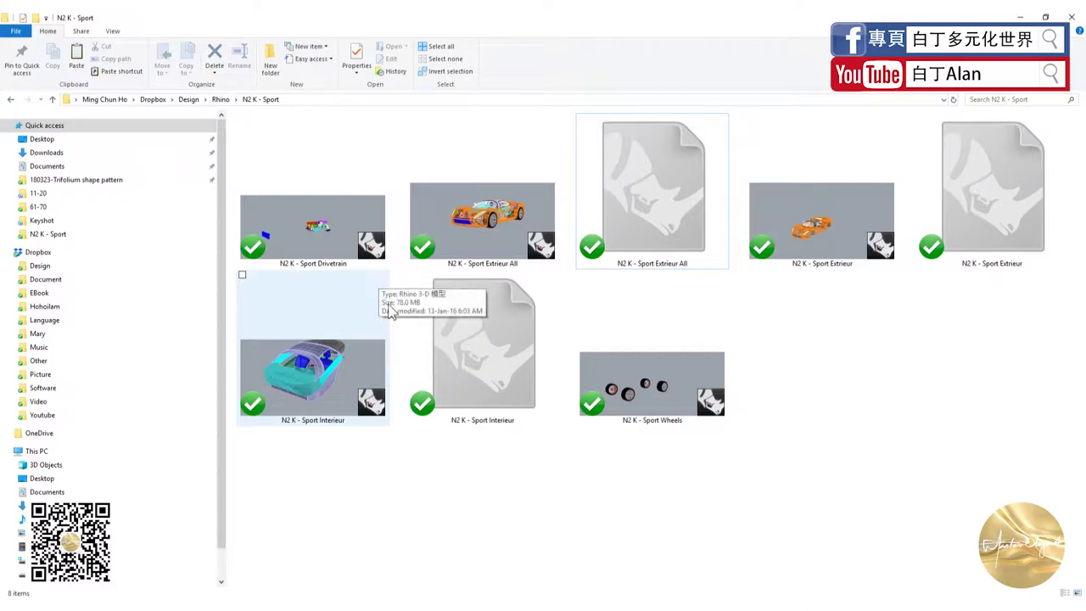
- Bring up the Sport Interieur model with a maximized Perspective view zoomed onto the seats
left_click(418, 563)
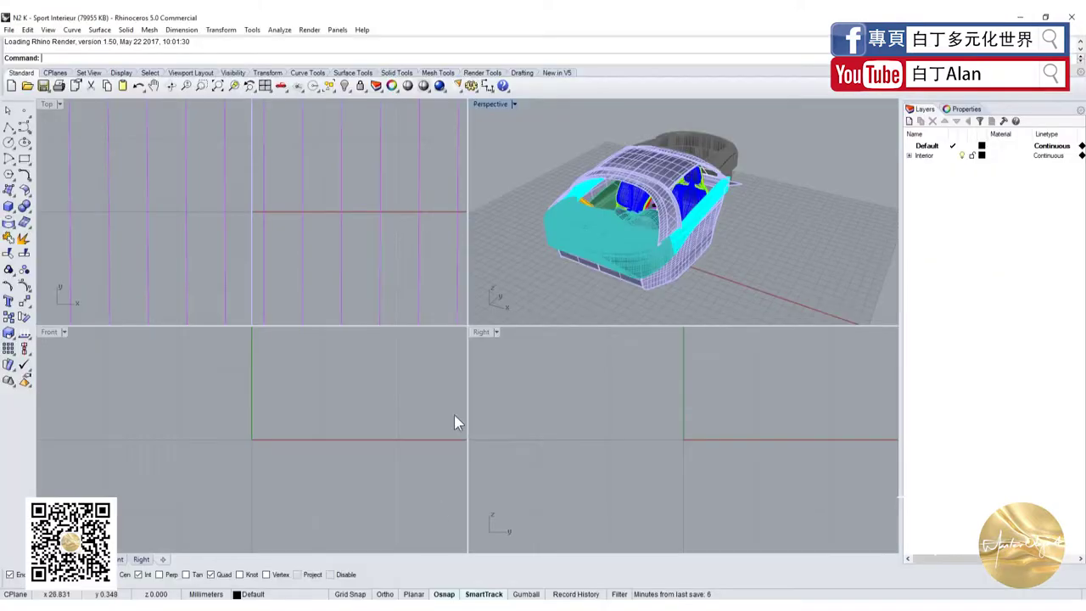
double_click(498, 106)
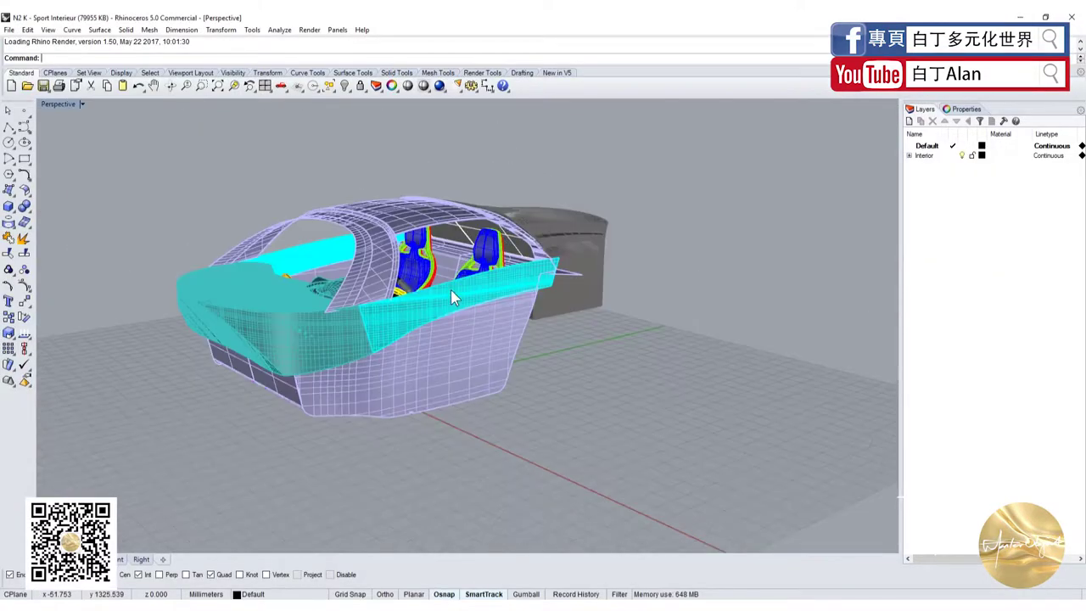
mouse_move(379, 282)
right_mouse_down()
mouse_move(577, 274)
mouse_move(459, 272)
right_mouse_up()
scroll(460, 273, "up", 2)
scroll(458, 278, "up", 3)
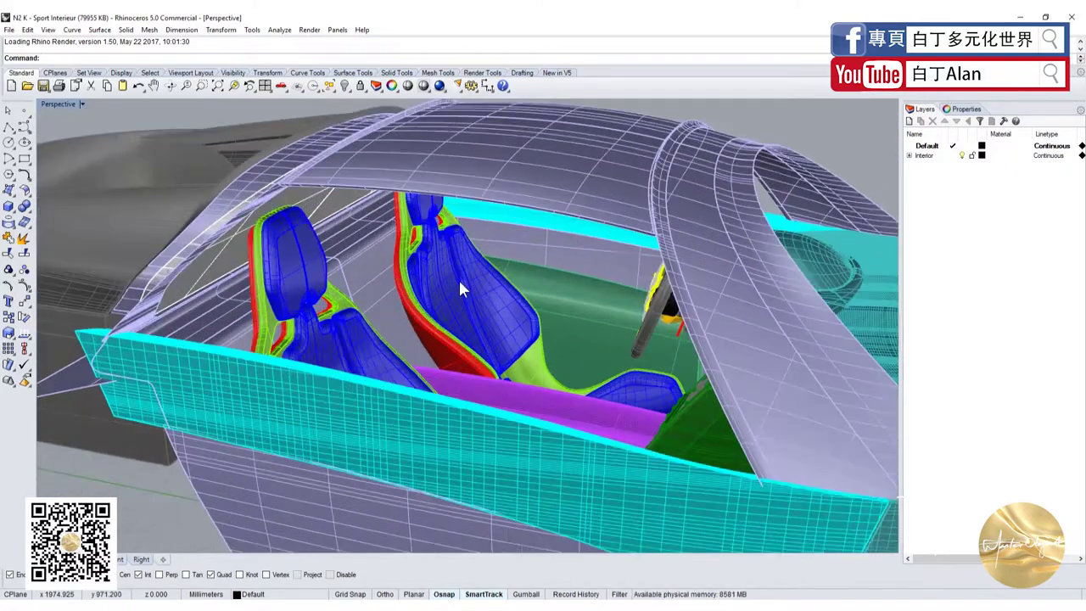
scroll(433, 284, "up", 2)
- Select the whole seat from the overlapping candidates, then return to Sport Extrieur All
left_click(432, 291)
left_click(376, 287)
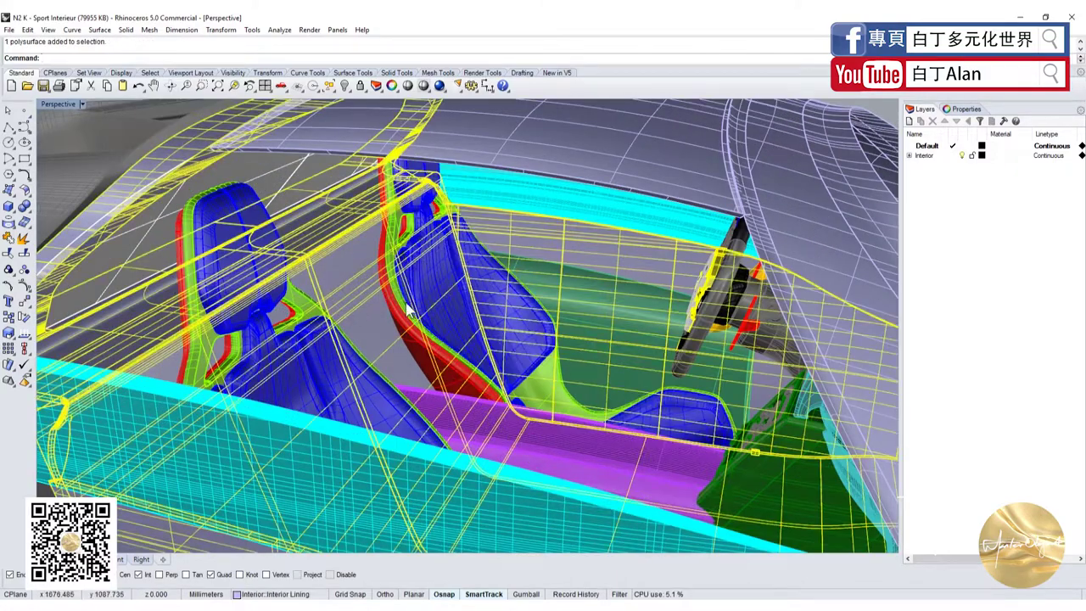
left_click(406, 308)
left_click(450, 331)
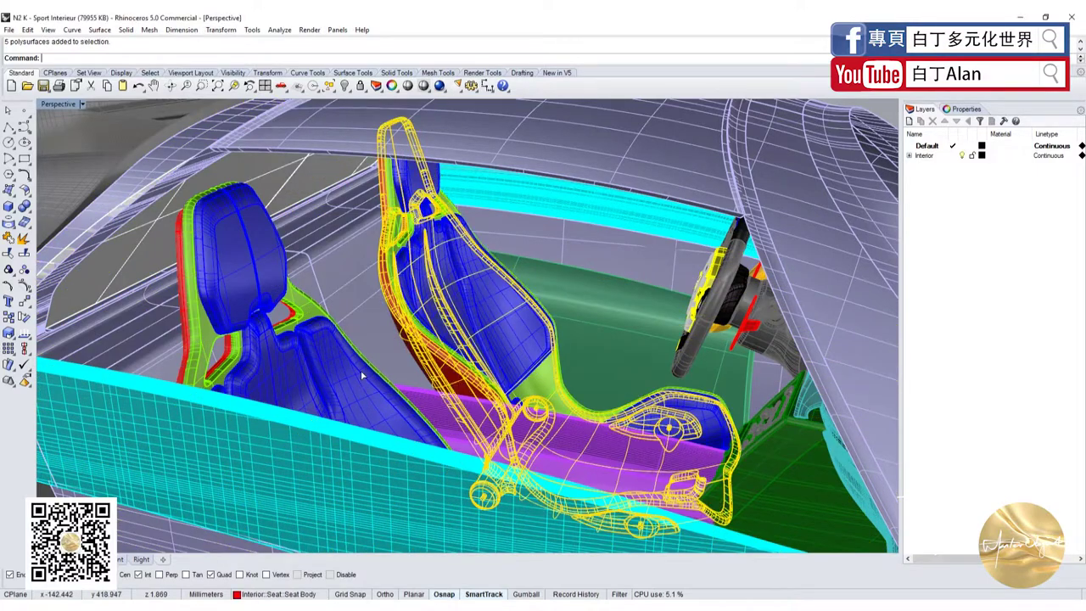
left_click(534, 564)
- Hide the lower side body panel, then the door and roof panels
left_click(566, 322)
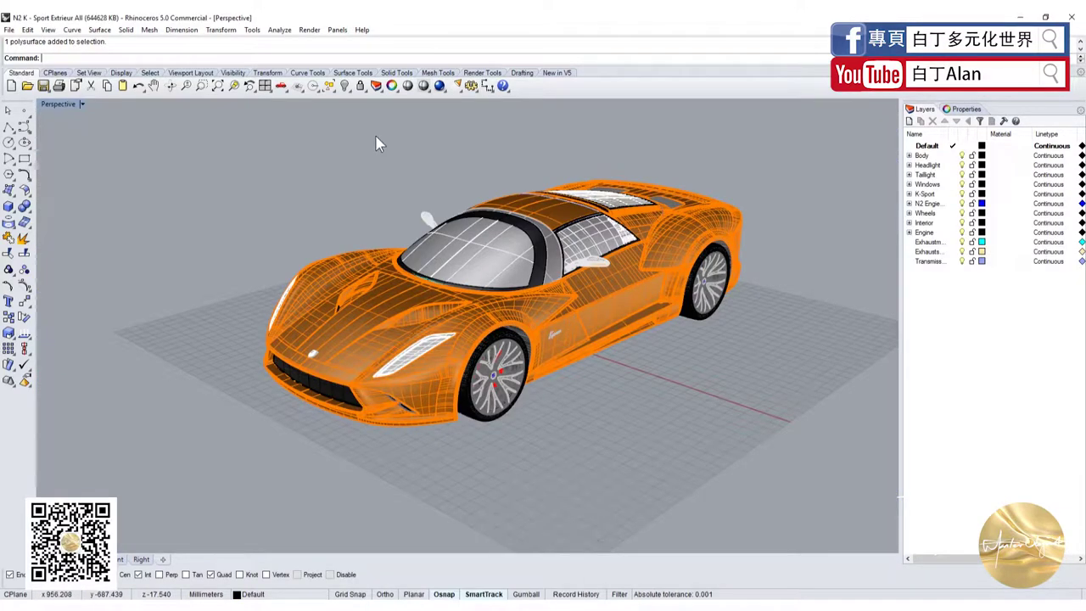
left_click(345, 85)
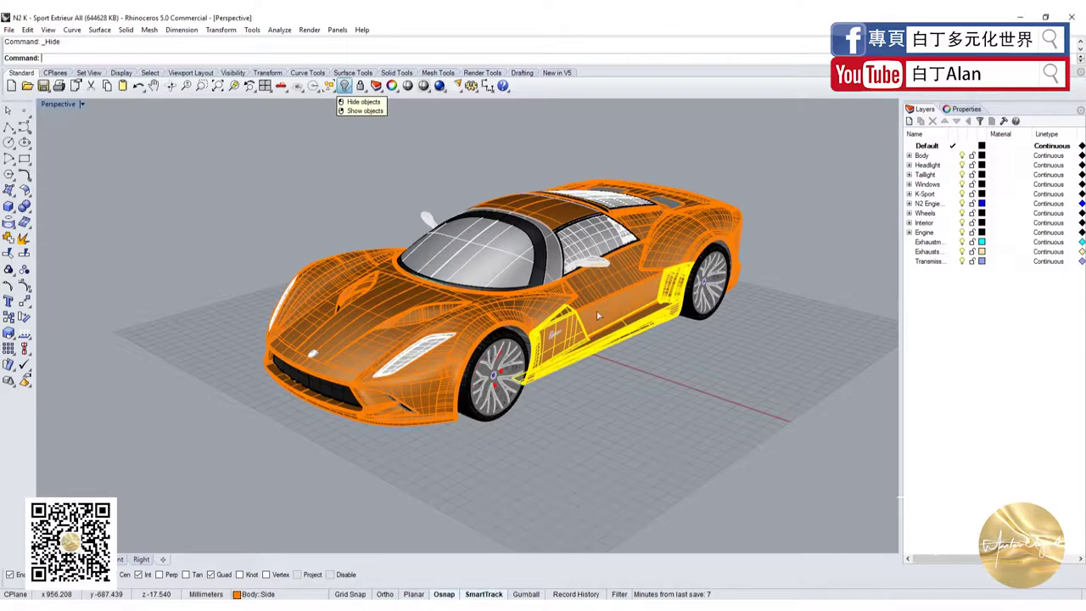
left_click(662, 299)
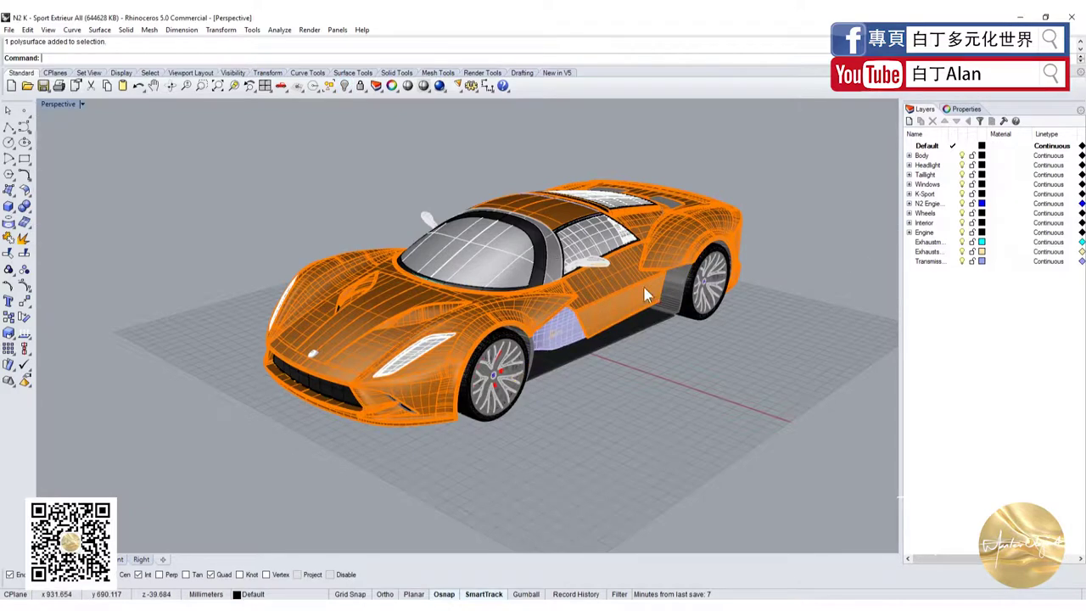
left_click(645, 295)
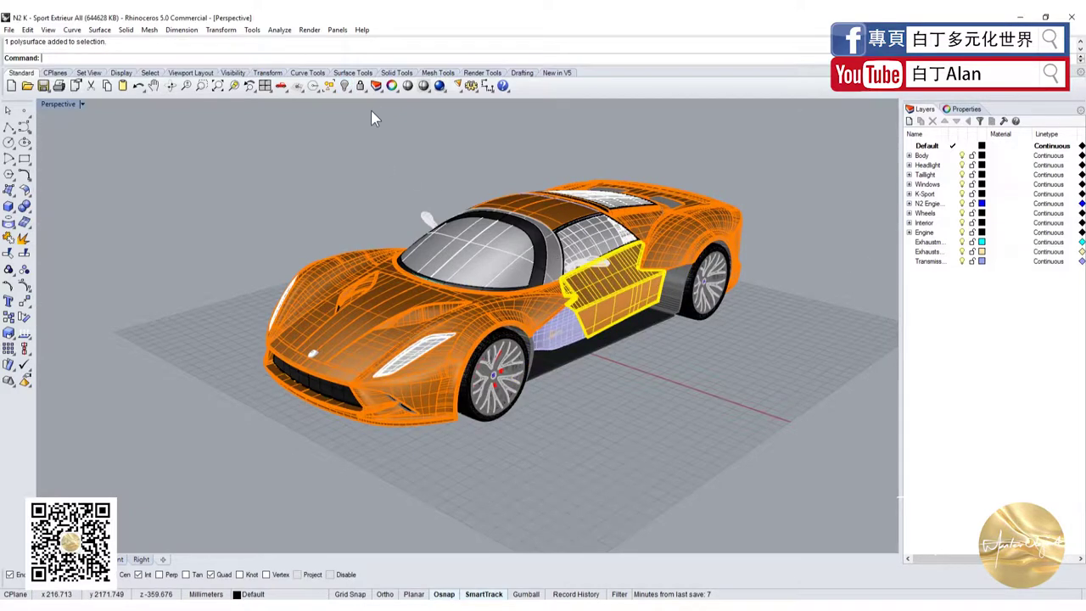
key("ctrl+h")
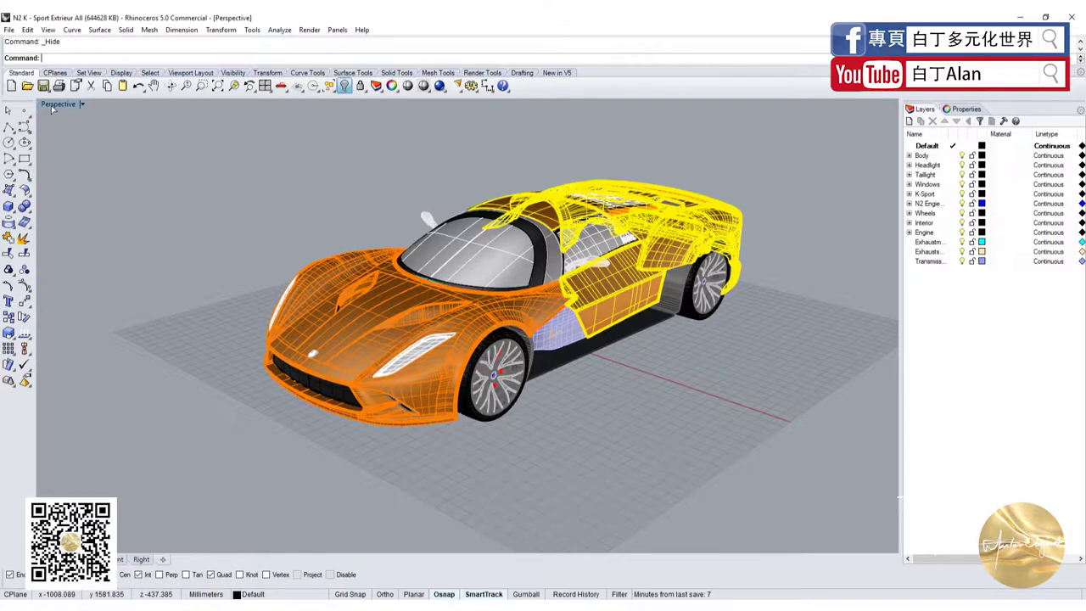
- Restore the four-viewport layout and zoom the Front and Right views onto the window area
key("ctrl+m")
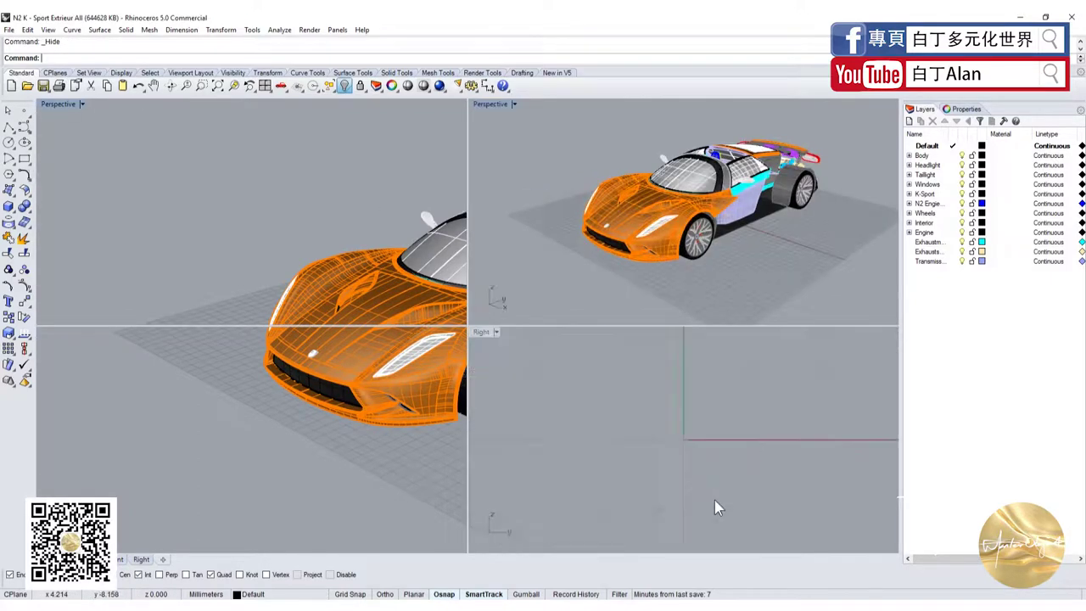
scroll(212, 485, "down", 5)
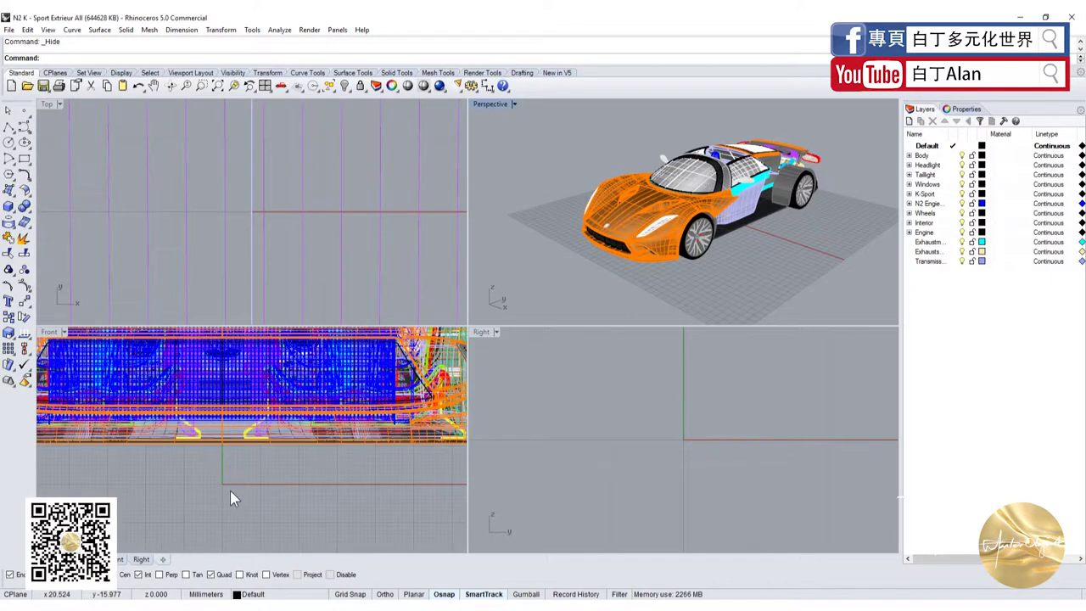
scroll(234, 491, "down", 5)
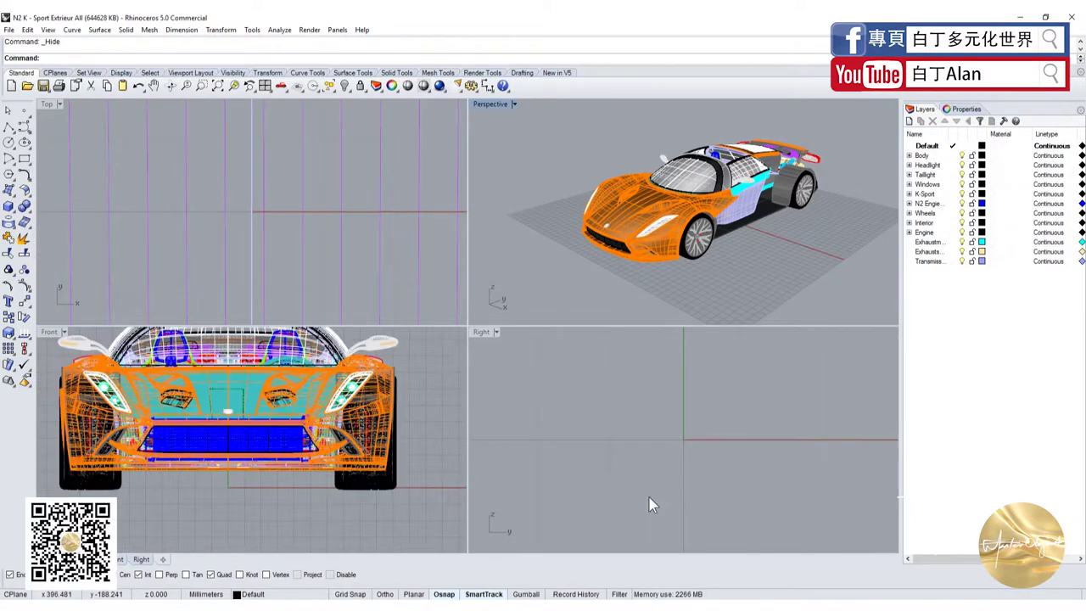
scroll(669, 490, "down", 5)
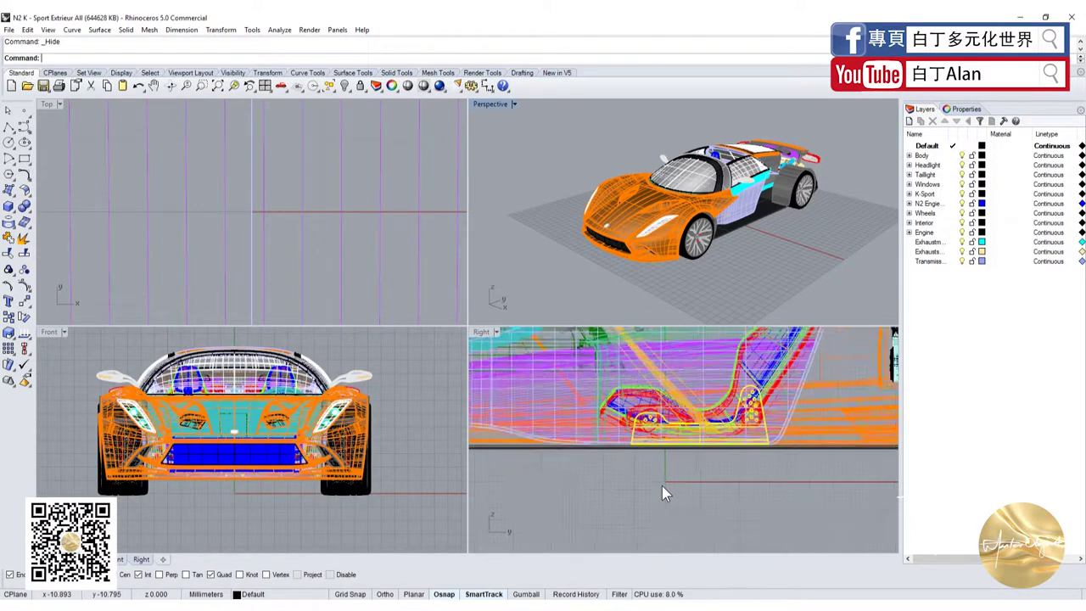
scroll(661, 485, "down", 2)
scroll(668, 480, "down", 2)
scroll(754, 375, "down", 2)
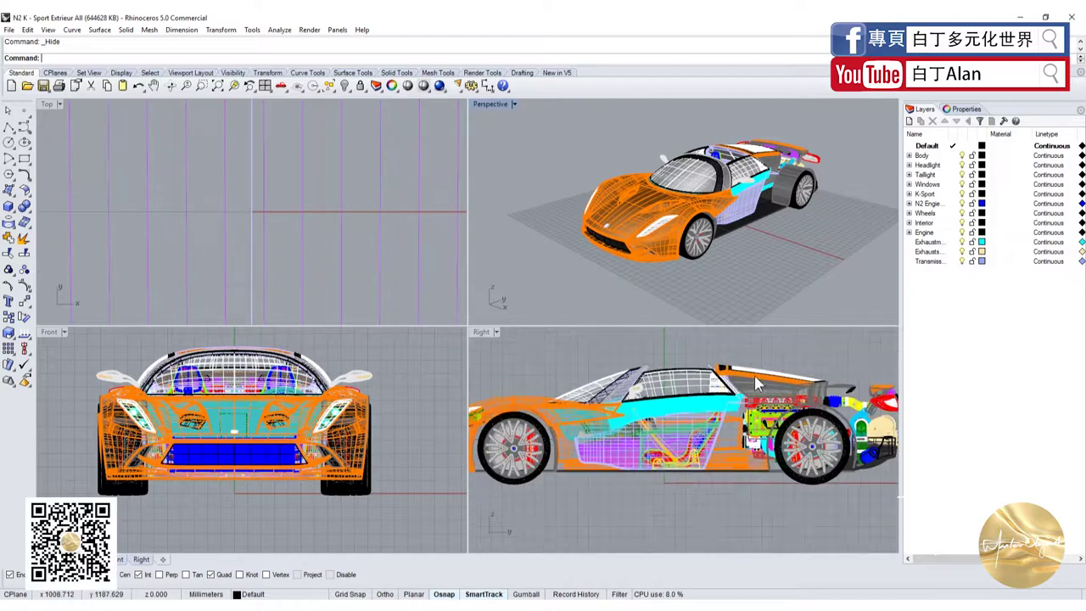
scroll(750, 381, "up", 1)
scroll(721, 394, "up", 1)
scroll(687, 407, "up", 1)
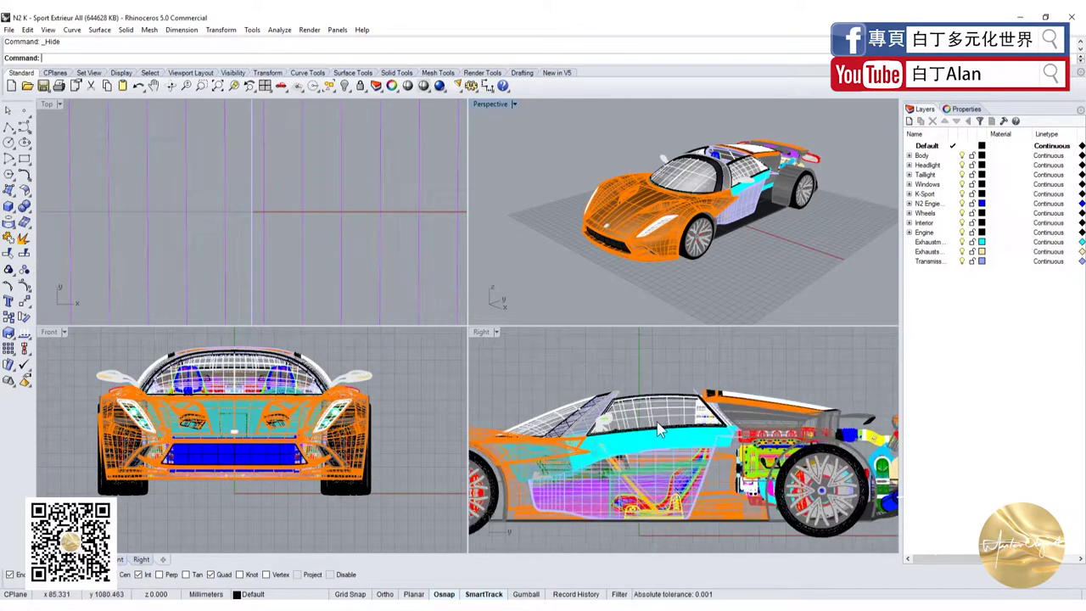
scroll(658, 418, "up", 1)
scroll(661, 422, "up", 2)
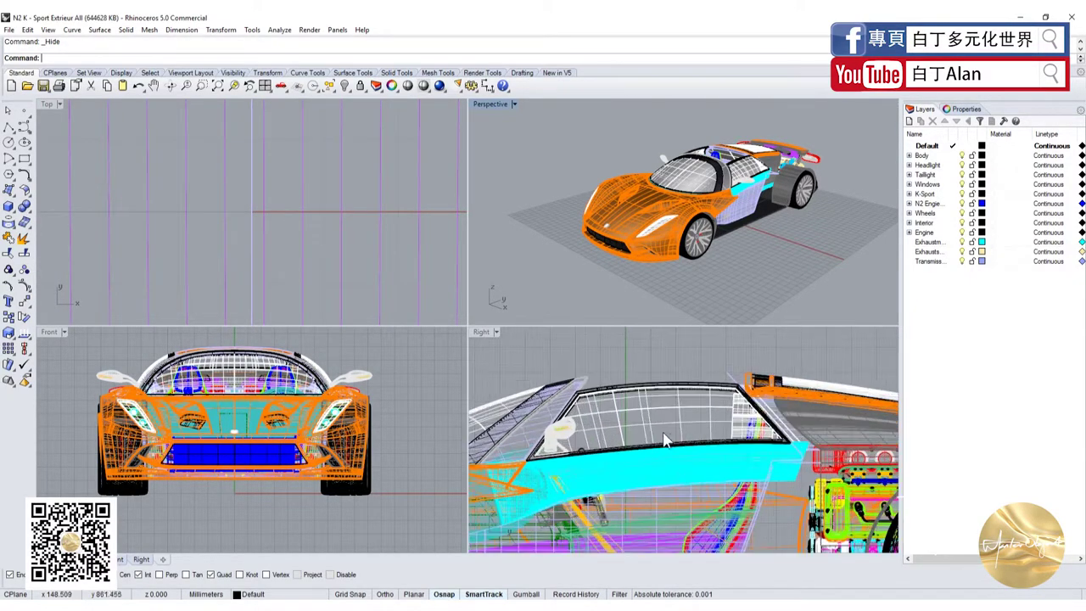
- Hide the side window panels and maximize the Perspective view
left_click(643, 362)
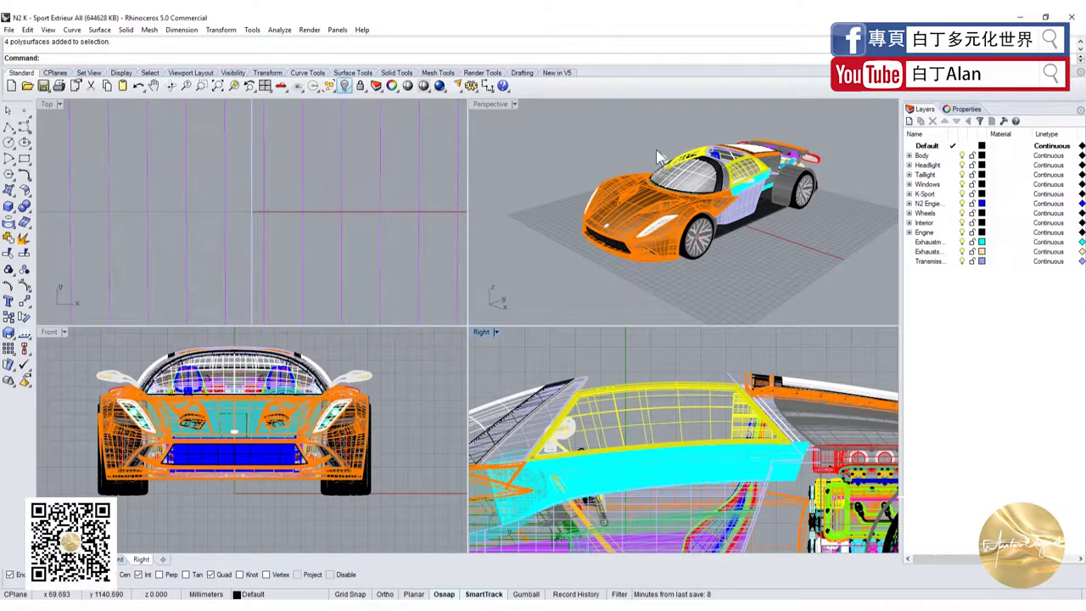
key("ctrl+h")
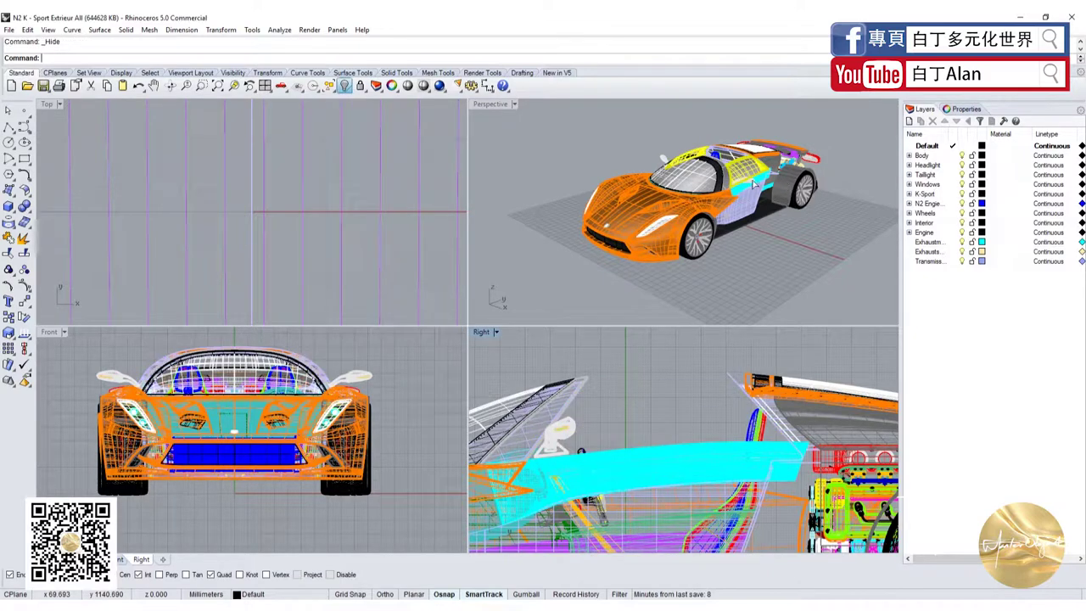
double_click(488, 104)
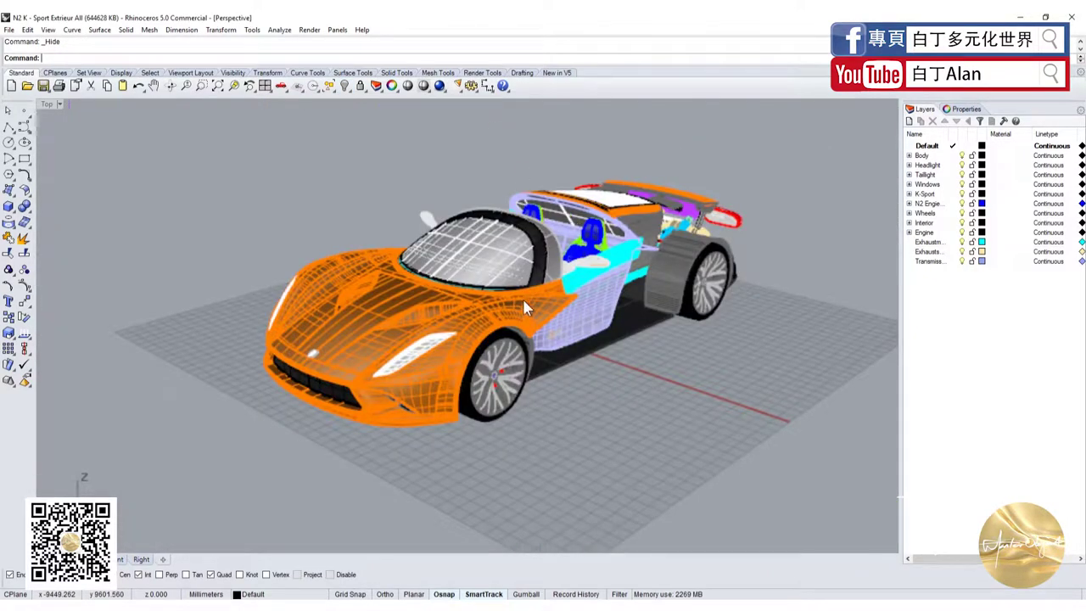
- Orbit down into the cabin and delete the upper-left seat
right_click_drag(572, 396, 560, 543)
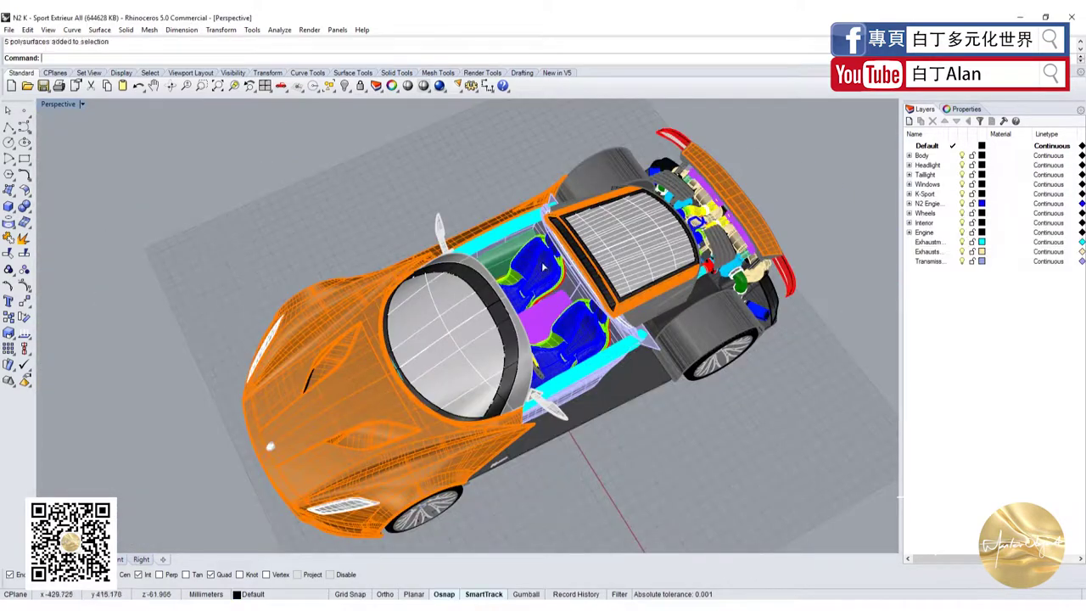
left_click(543, 270)
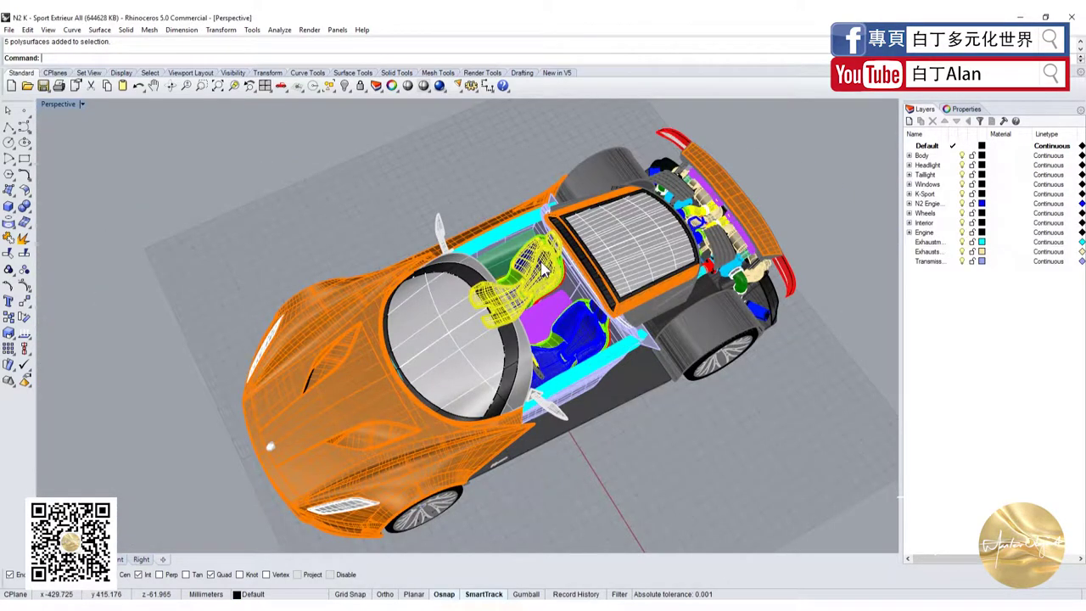
key("Delete")
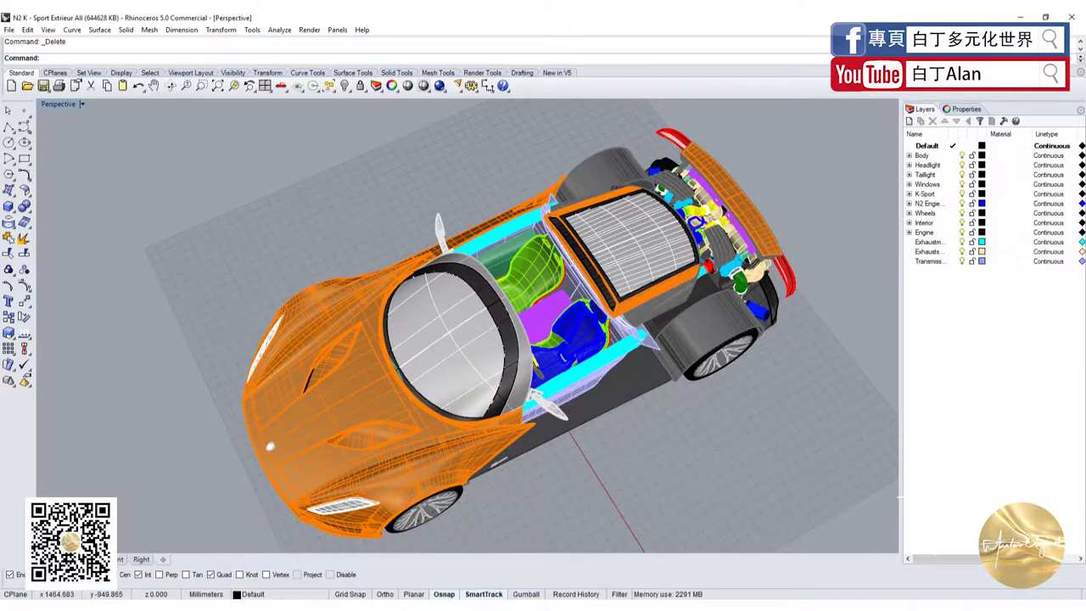
- Copy the left seat from Sport Interieur and paste it into the Sport Extrieur All cabin
left_click(467, 546)
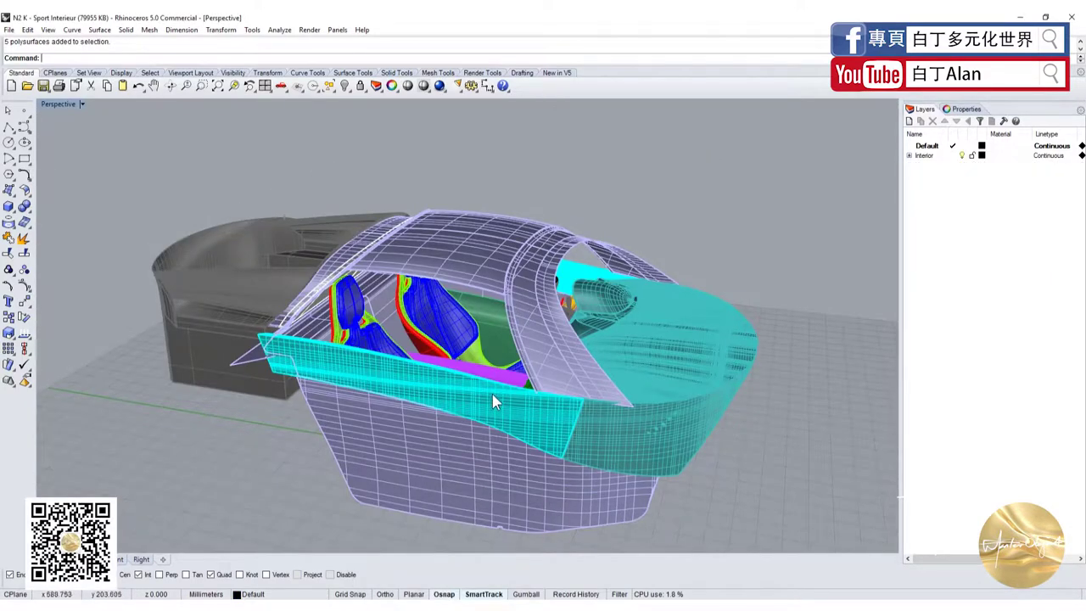
mouse_move(492, 393)
right_mouse_down()
mouse_move(339, 389)
mouse_move(376, 344)
right_mouse_up()
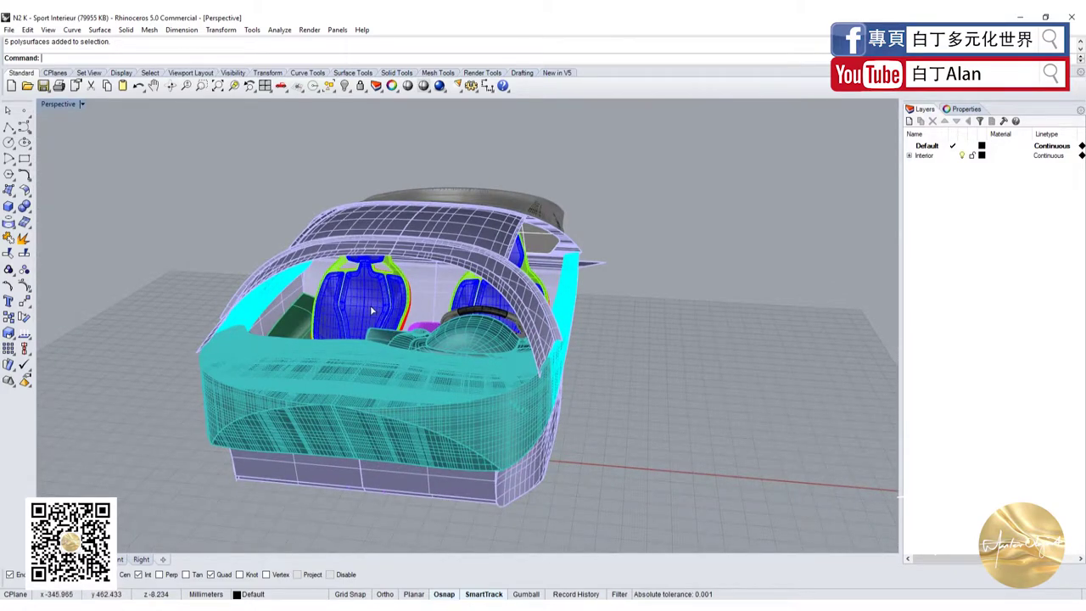
left_click(371, 307)
key("ctrl+c")
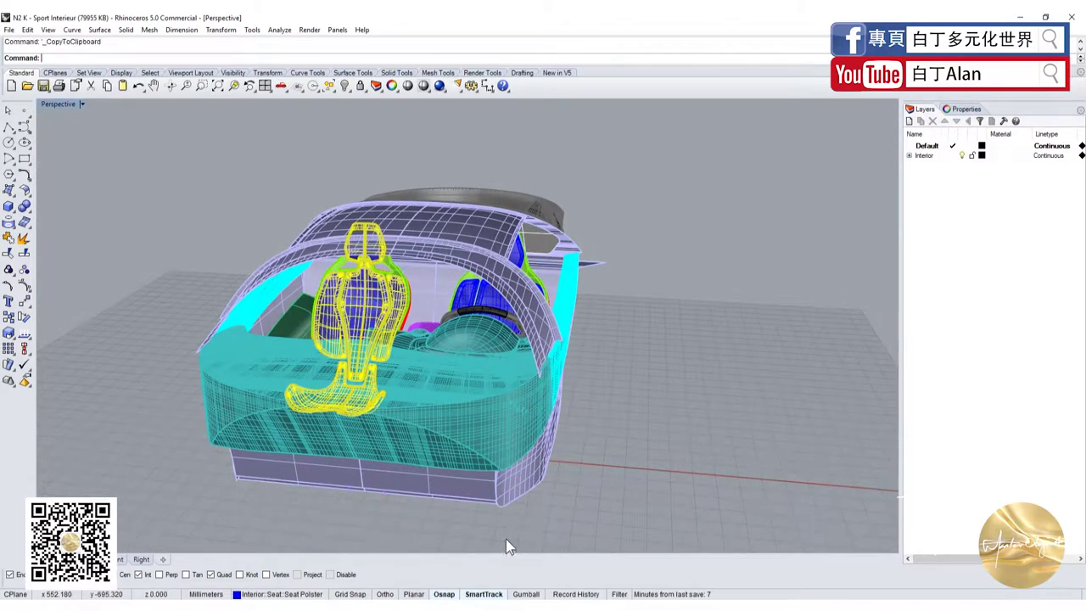
left_click(535, 561)
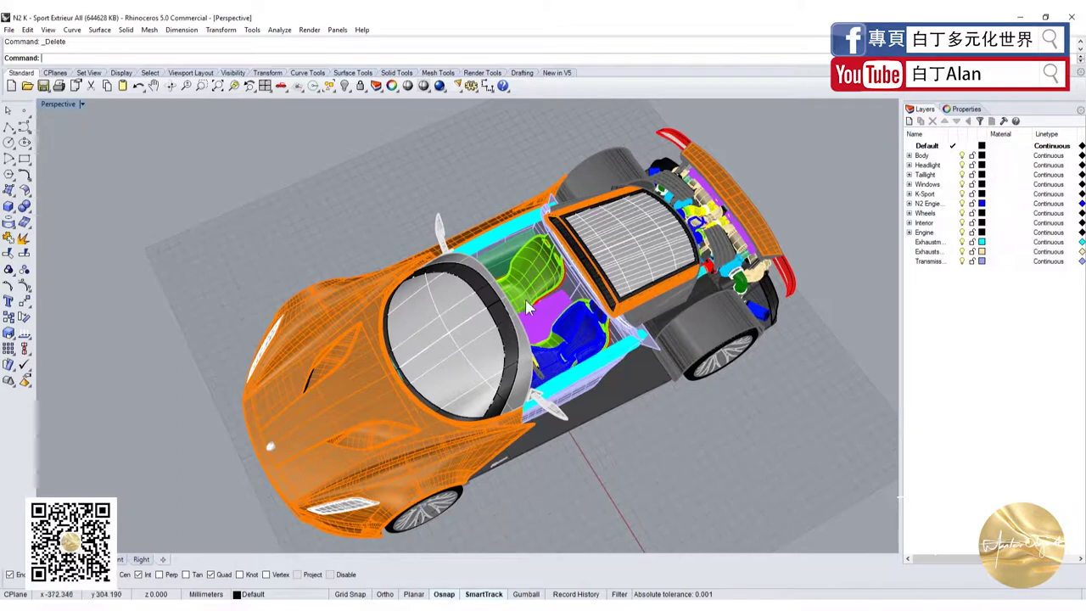
key("ctrl+v")
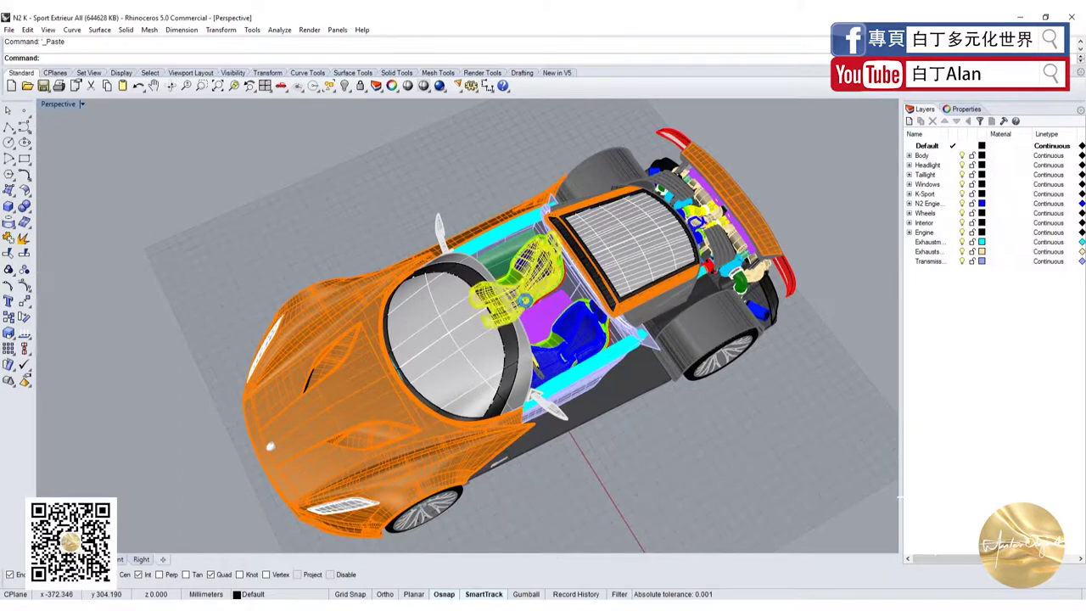
left_click(658, 528)
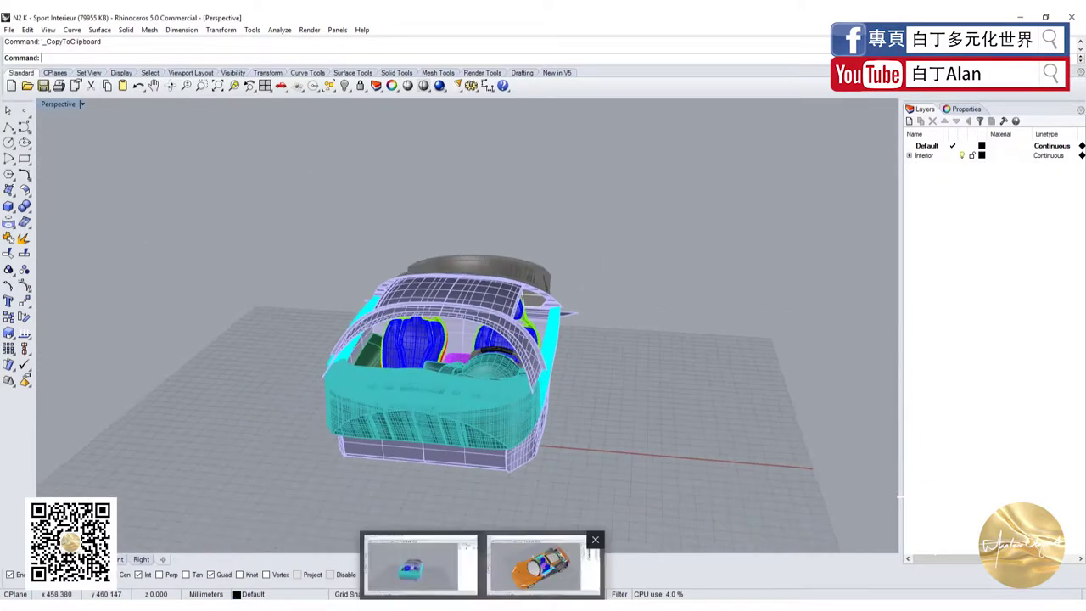
left_click(539, 565)
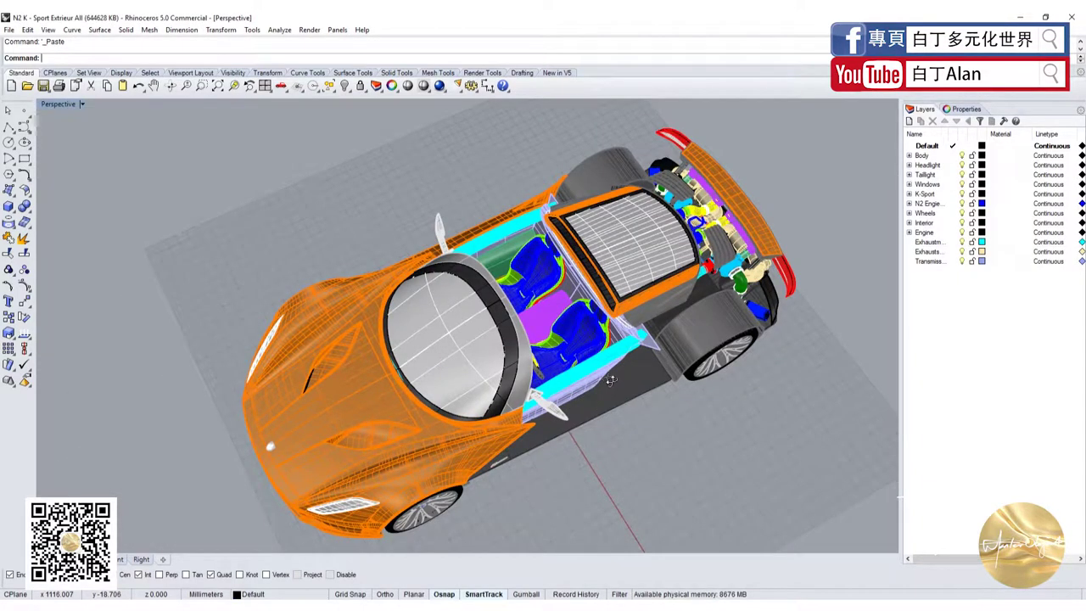
- Orbit to a low three-quarter view, cancel a File > New, and select the chassis floor
right_click_drag(609, 387, 567, 356)
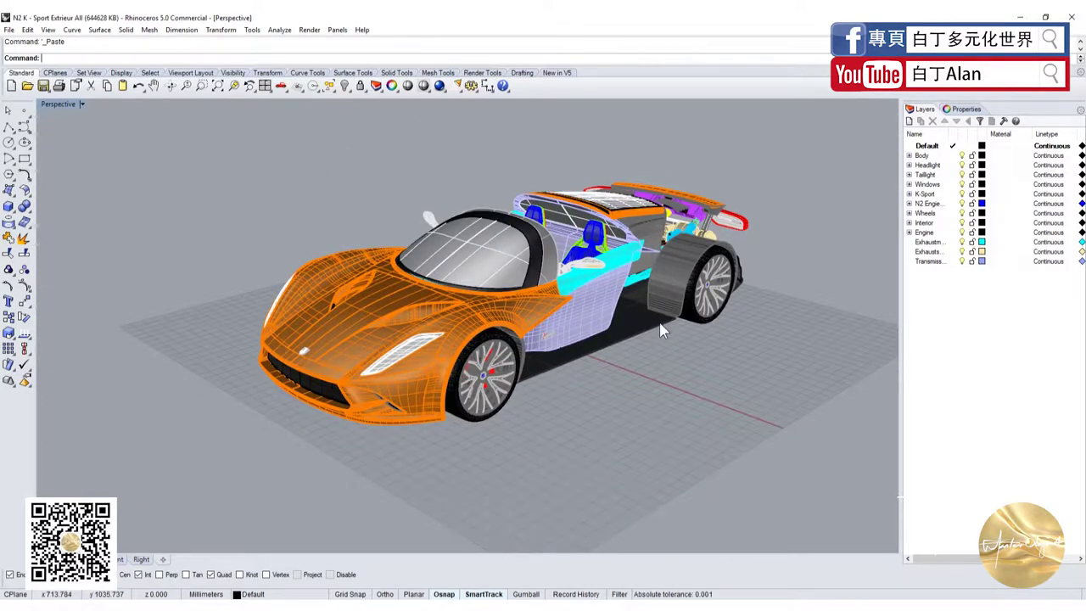
left_click(8, 30)
left_click(26, 41)
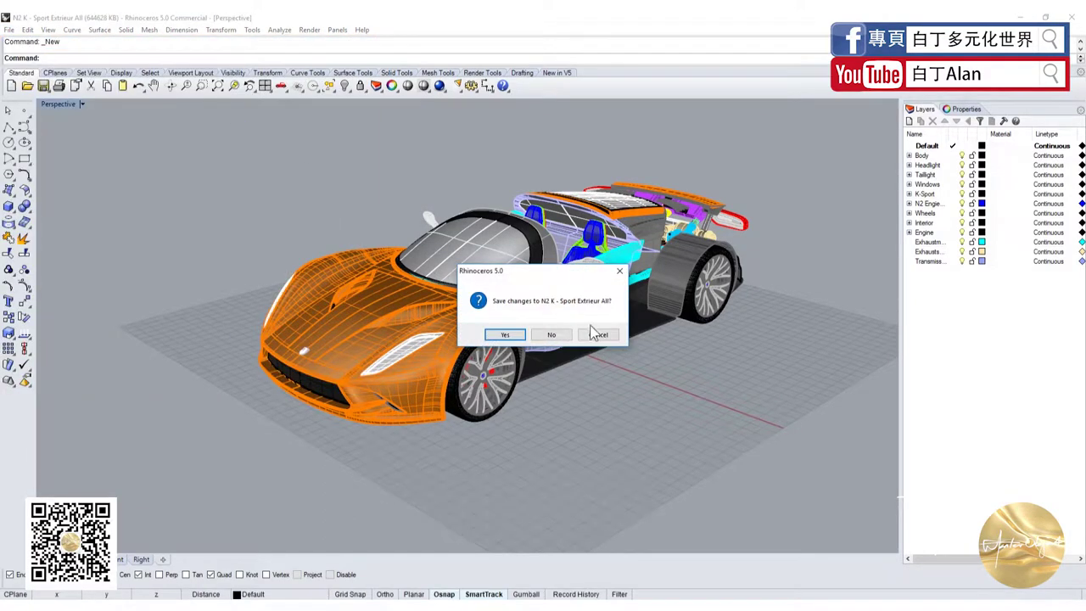
left_click(596, 335)
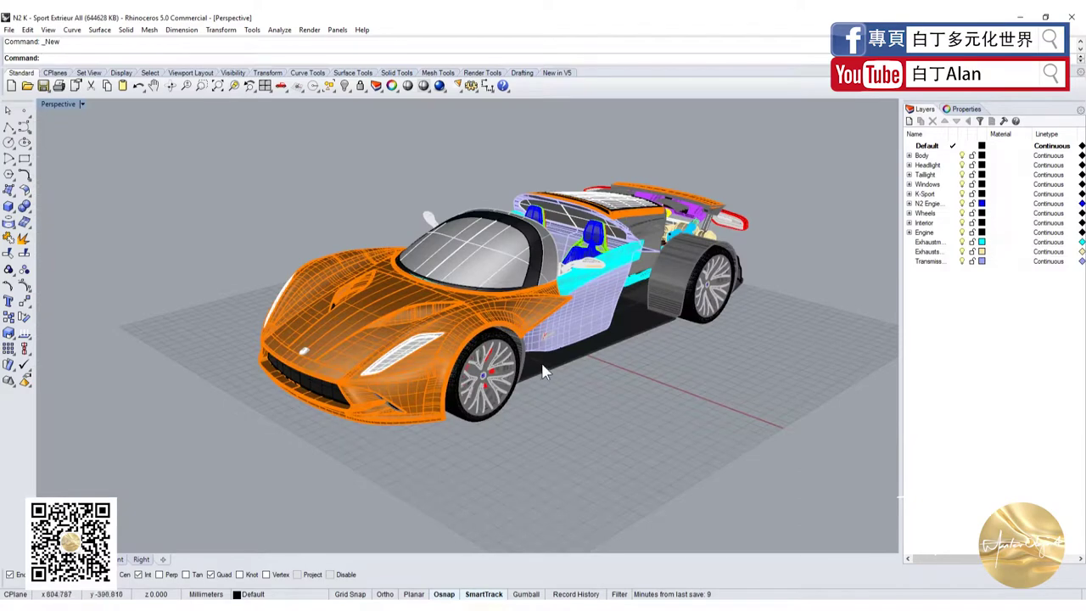
left_click(543, 369)
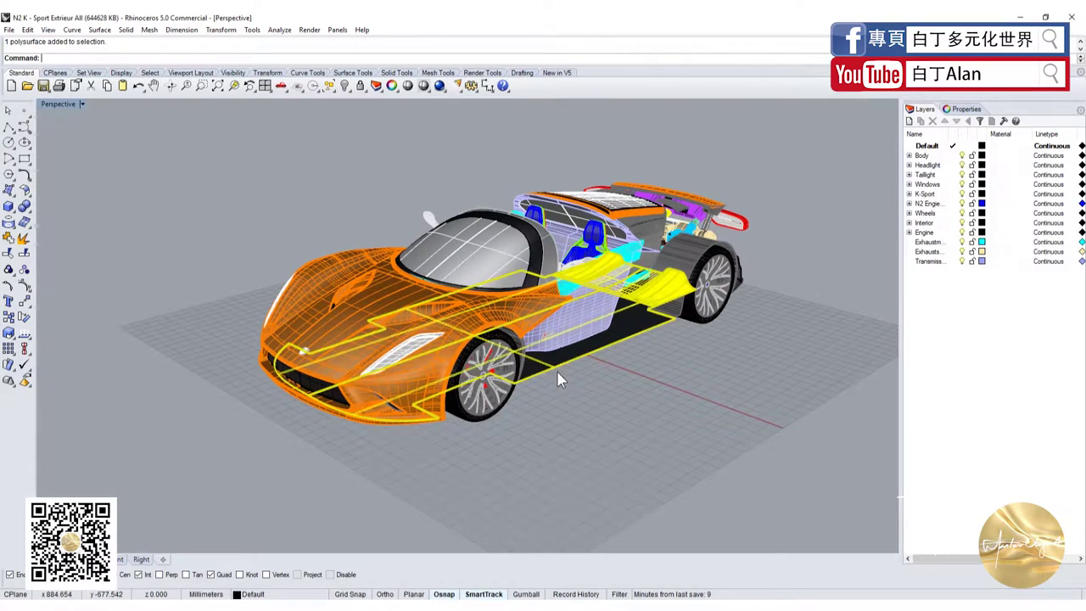
- Copy the chassis floor and paste it into the Sport Interieur model
key("ctrl+c")
key("ctrl+v")
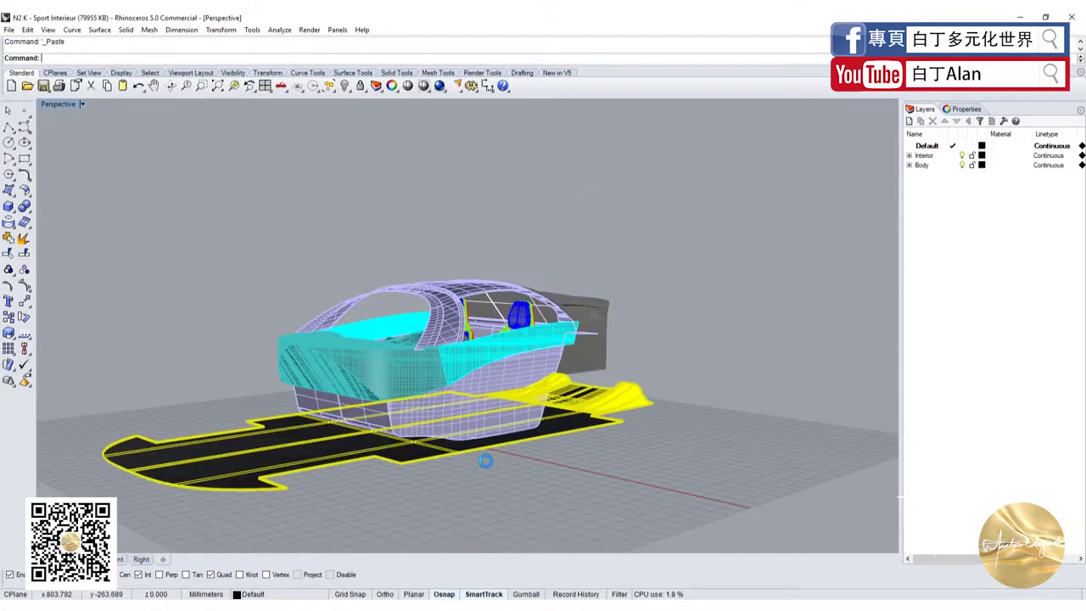
mouse_move(493, 463)
right_mouse_down()
mouse_move(497, 501)
mouse_move(393, 382)
right_mouse_up()
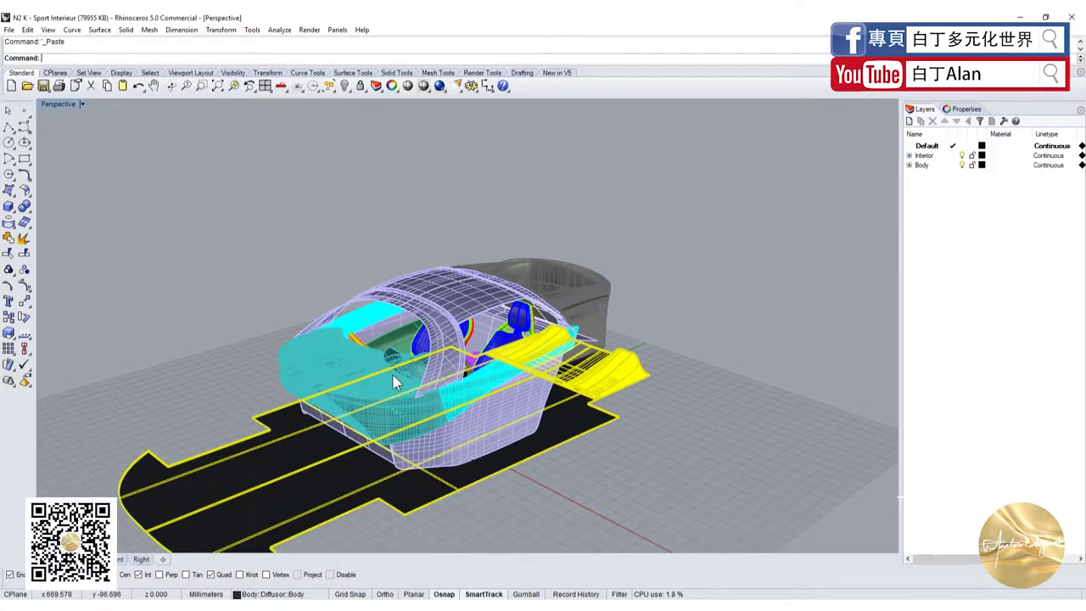
key("Escape")
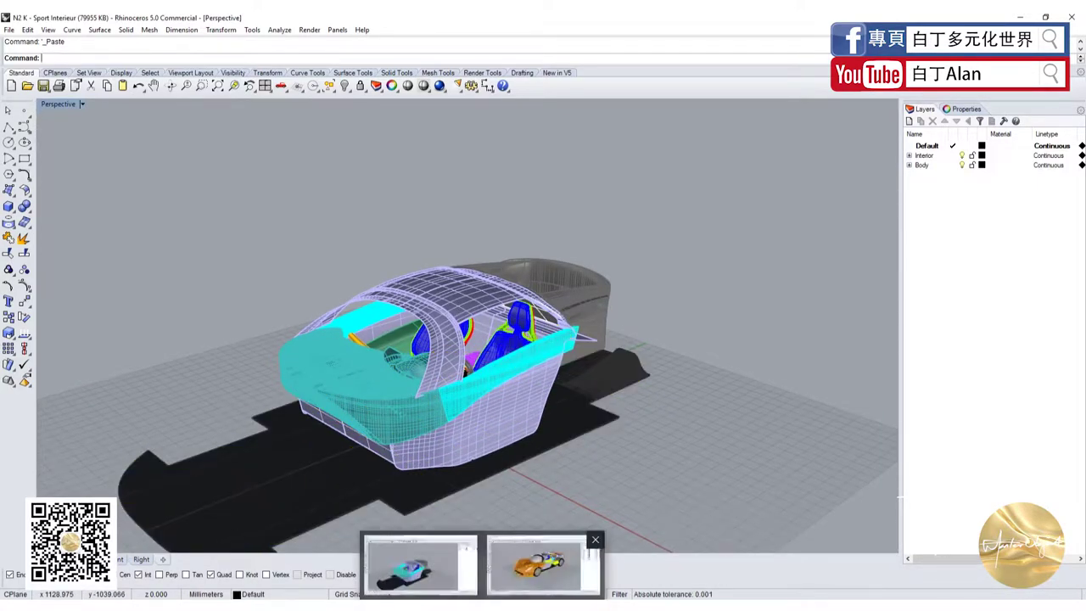
- Delete the pasted chassis parts from Sport Interieur and switch back to Sport Extrieur All
right_click_drag(558, 415, 682, 345)
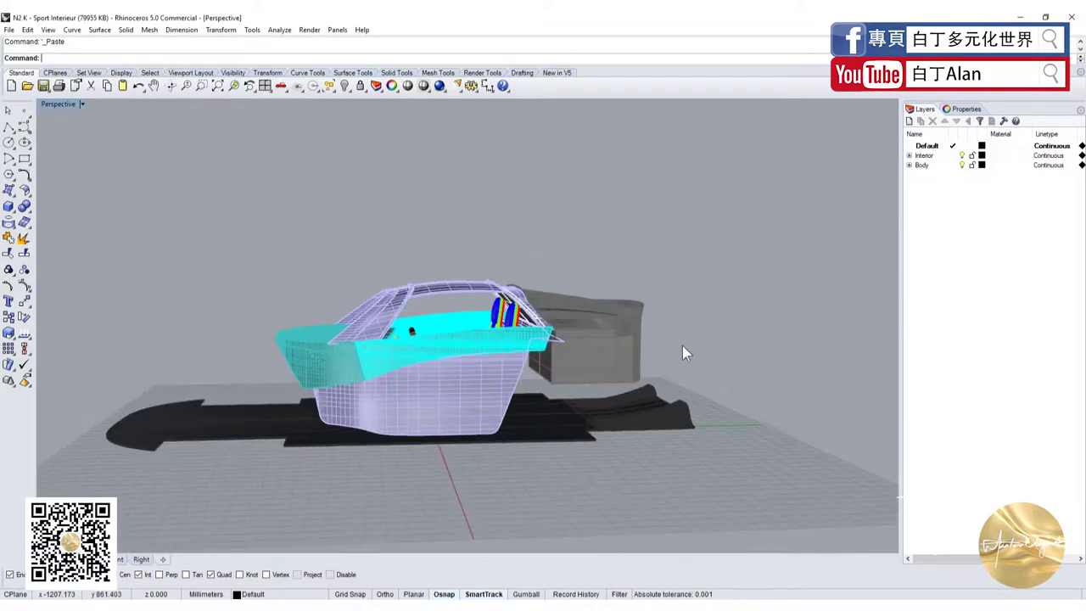
key("ctrl+a")
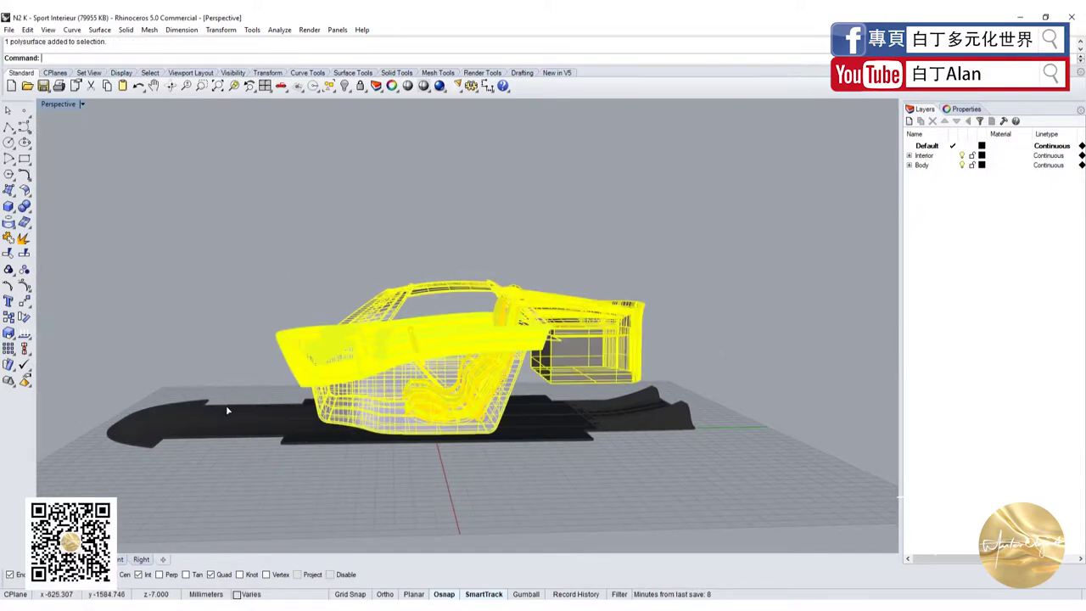
left_click(225, 404)
key("Delete")
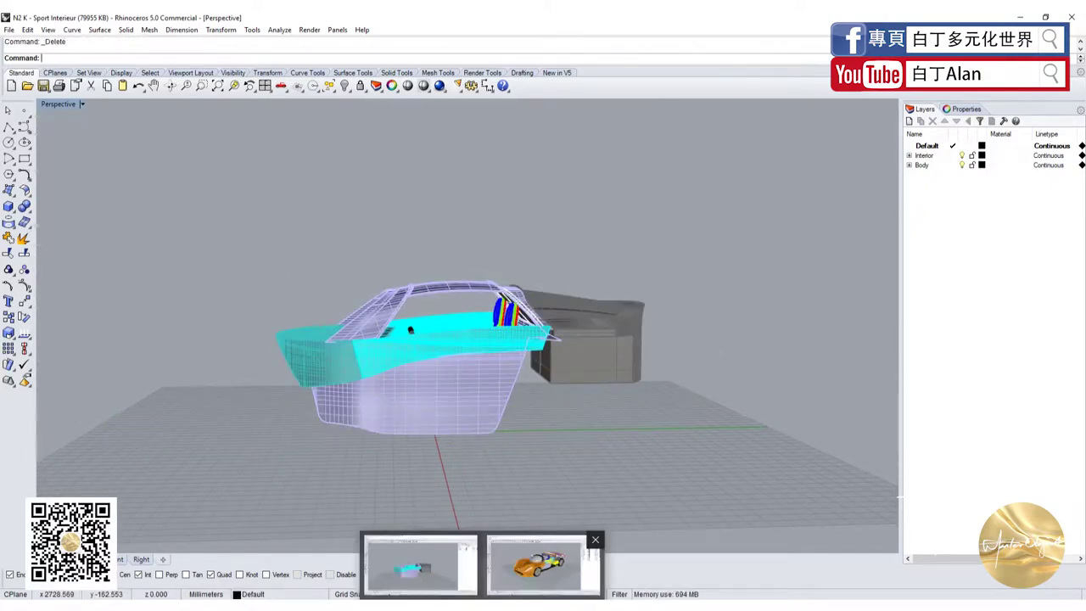
left_click(538, 562)
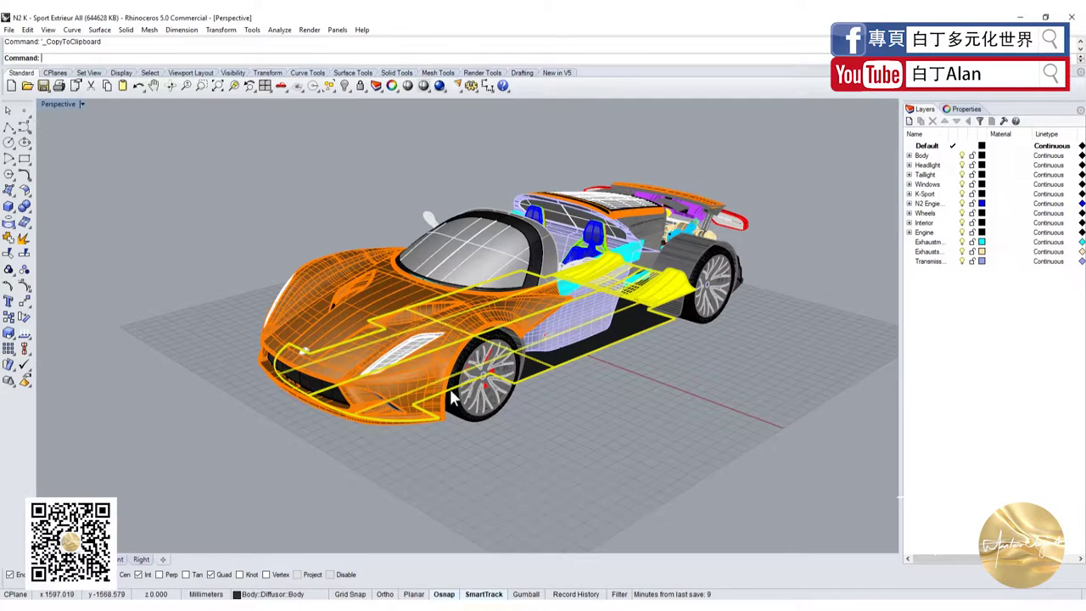
left_click(369, 300)
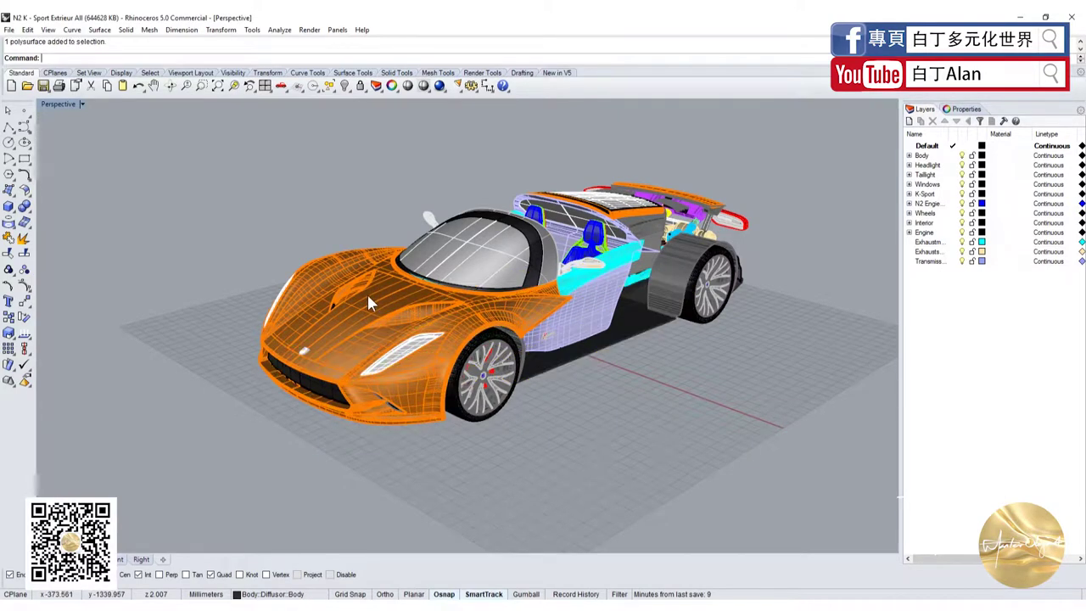
left_click(401, 344)
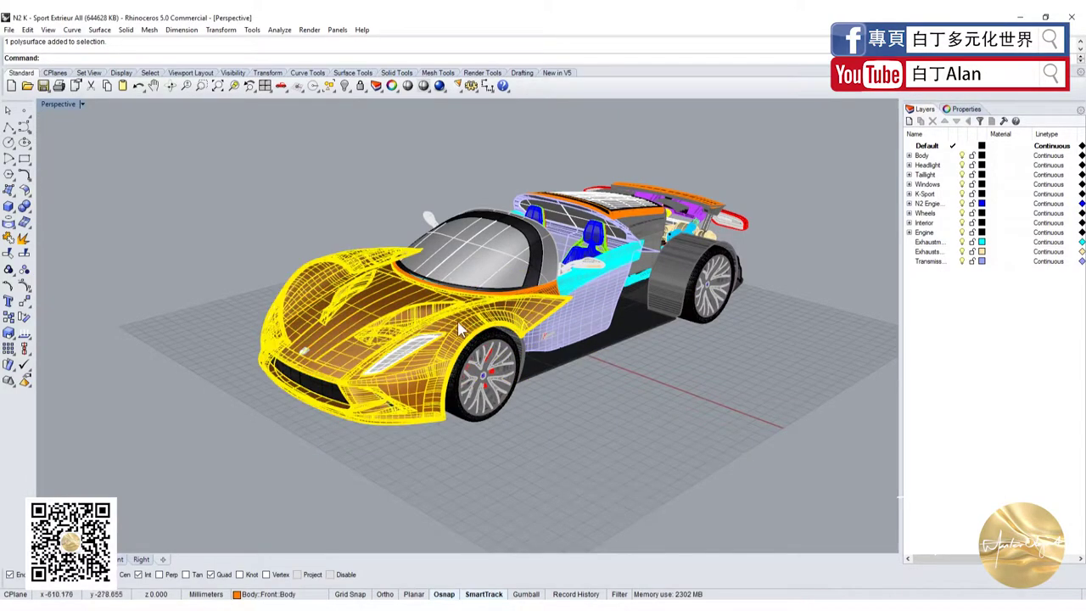
left_click(533, 480)
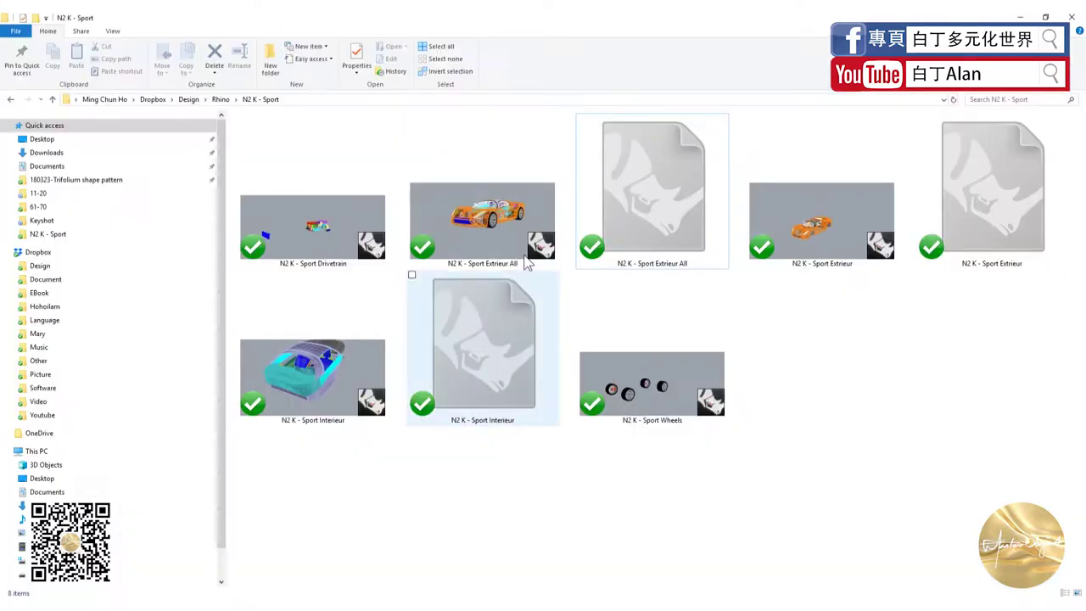
left_click(501, 228)
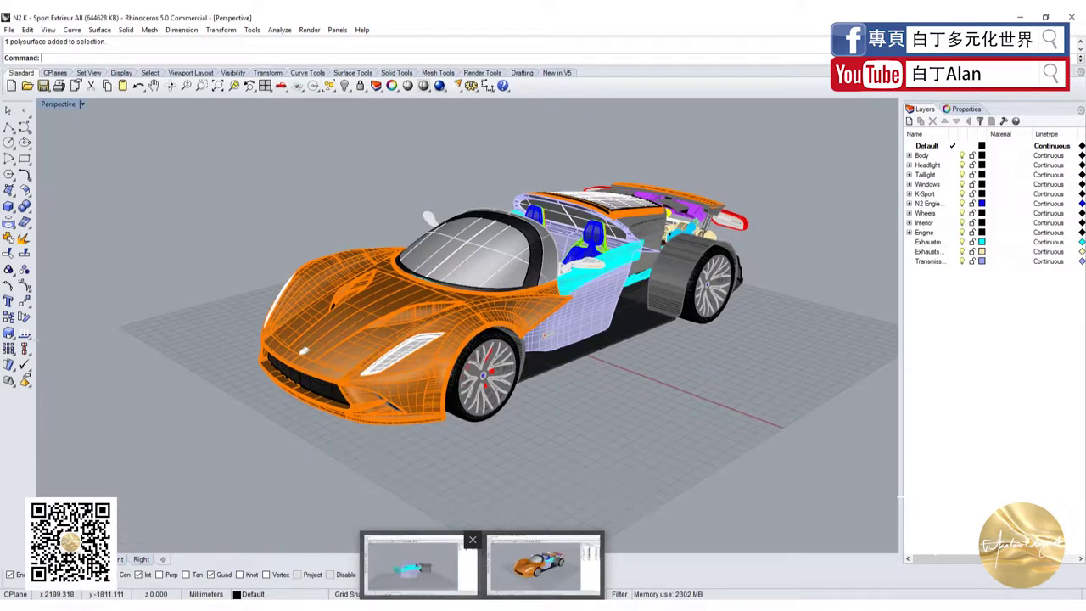
- Browse the N2 K - Sport folder, selecting the Wheels, Interieur, Extrieur All and Drivetrain files
left_click(264, 565)
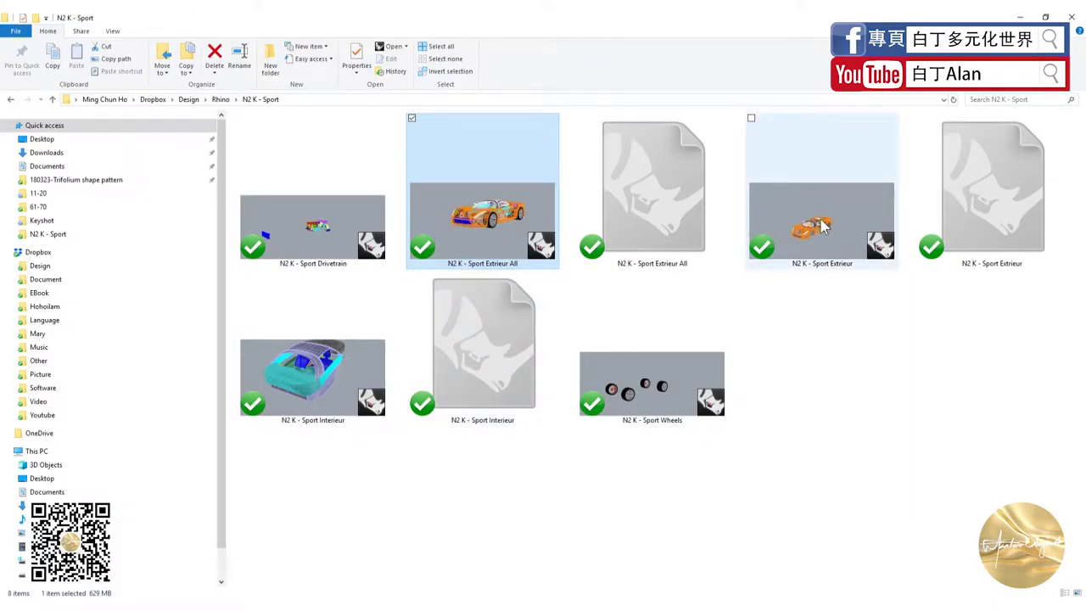
left_click(638, 428)
left_click(353, 414)
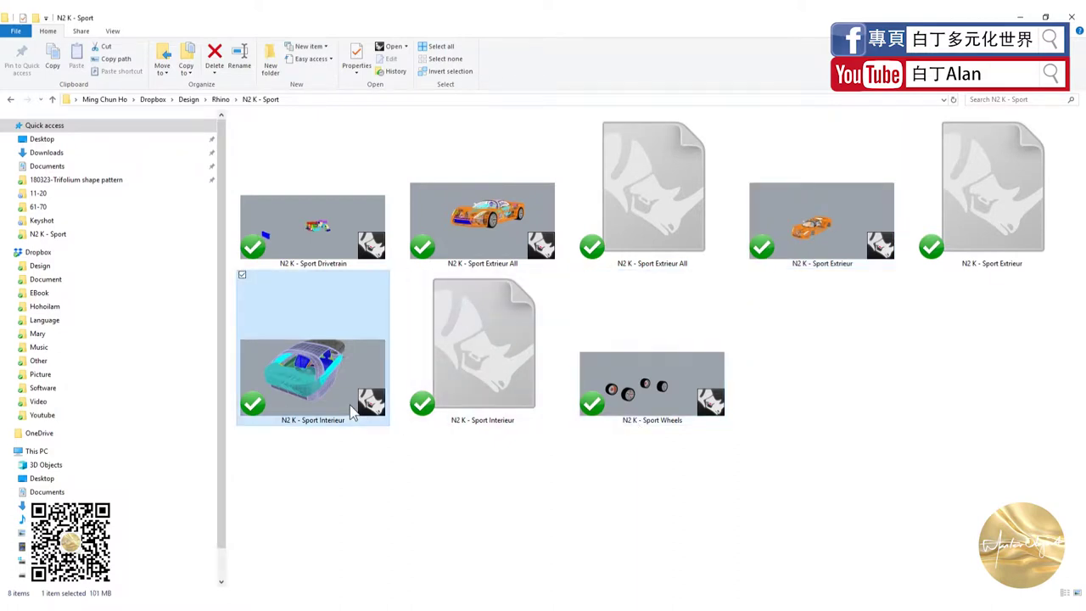
left_click(533, 209)
left_click(338, 252)
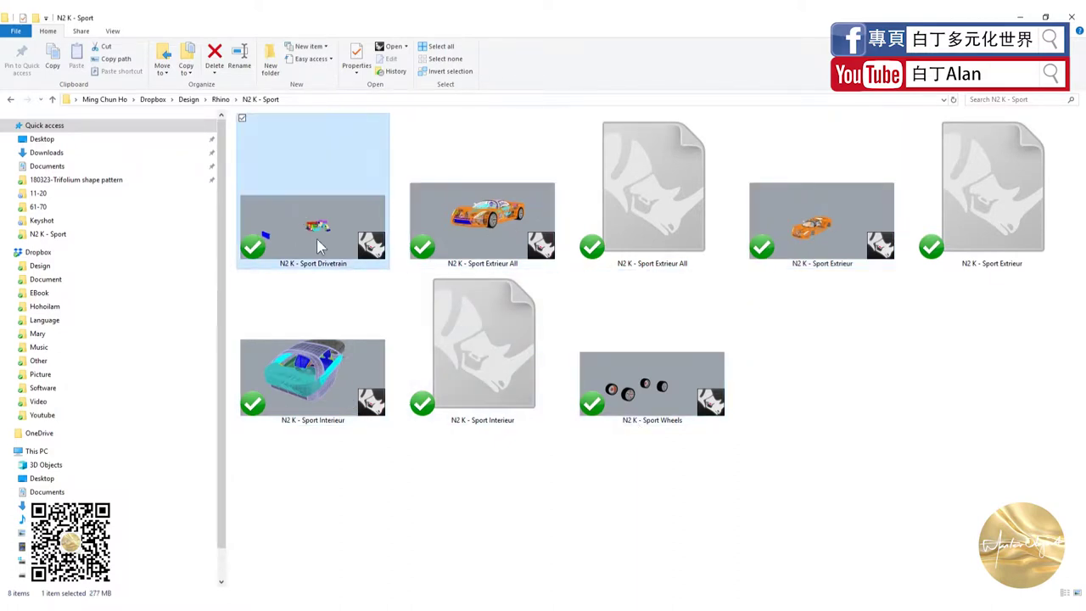
left_click(502, 464)
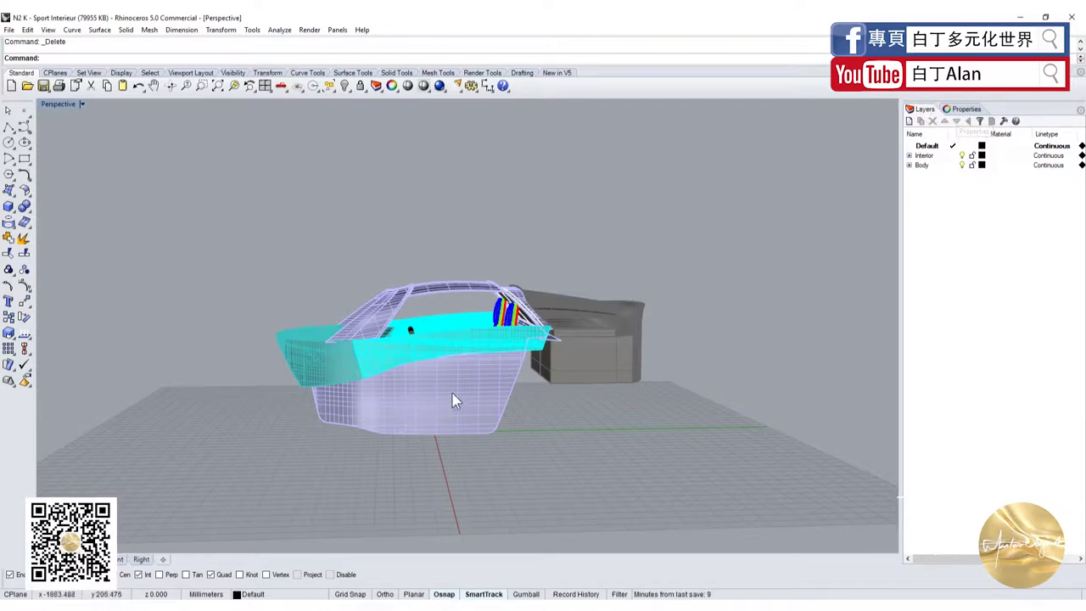
- Select the seat group and expand the Interior and Body layers in the Layers panel
right_click_drag(516, 499, 489, 363)
left_click(489, 363)
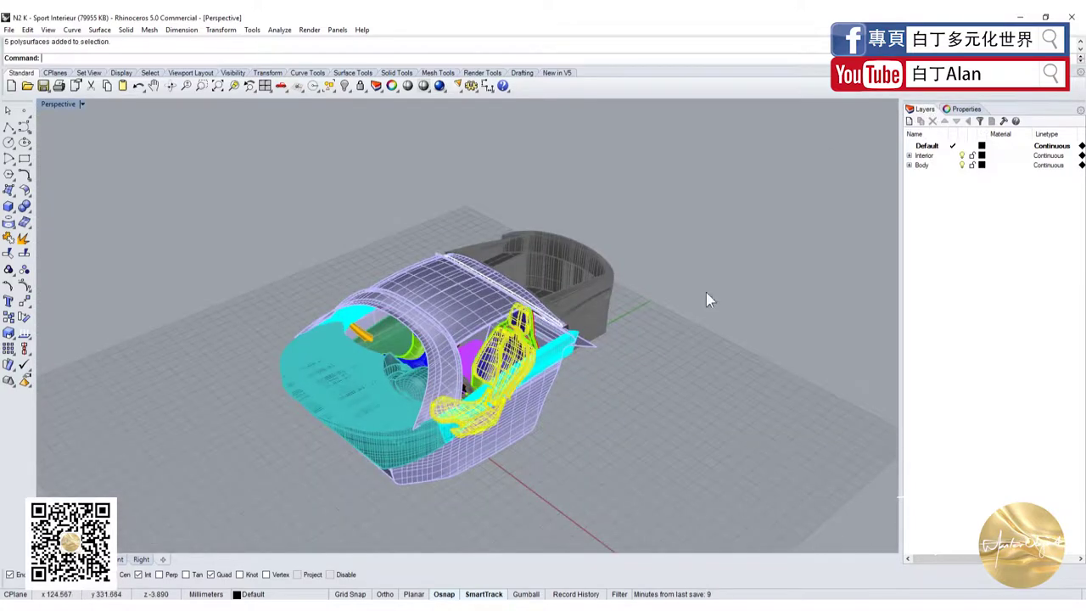
key("Escape")
left_click(490, 341)
left_click(908, 155)
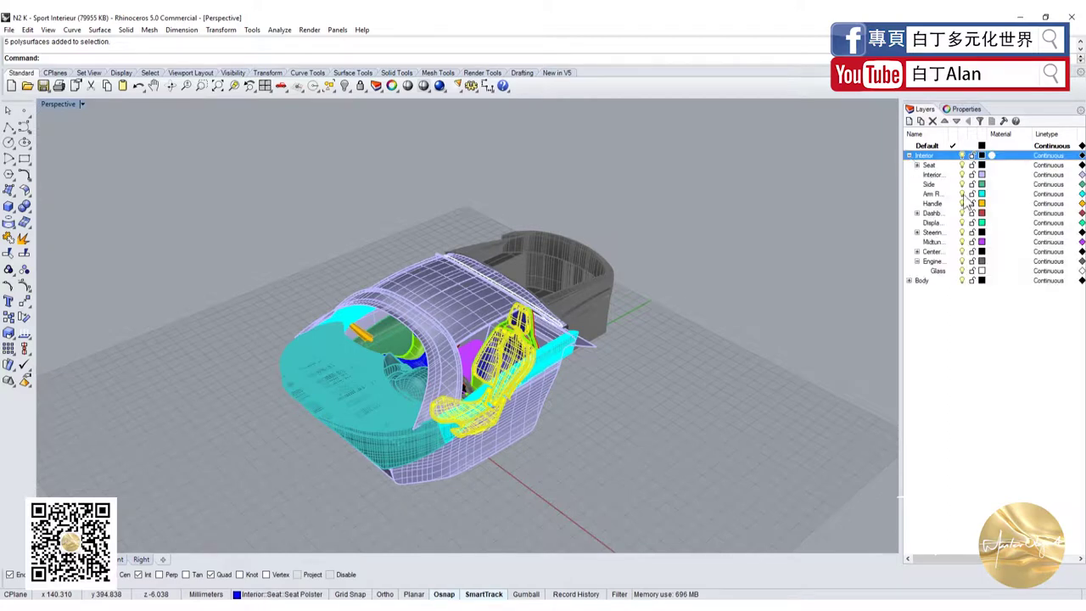
left_click(909, 281)
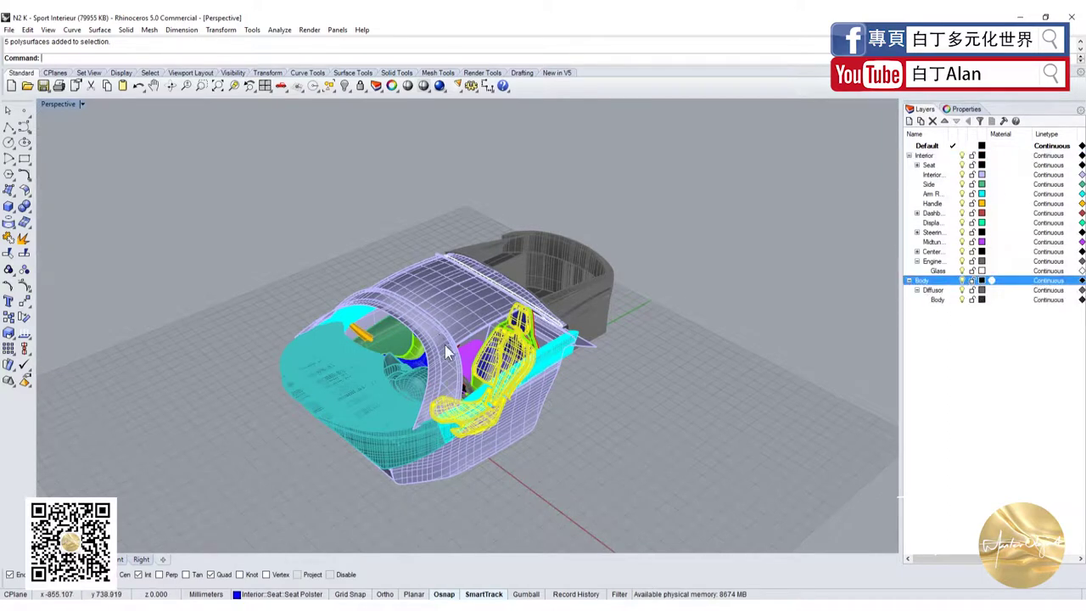
left_click(572, 498)
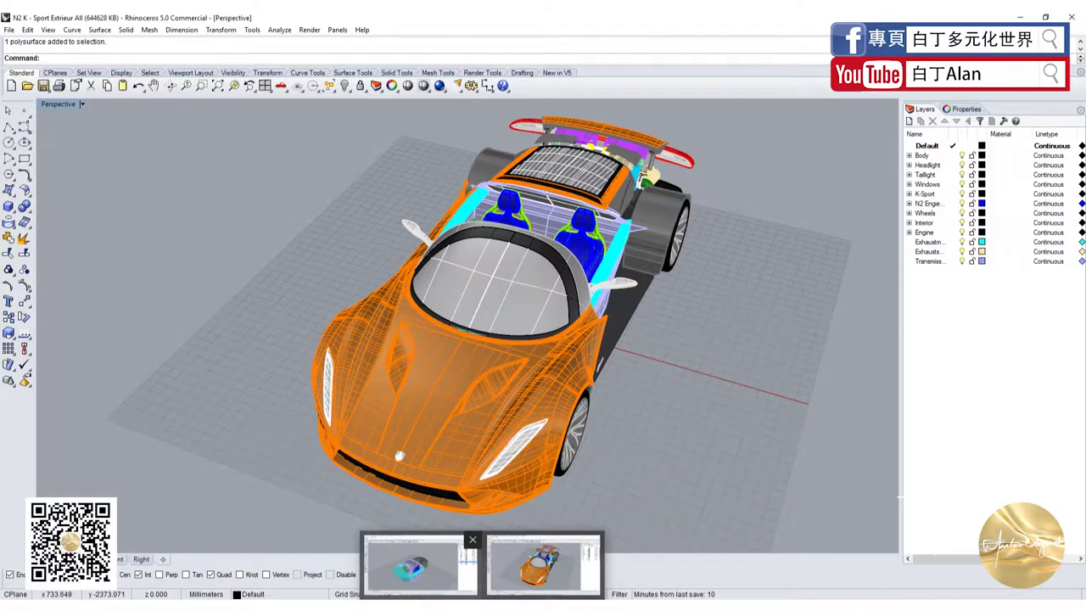
- Close Sport Extrieur All and Sport Interieur, discarding changes in both
left_click(420, 564)
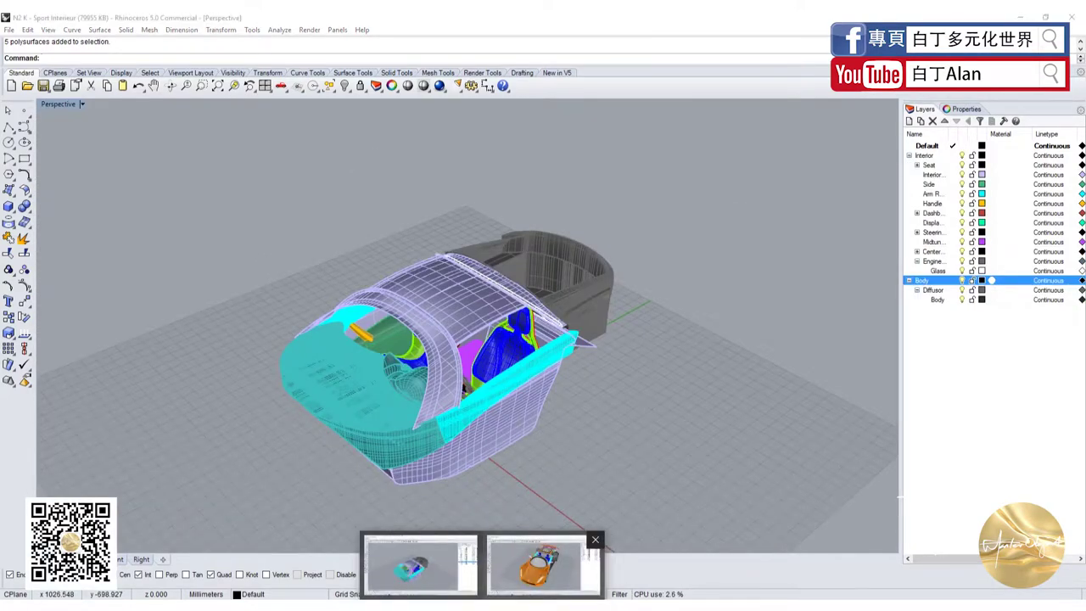
left_click(536, 562)
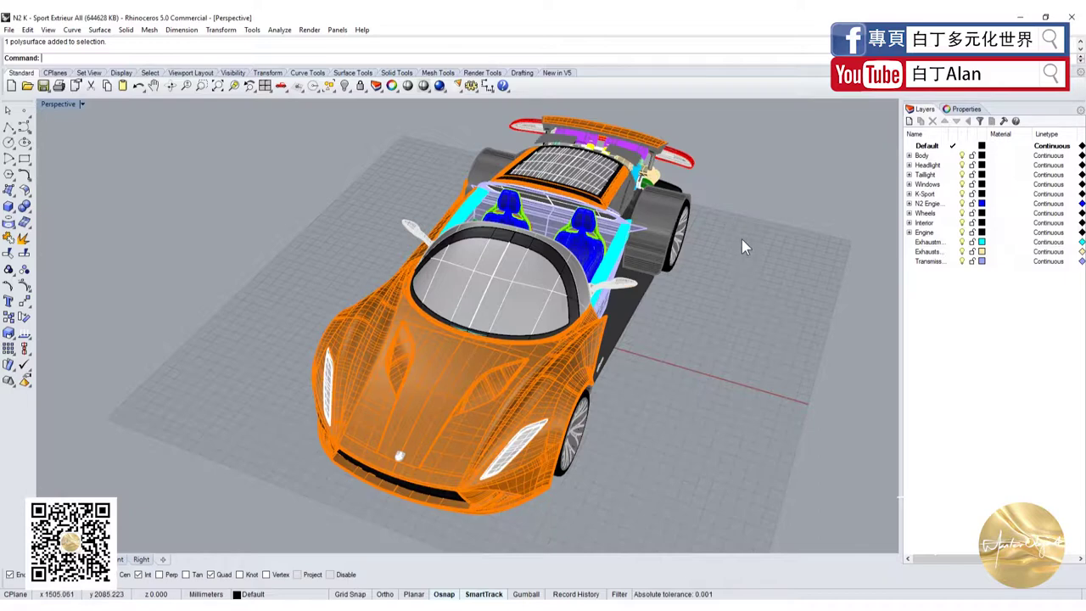
left_click(1071, 17)
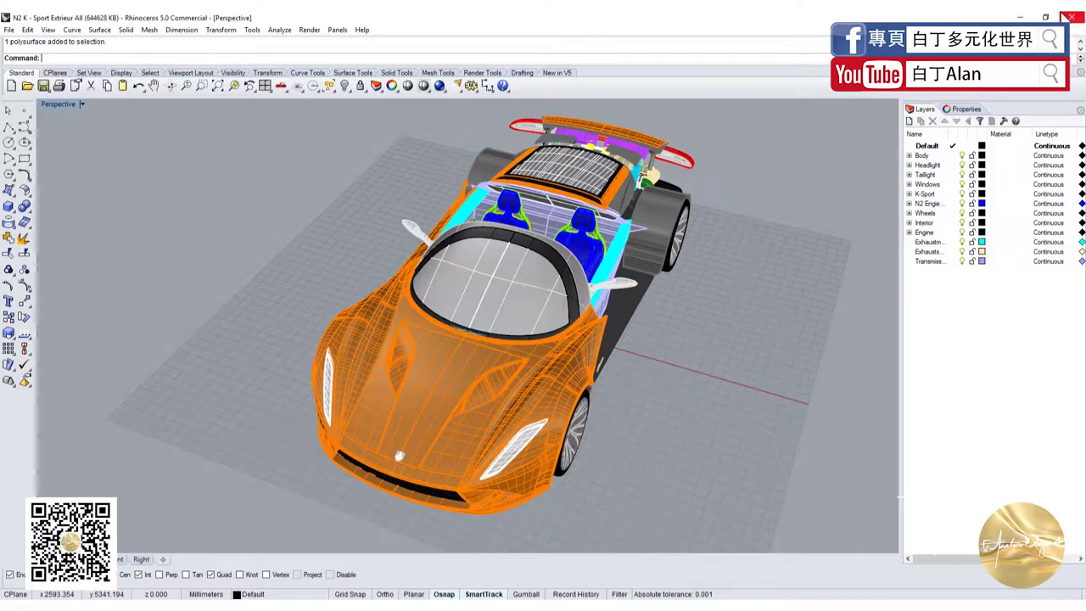
left_click(567, 351)
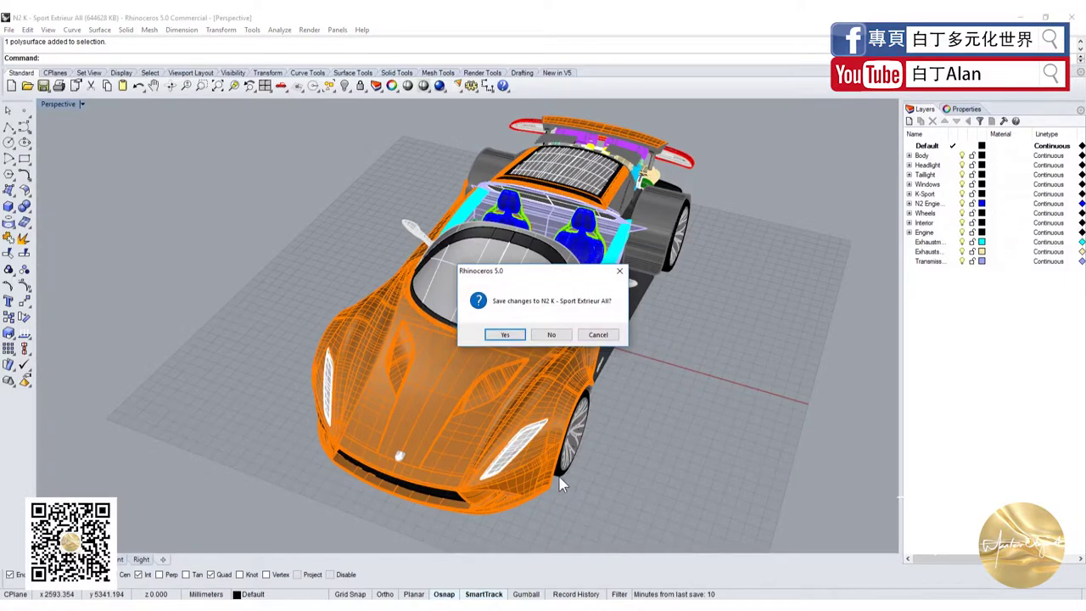
left_click(552, 335)
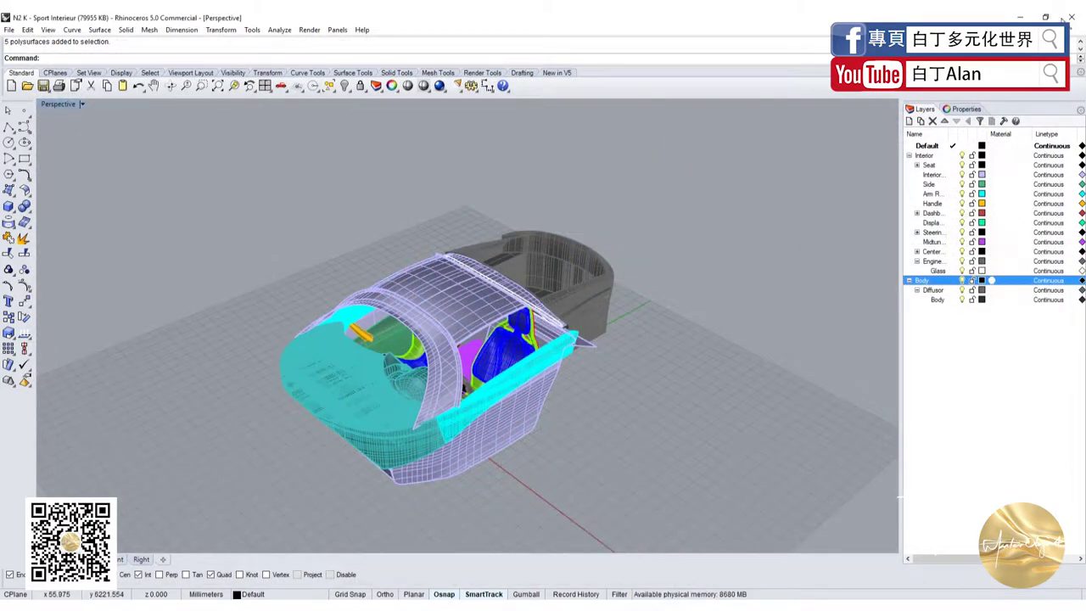
key("alt+F4")
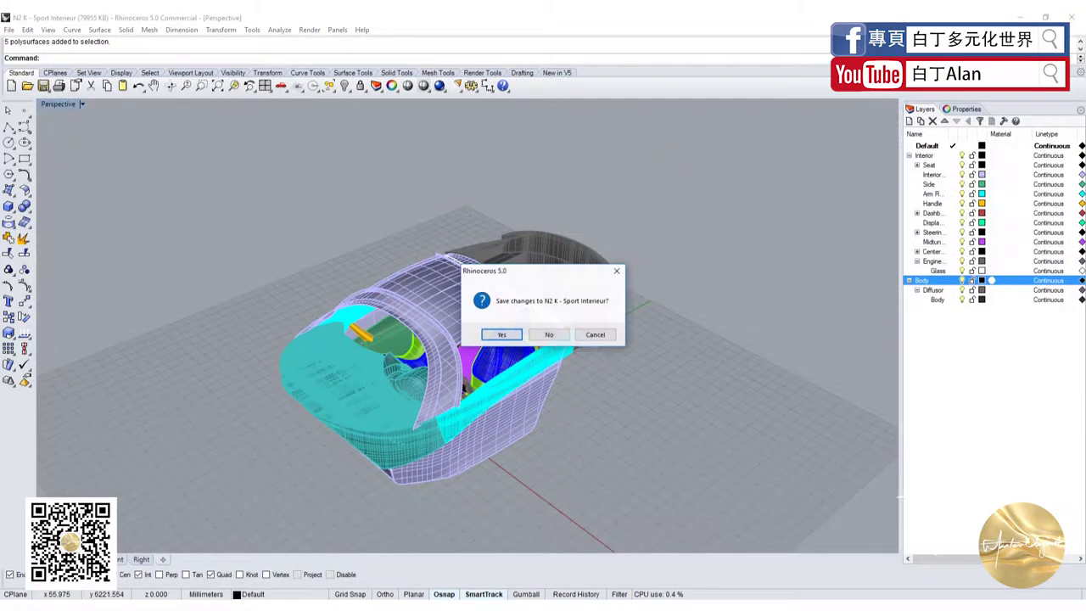
left_click(547, 336)
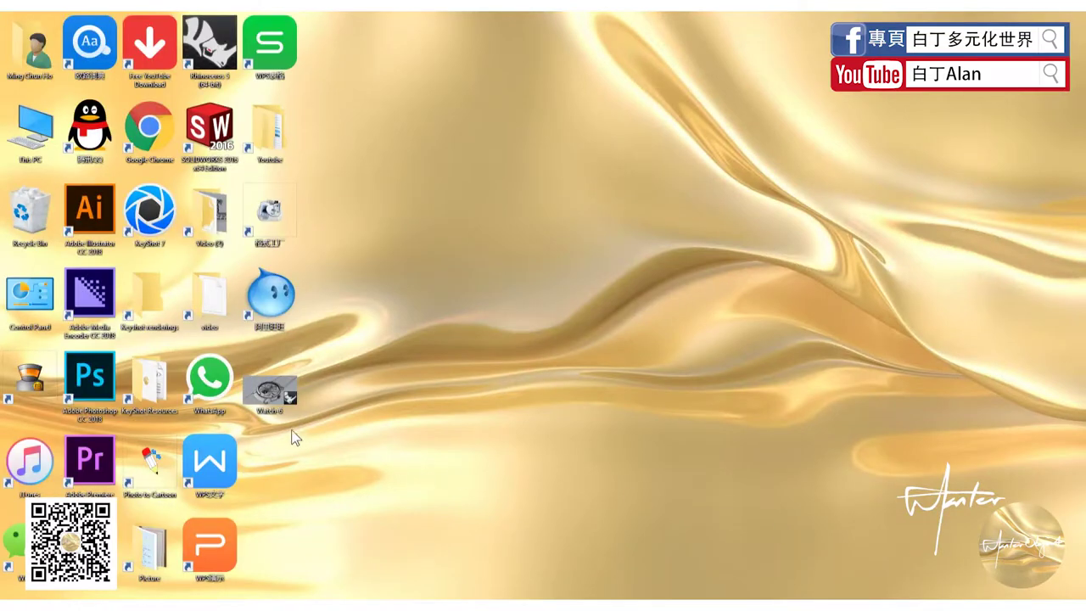
- Launch the Watch-6 wristwatch model from its desktop icon in Rhinoceros 5.0
left_click(280, 383)
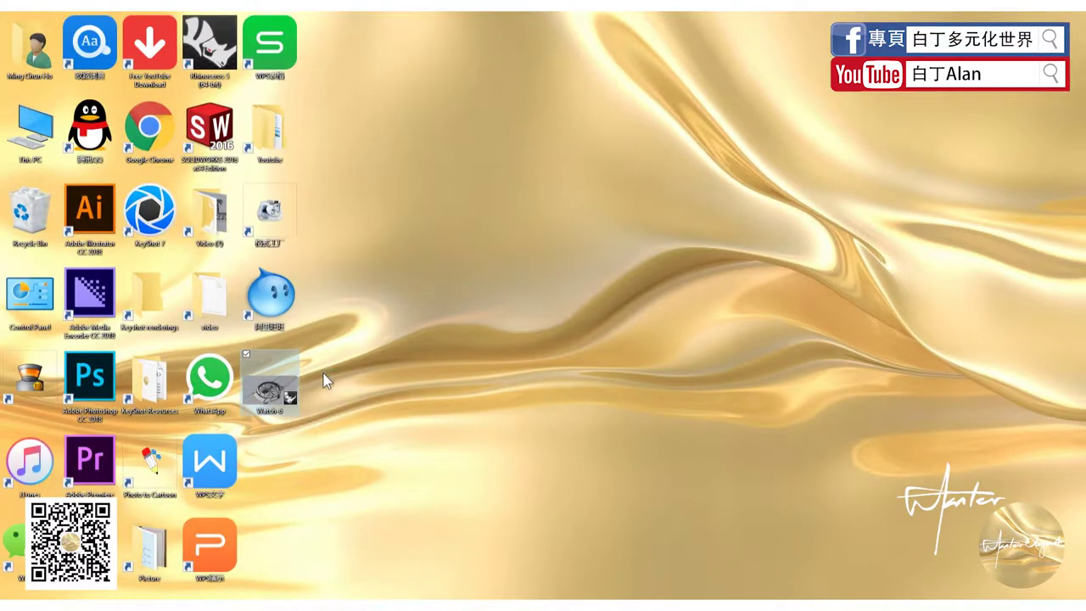
double_click(192, 58)
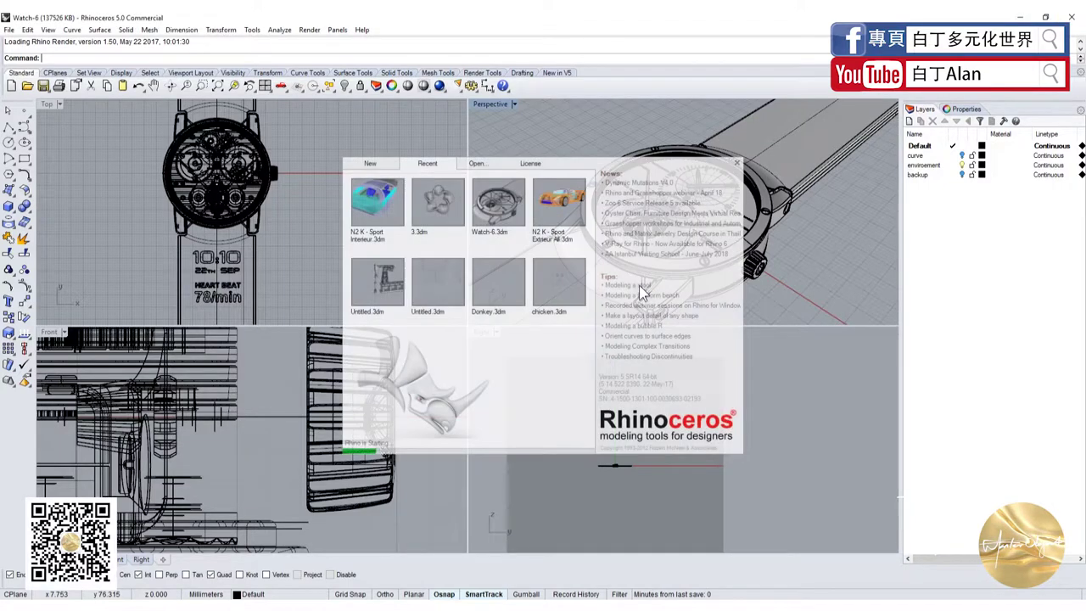
- Create a new untitled model from the Large Objects - Millimeters template
left_click(373, 164)
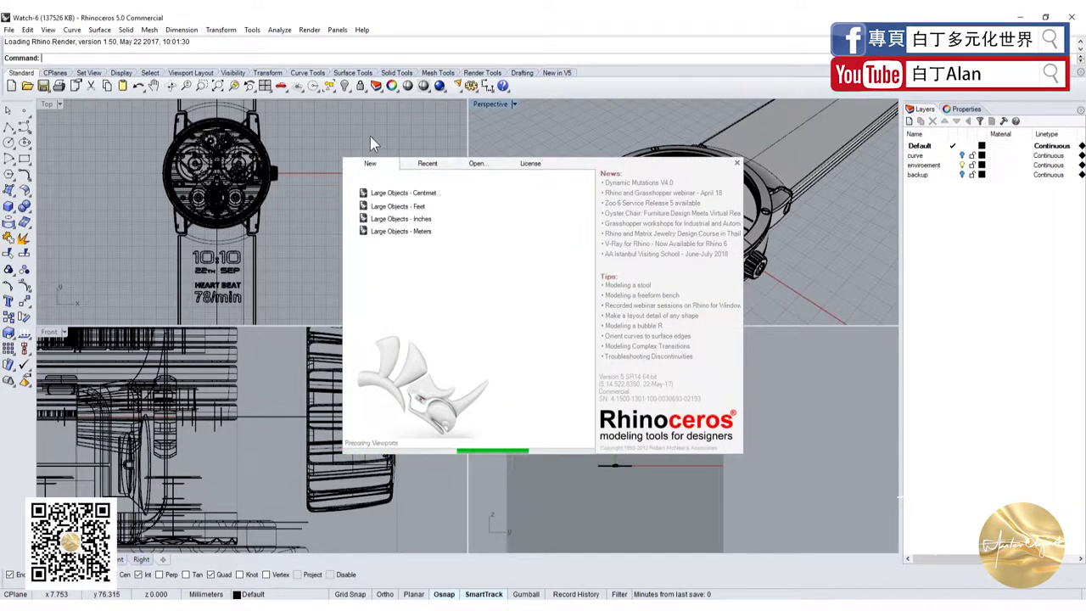
left_click(405, 243)
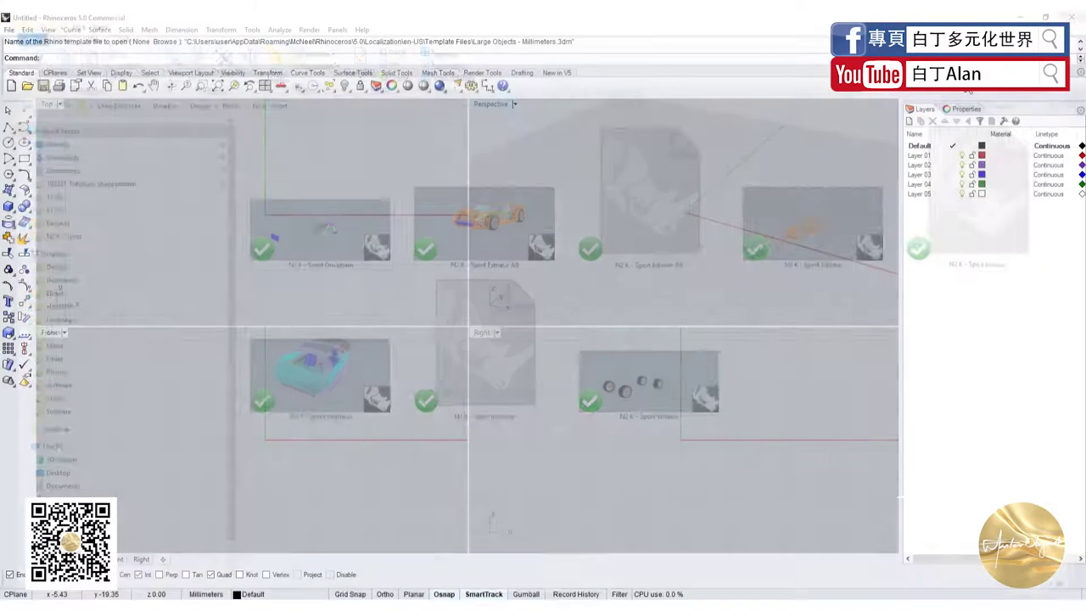
scroll(153, 255, "down", 5)
scroll(160, 258, "down", 1)
- Build a cube box solid with its first base corner at the origin
scroll(164, 261, "down", 1)
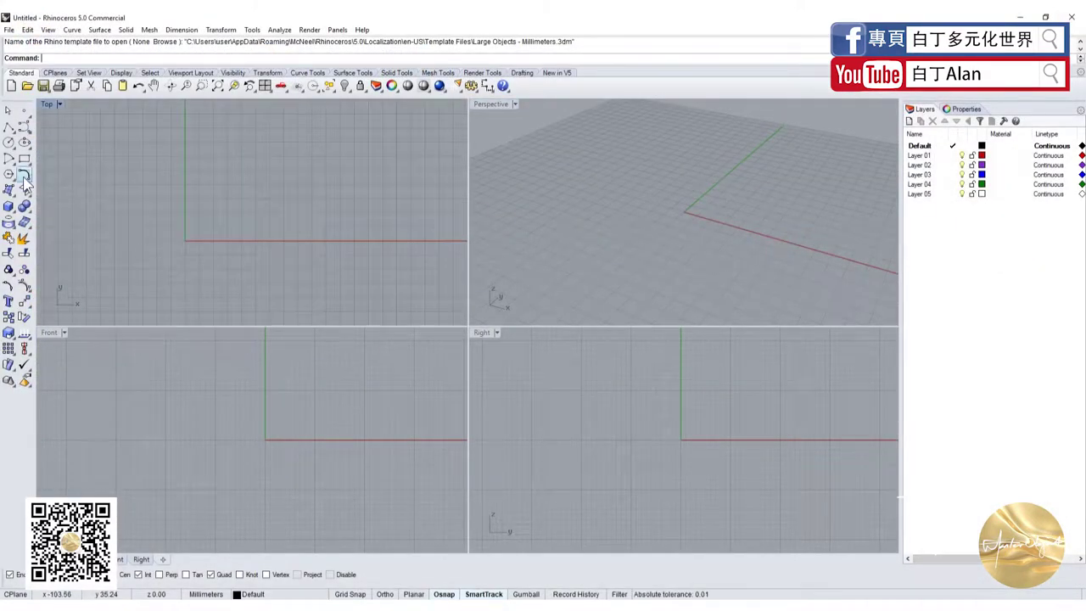
left_click(9, 207)
left_click(185, 242)
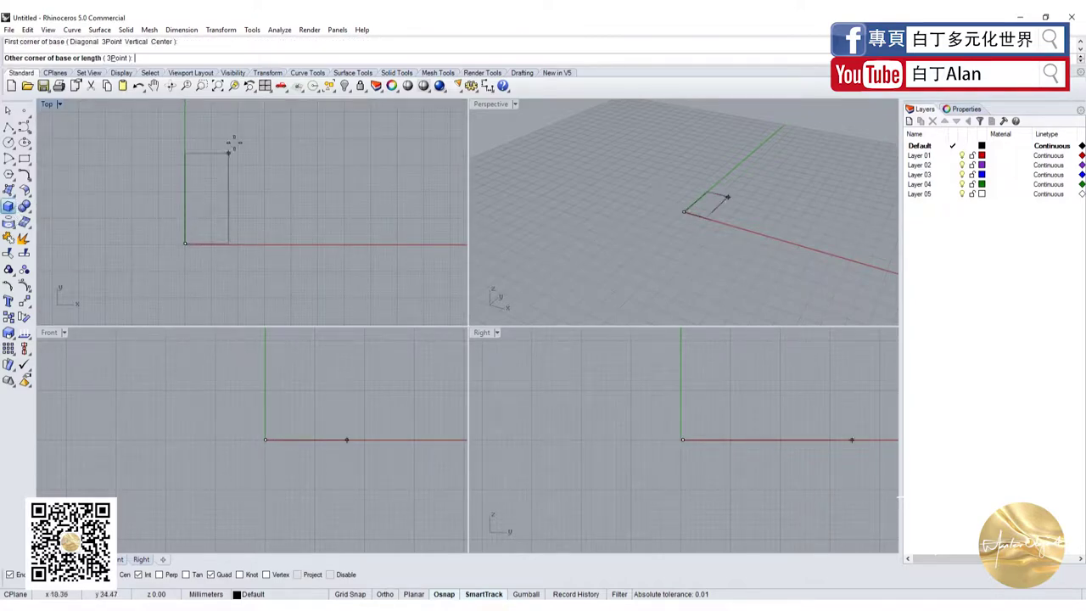
left_click(311, 132)
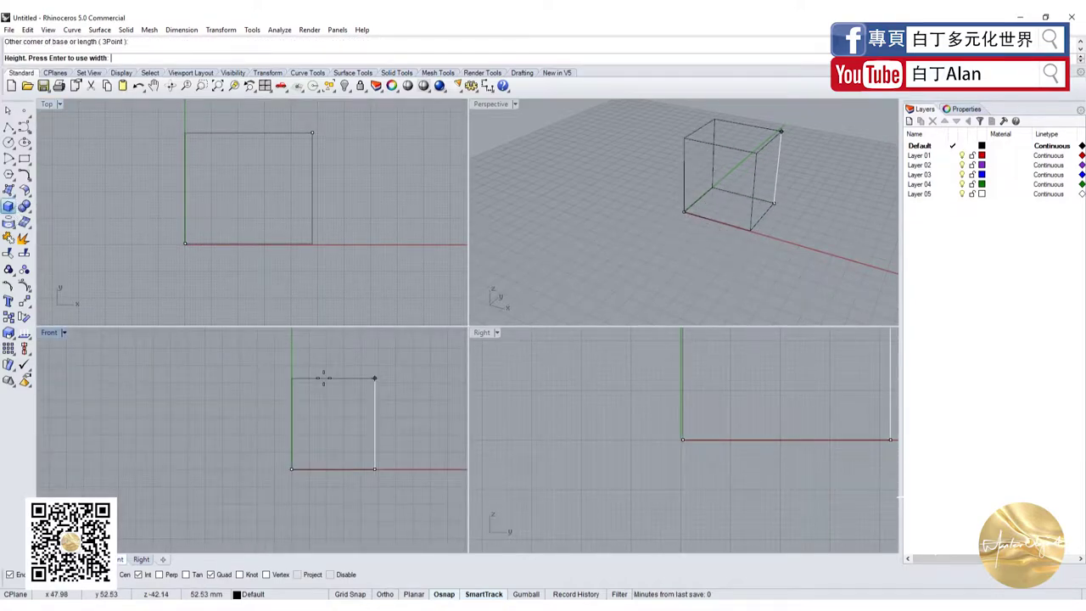
left_click(323, 378)
- Set the Perspective view to Shaded and maximize it to fill the workspace
left_click(498, 103)
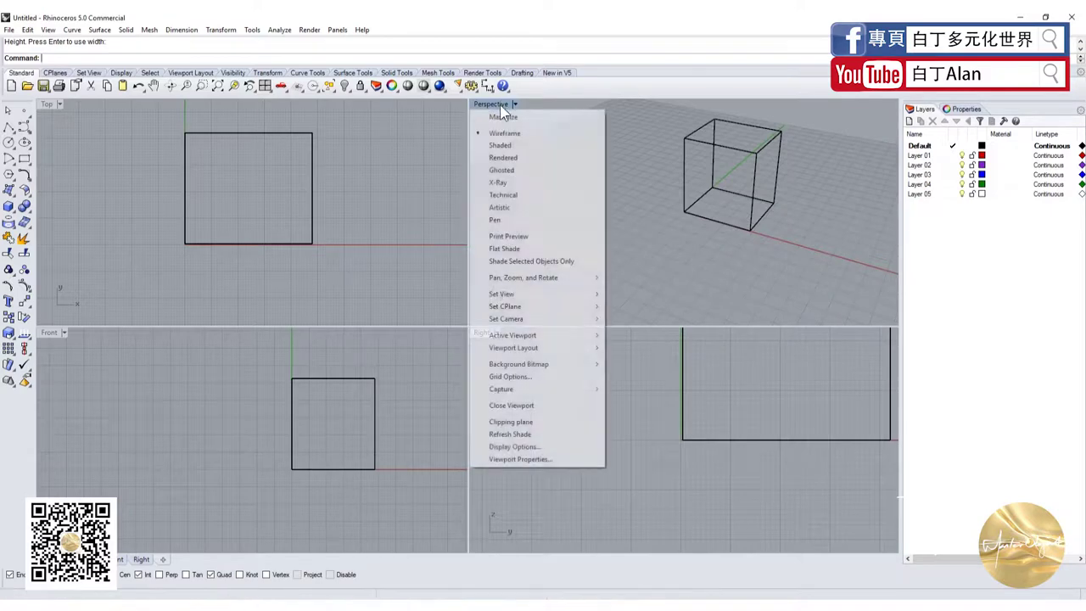
left_click(503, 143)
double_click(496, 104)
left_click(612, 253)
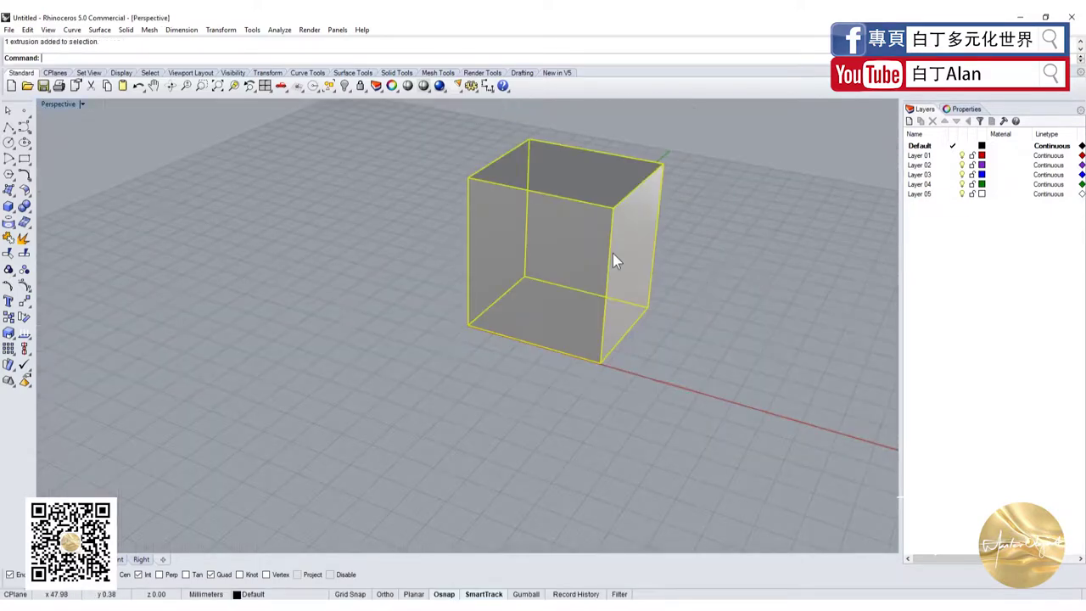
left_click(226, 306)
- Orbit the view to see the cube's top and select its top face
scroll(226, 306, "down", 3)
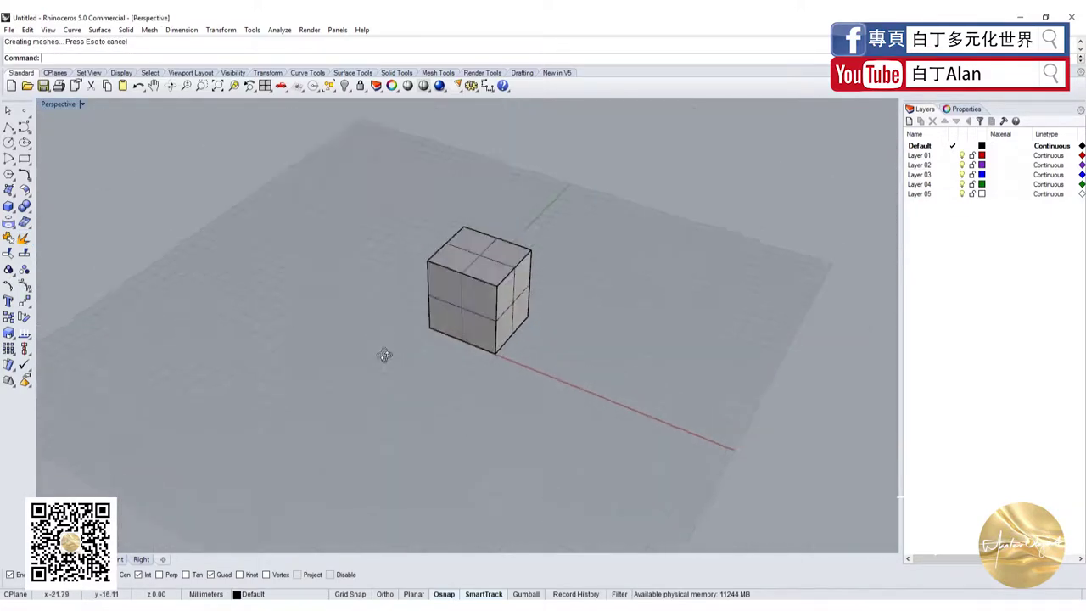
right_click_drag(382, 353, 541, 262)
right_click_drag(552, 381, 486, 306)
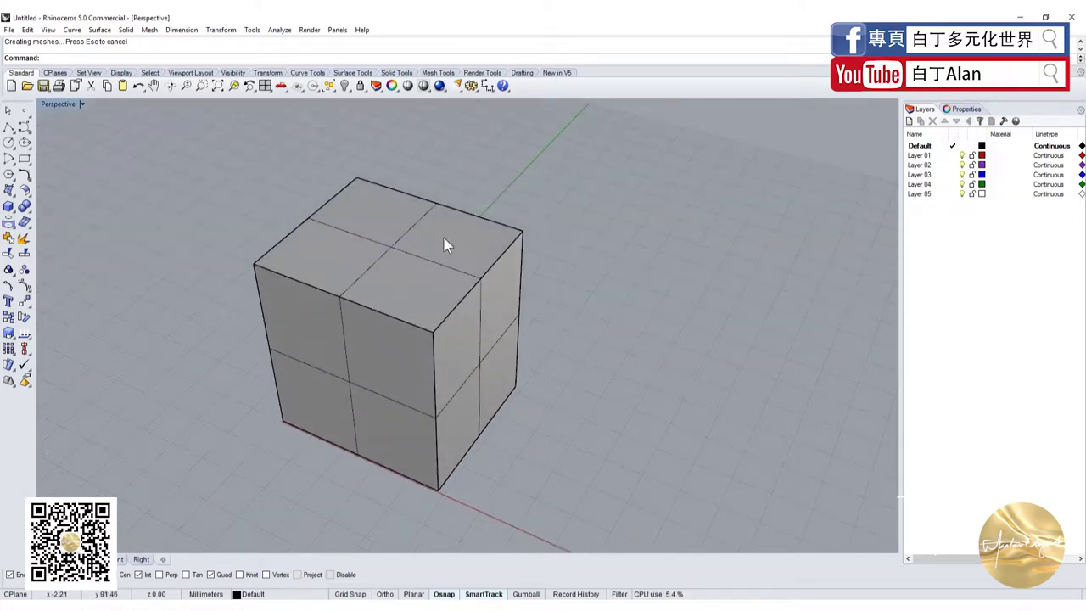
left_click(432, 287, "ctrl+shift")
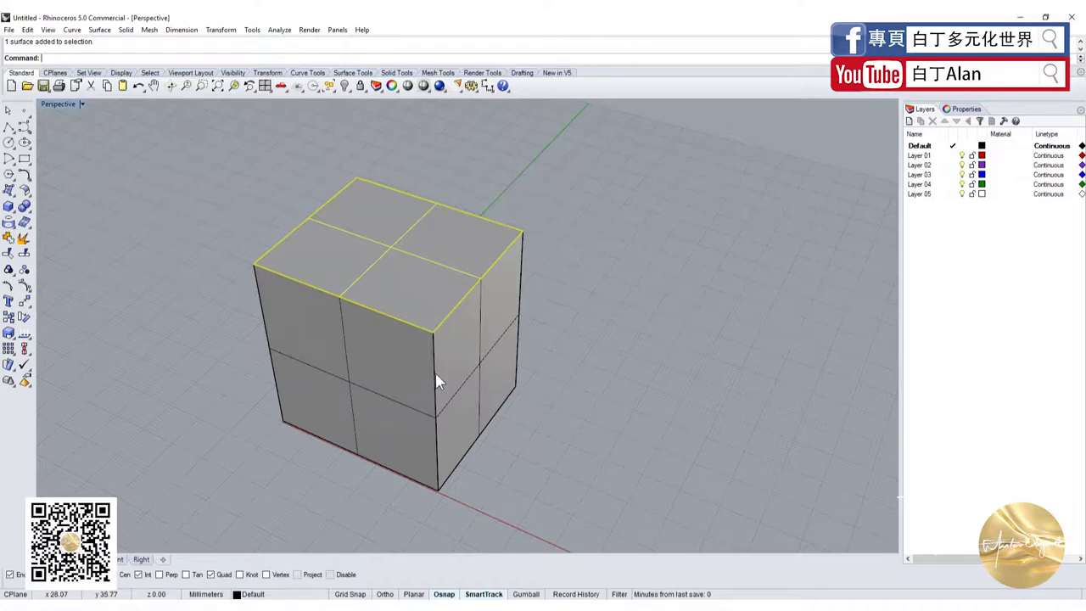
- Rotate the cube's top face 90° up about its edge so it stands vertically
double_click(59, 104)
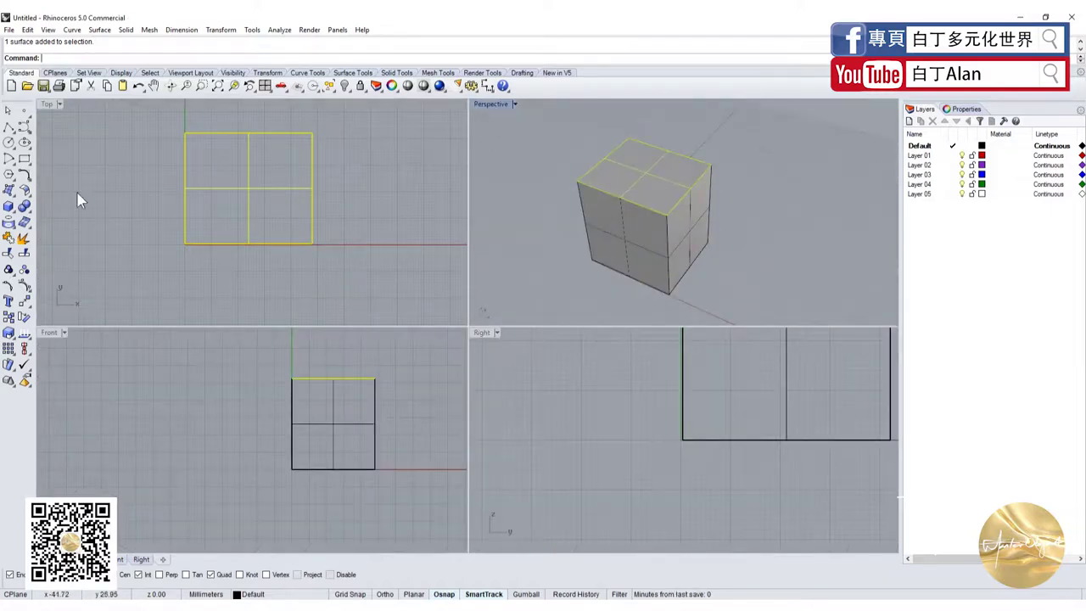
left_click(24, 317)
left_click(291, 378)
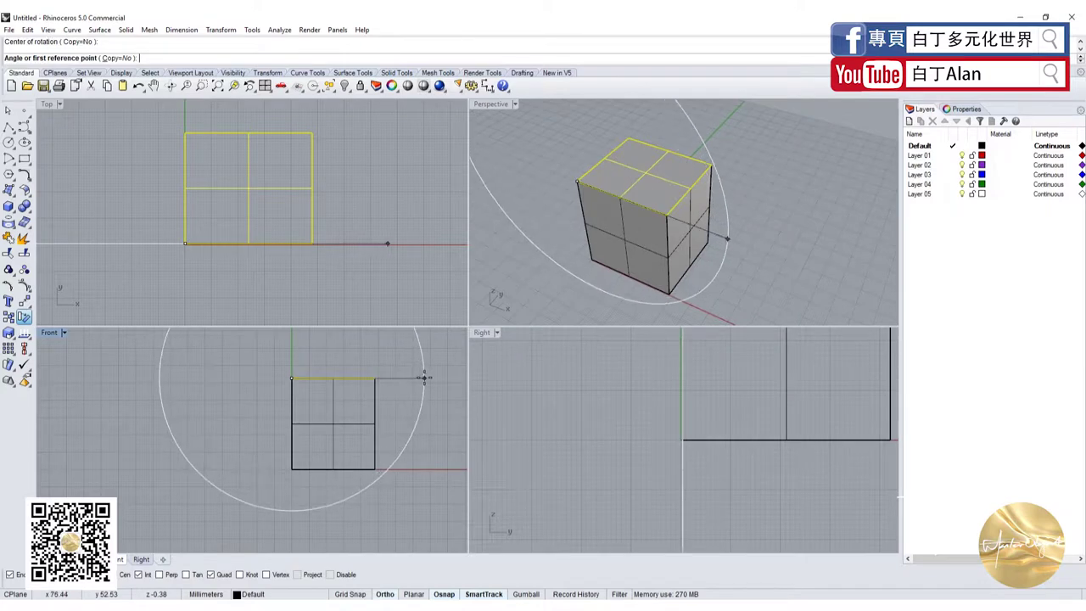
left_click(424, 378)
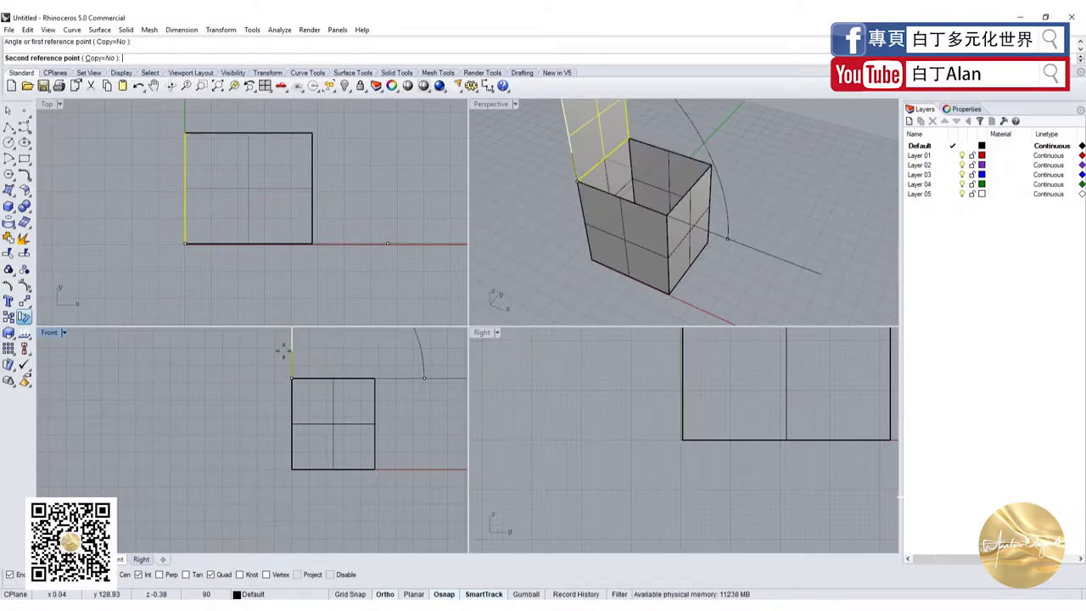
left_click(311, 342)
- Rotate the top and left faces together 90° down flat onto the ground
left_click(568, 212, "shift")
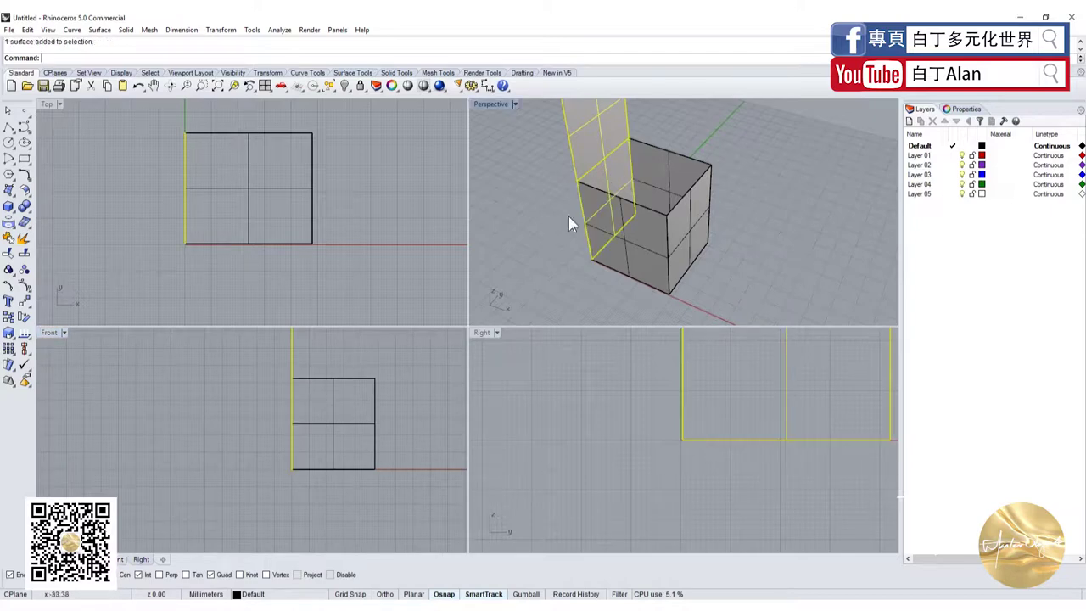
right_click(359, 404)
left_click(289, 469)
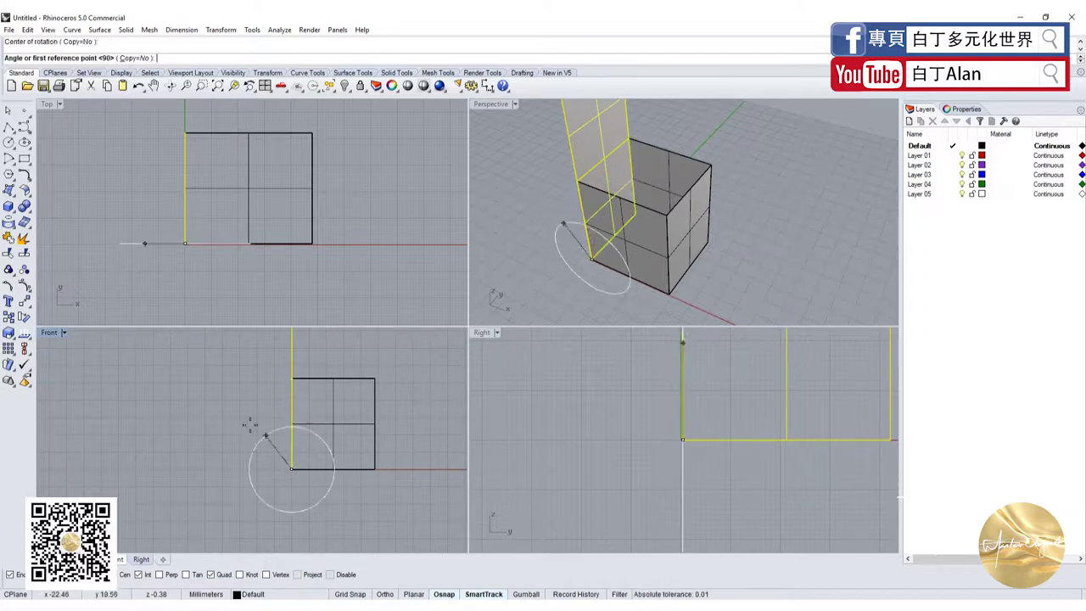
left_click(253, 400)
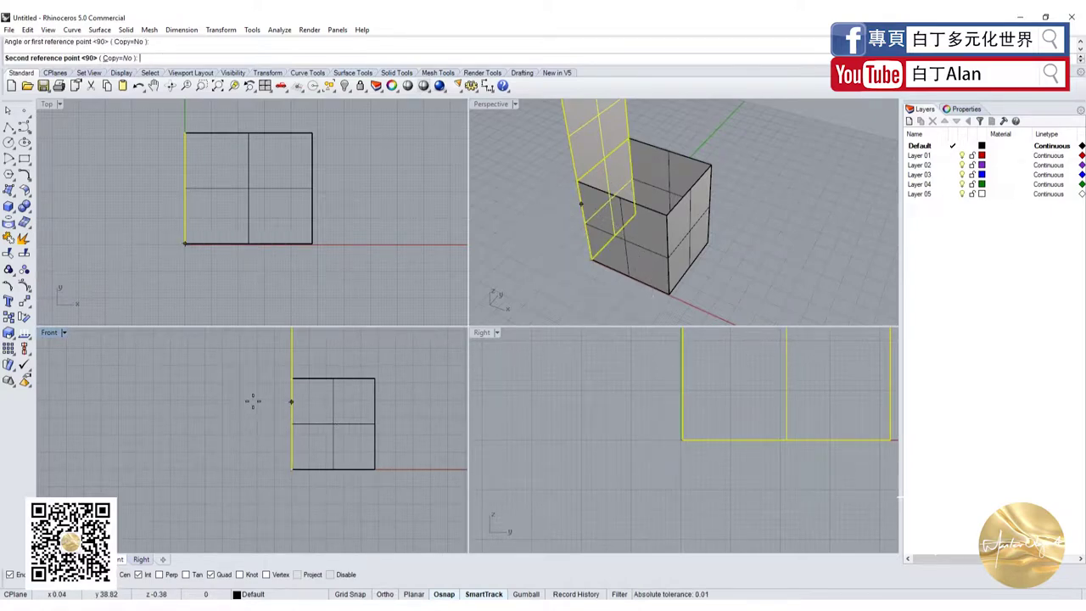
left_click(213, 437)
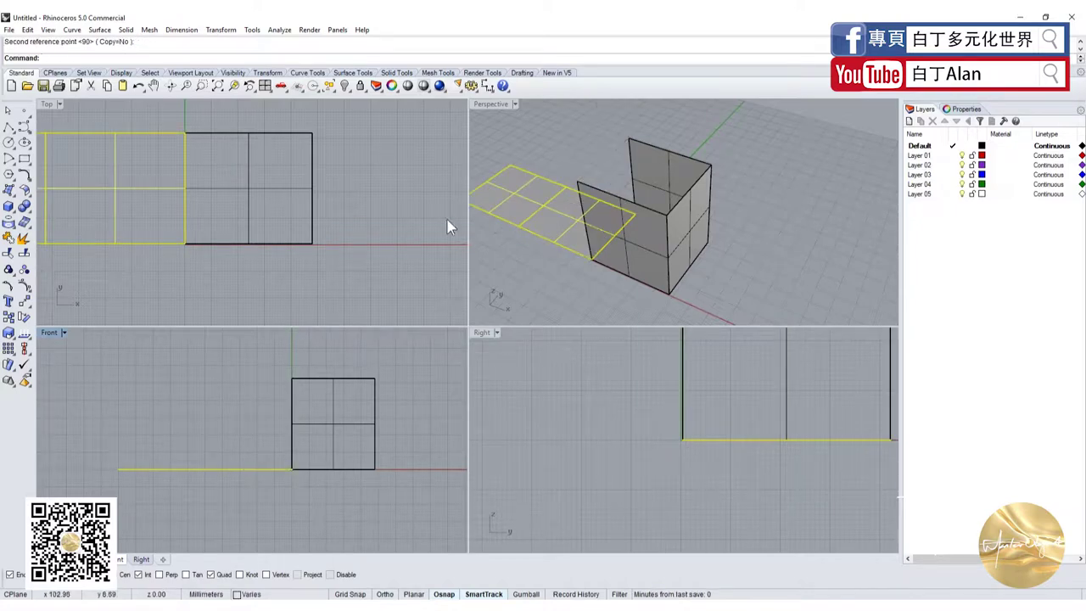
left_click(646, 166)
- Rotate the back face about its bottom edge to lie flat on the ground
scroll(727, 449, "down", 5)
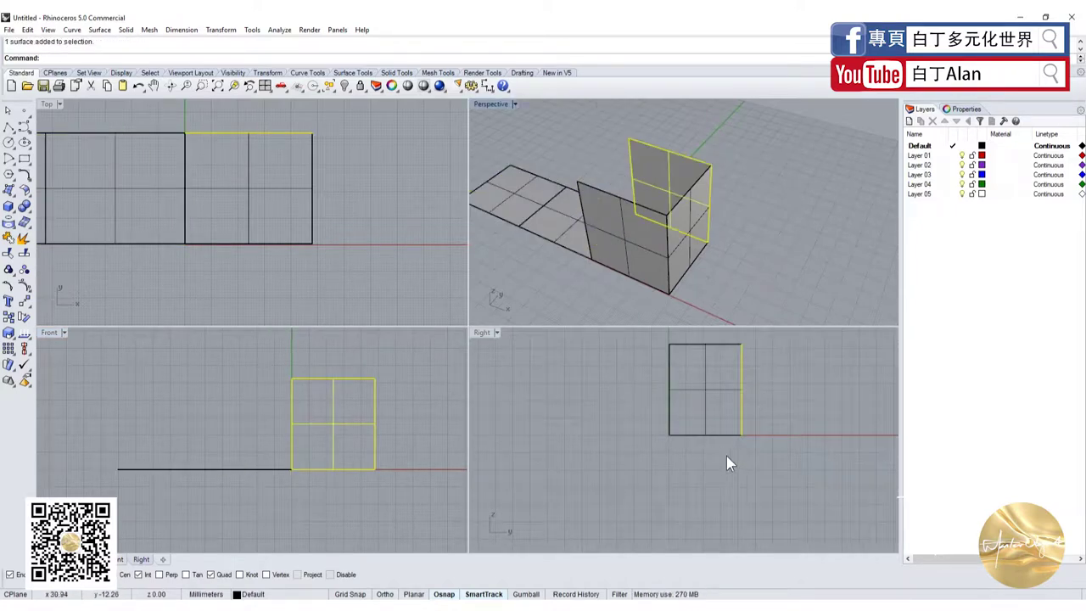
right_click(735, 452)
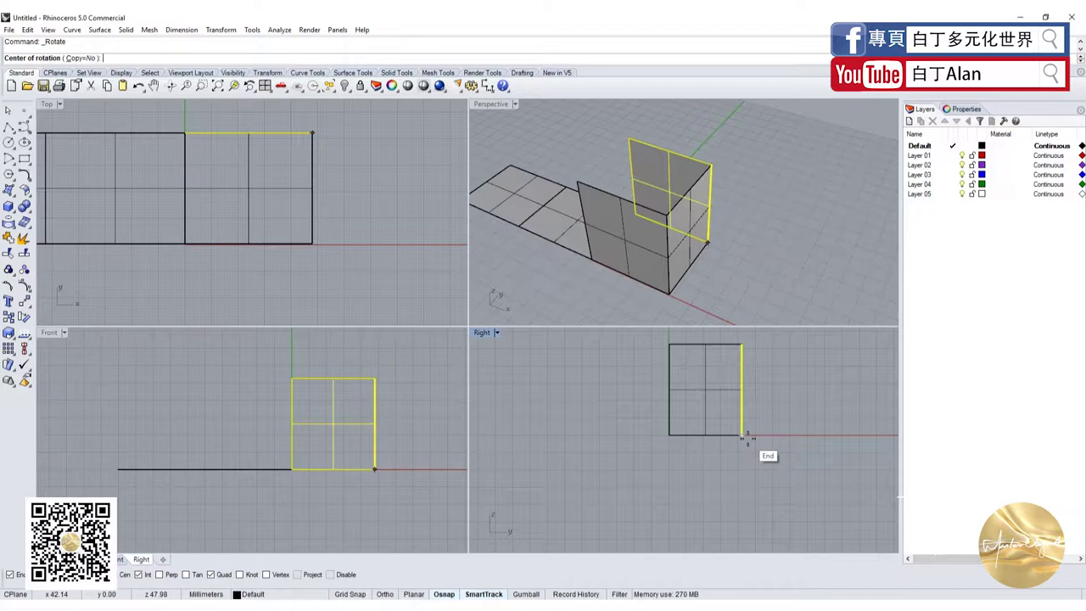
left_click(743, 436)
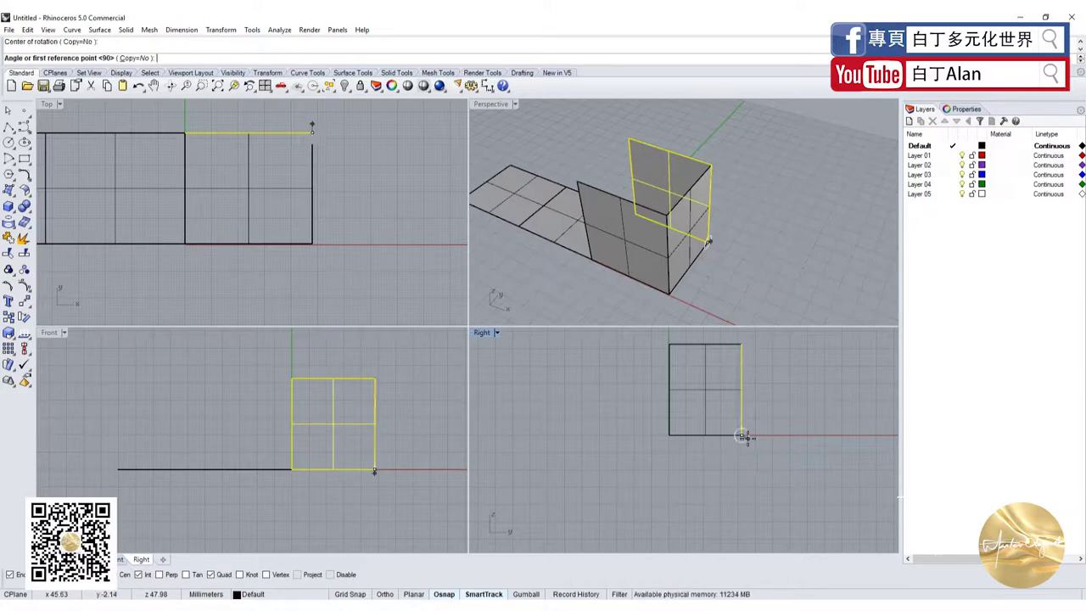
left_click(792, 365)
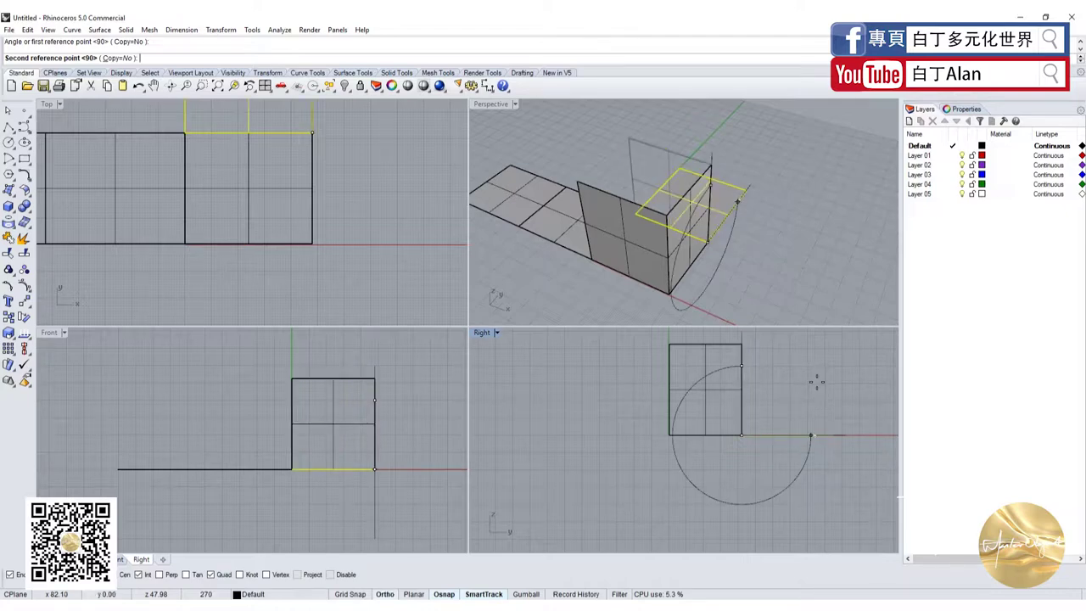
left_click(822, 394)
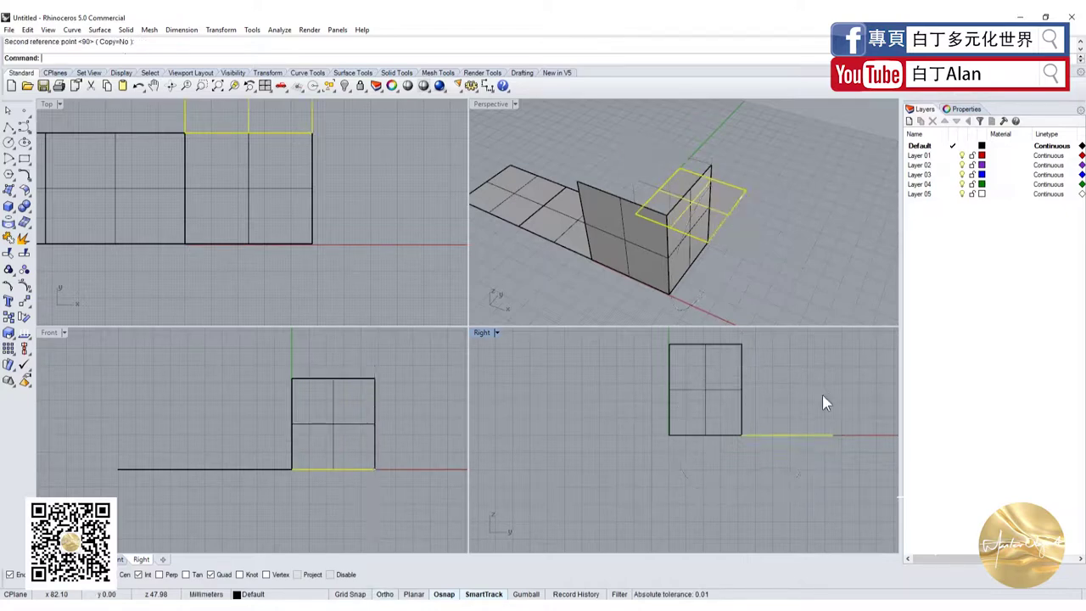
- Rotate the front face about its bottom edge down flat onto the ground
left_click(627, 234)
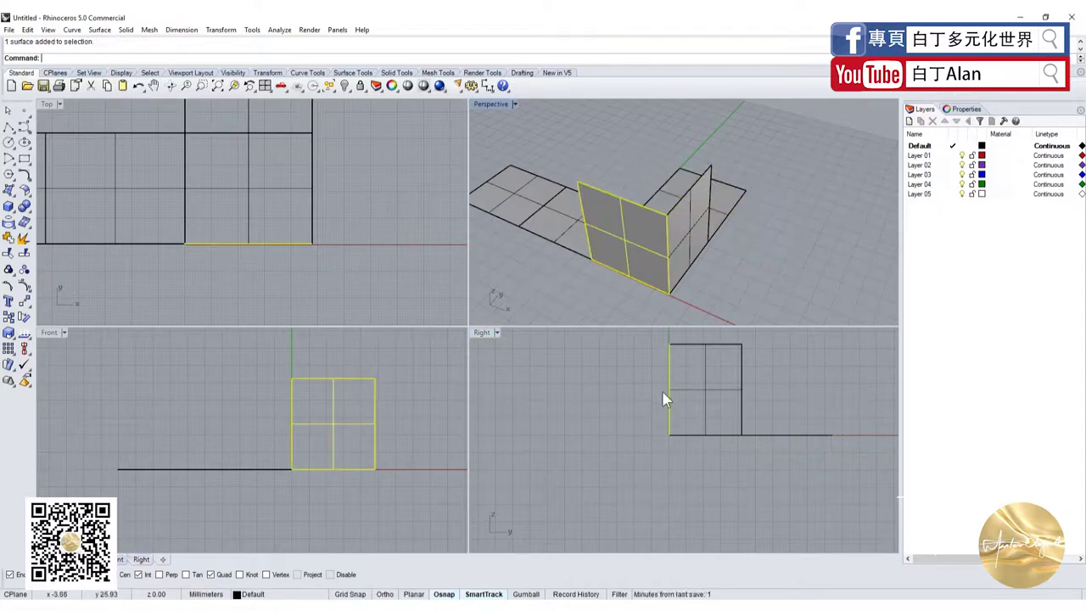
right_click(663, 437)
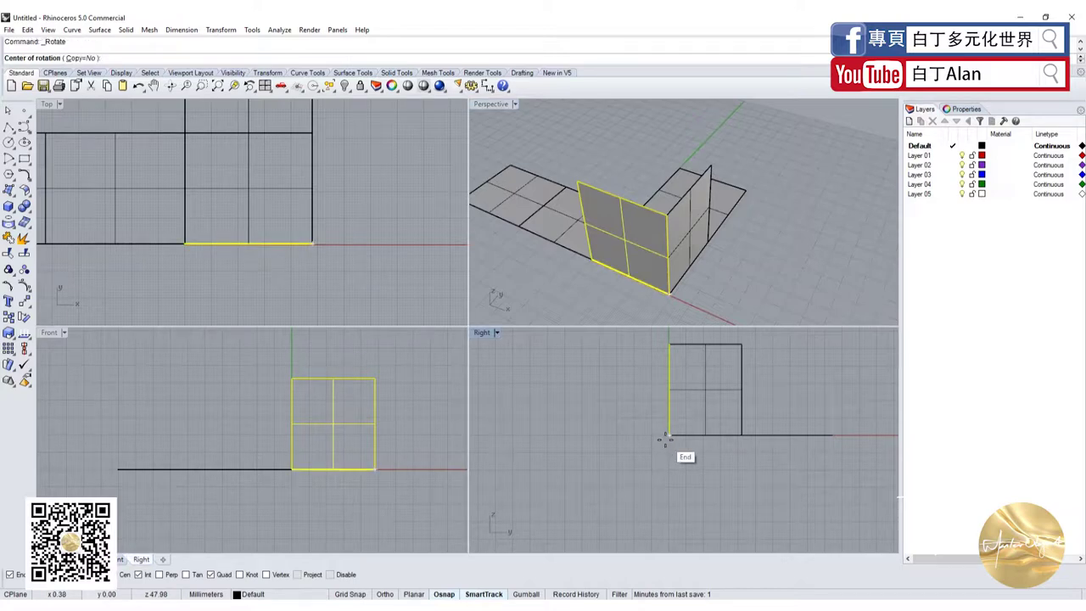
left_click(666, 437)
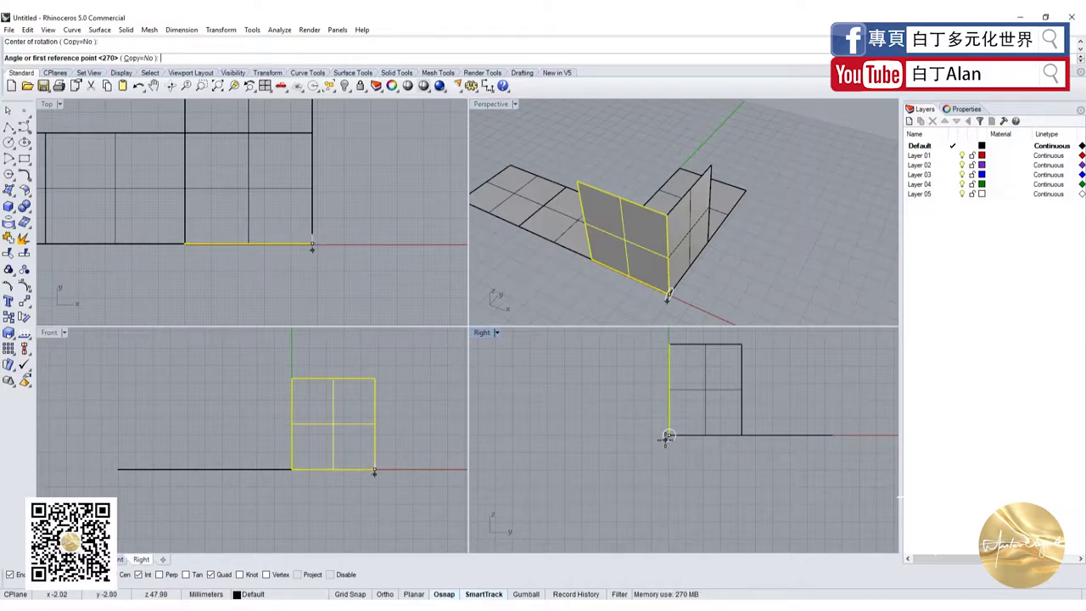
left_click(628, 384)
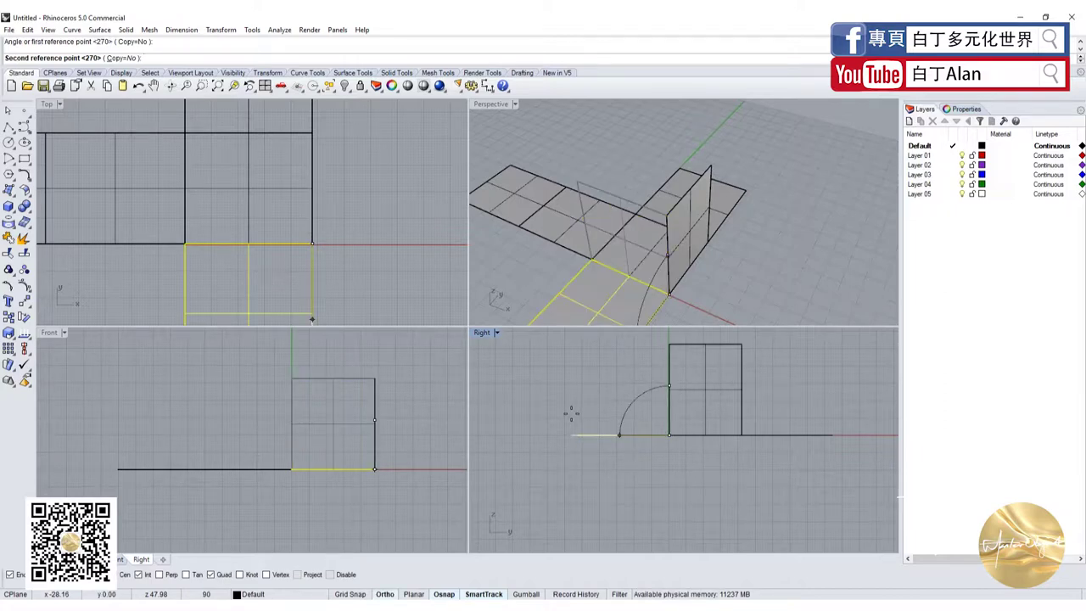
left_click(571, 414)
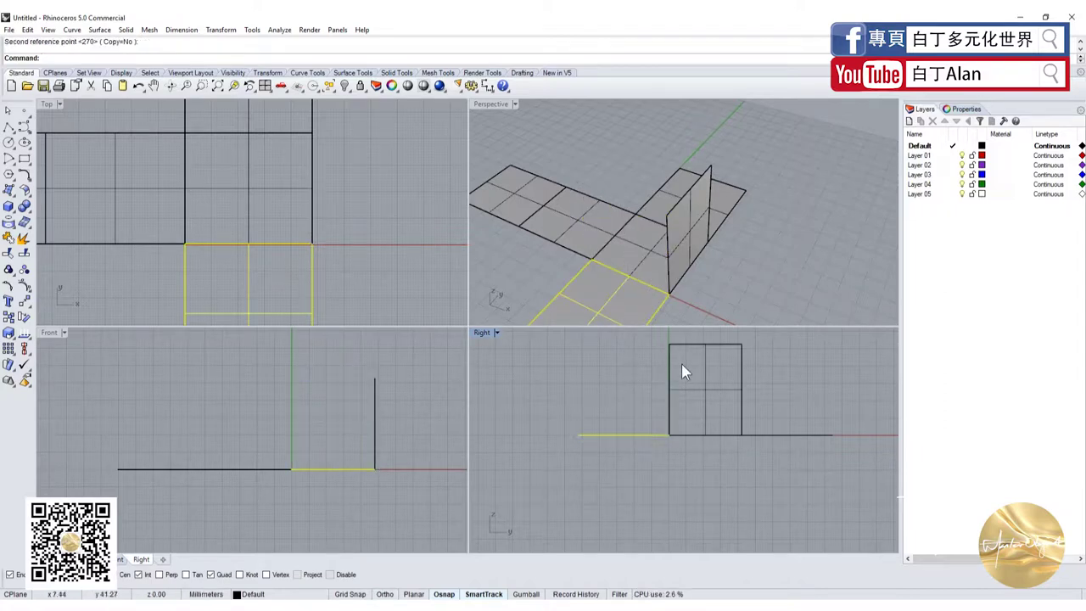
key("Escape")
- Lay the last standing side face flat, completing the cross-shaped net
left_click(692, 387)
key("Return")
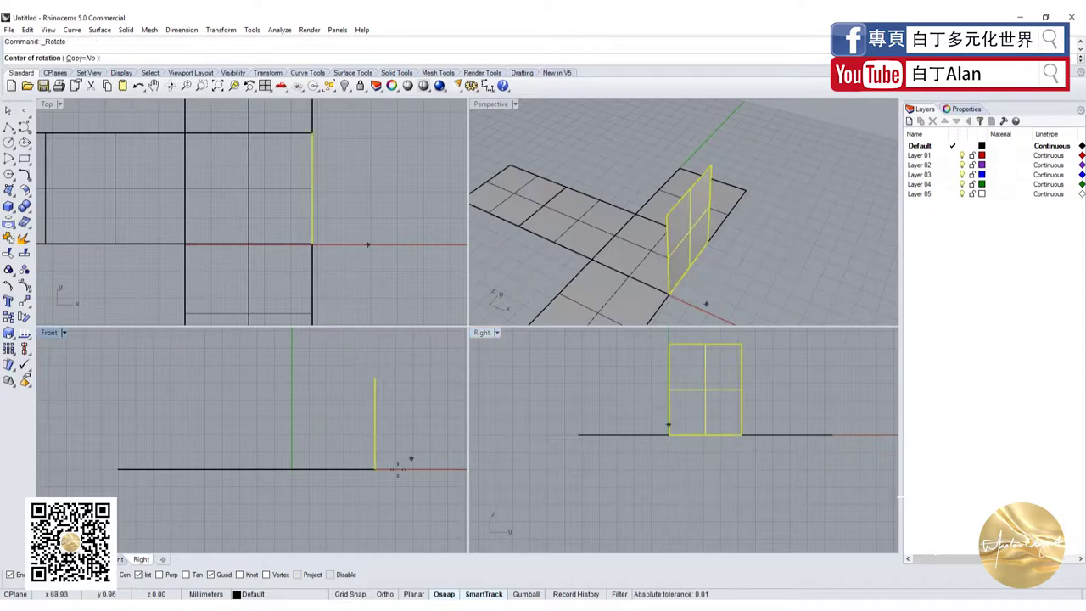
left_click(375, 468)
left_click(411, 416)
left_click(444, 436)
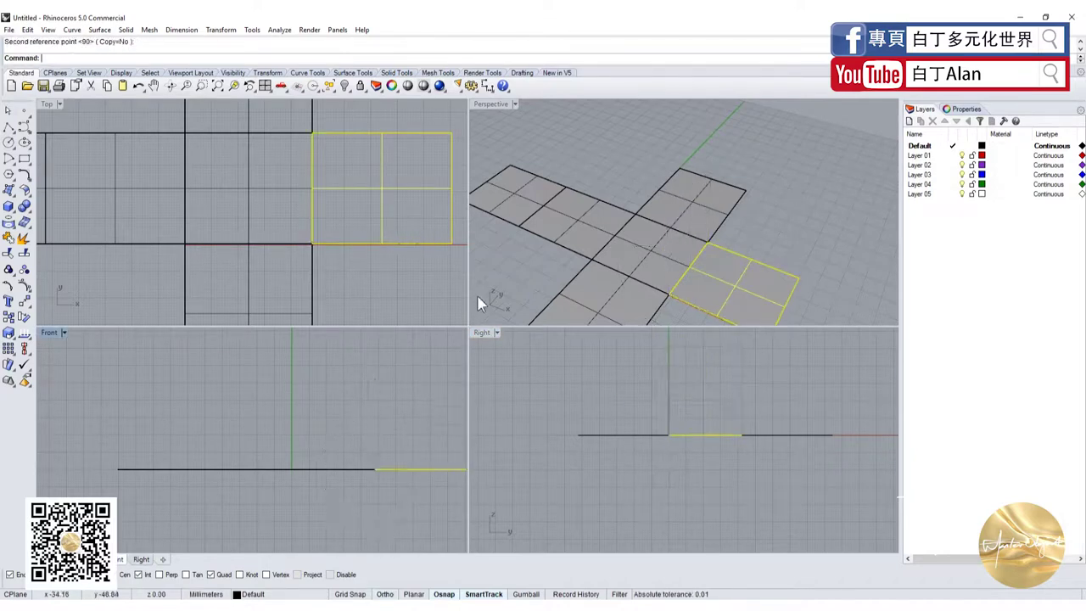
left_click(454, 248)
- Draw a thin tab rectangle along the upper square's side edge
double_click(498, 103)
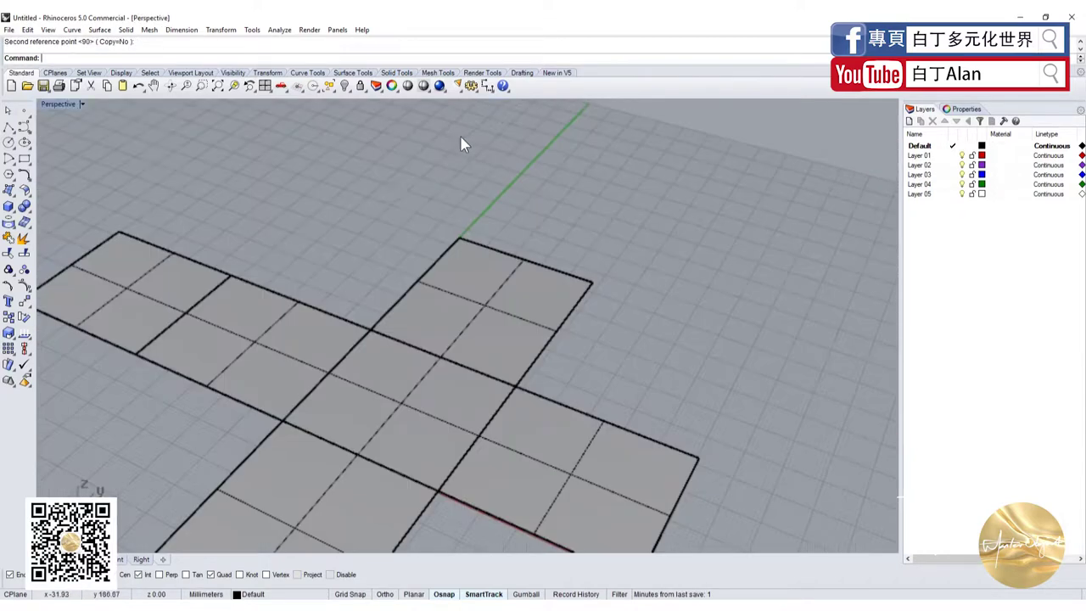
right_click_drag(460, 135, 413, 331)
scroll(413, 331, "up", 5)
right_click_drag(431, 368, 408, 301)
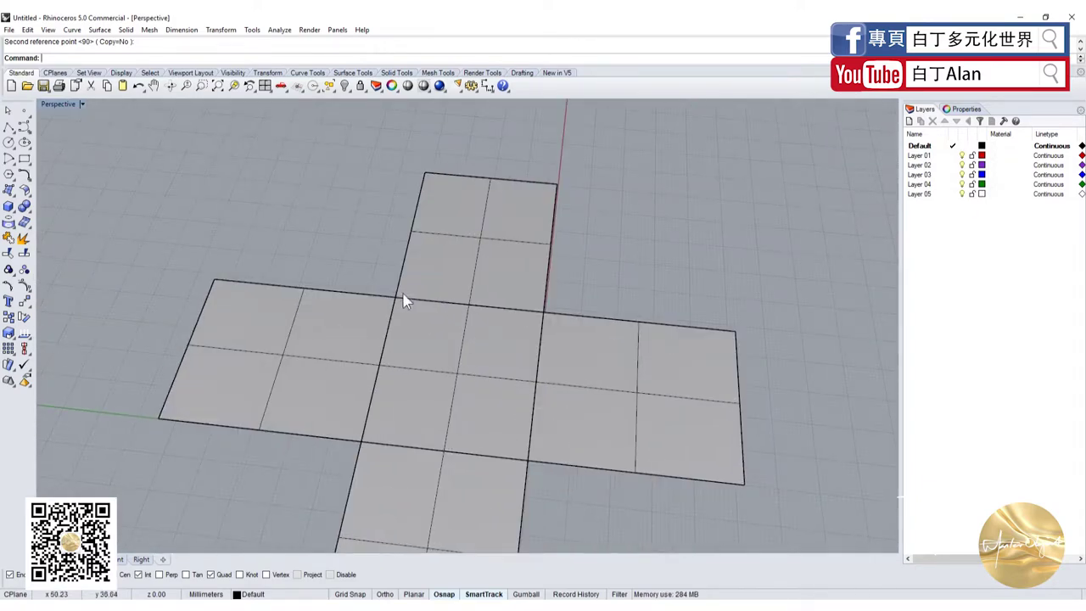
left_click(23, 159)
left_click(214, 280)
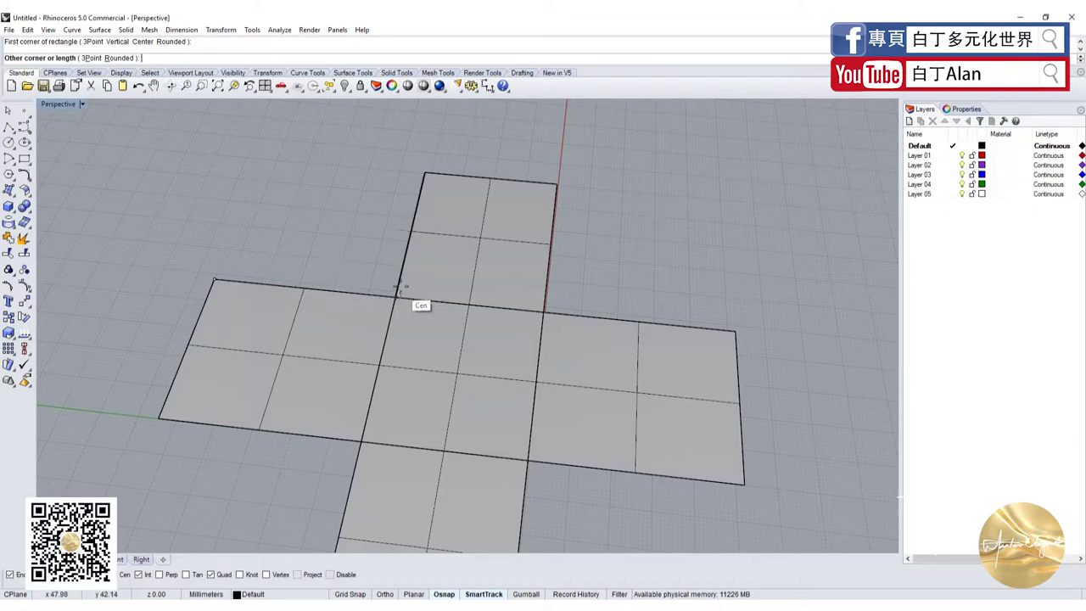
double_click(47, 104)
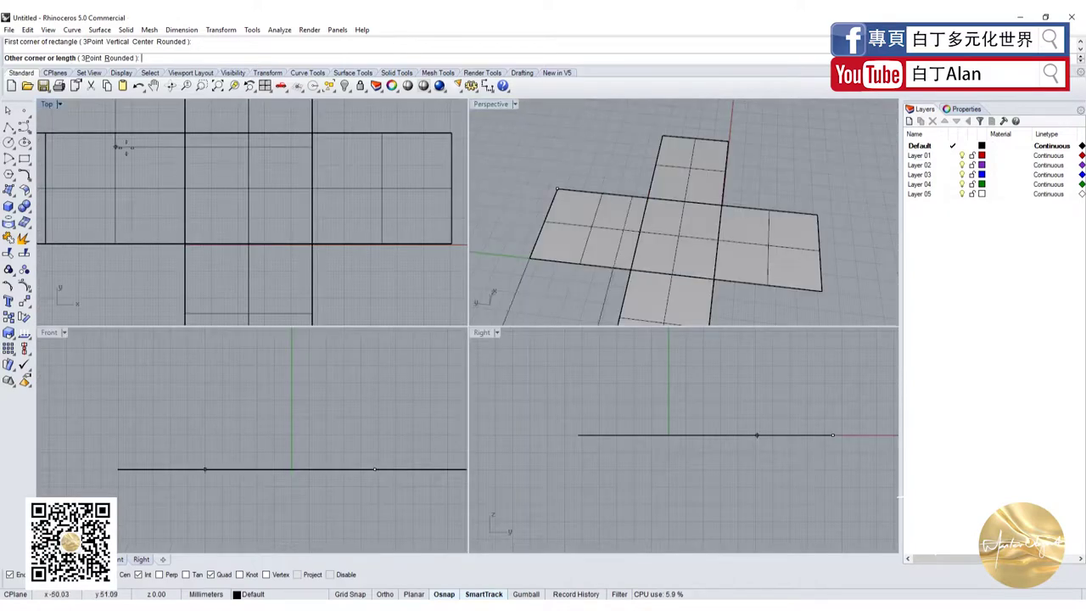
scroll(284, 214, "up", 3)
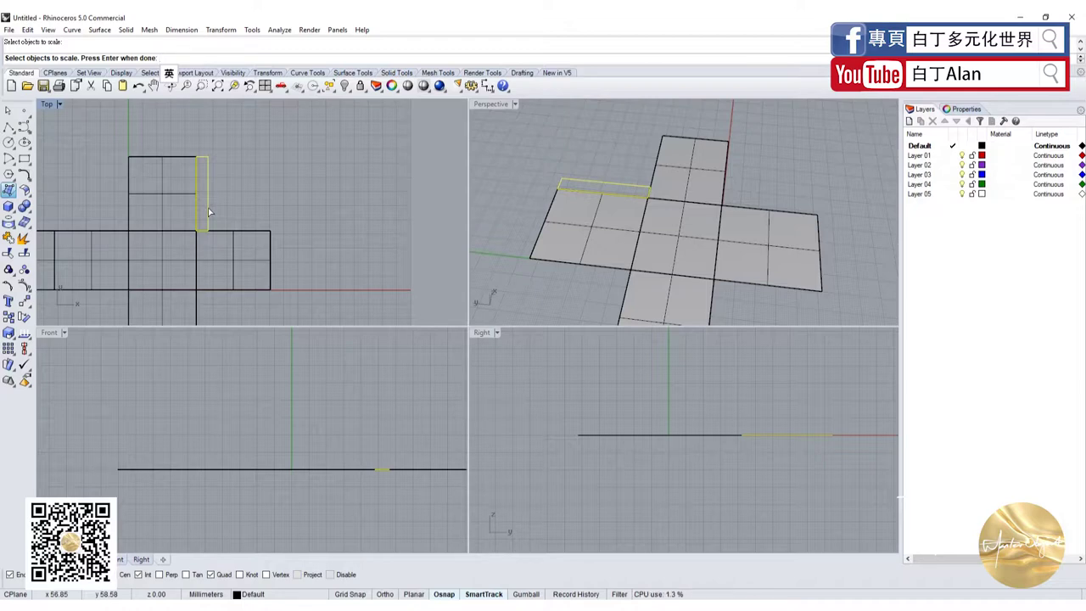
- Turn on control point display for the small tab rectangle
key("Escape")
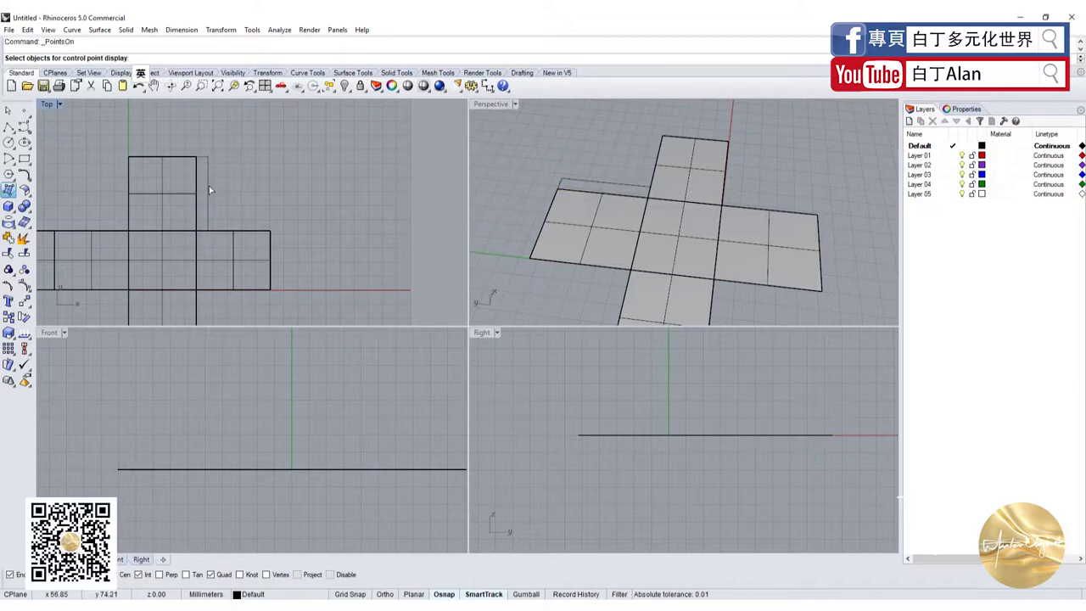
key("F10")
left_click(209, 186)
key("F10")
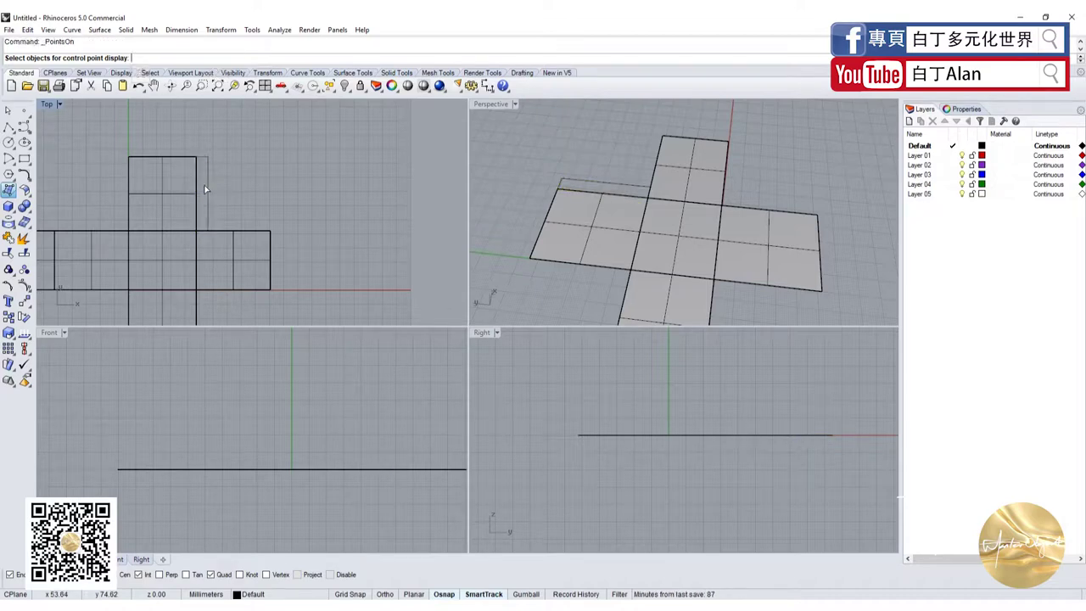
left_click(206, 188)
key("F10")
left_click(209, 189)
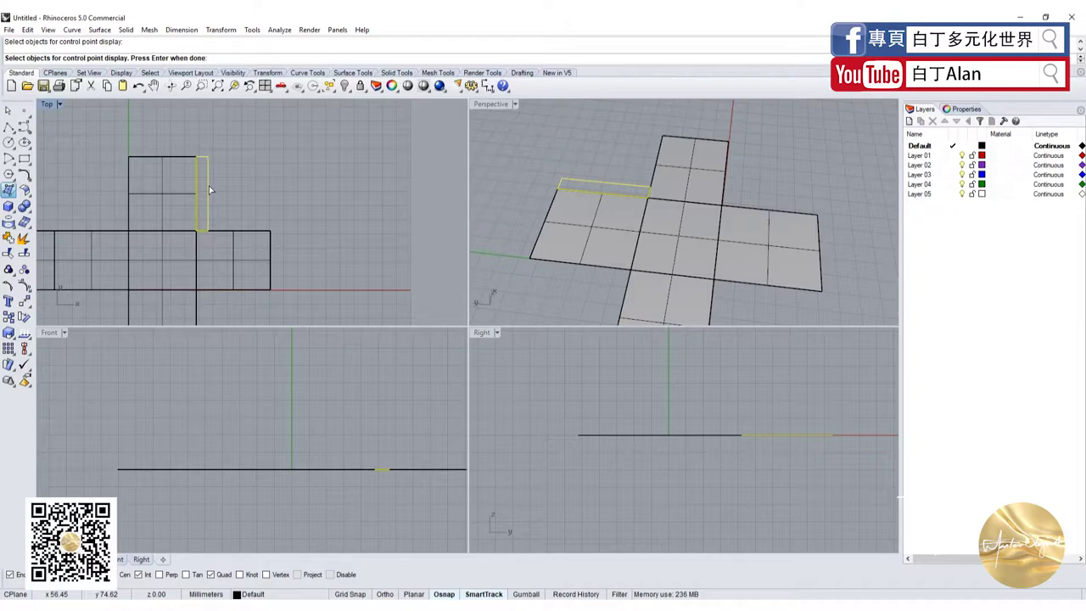
key("super+Tab")
left_click(209, 186)
key("F10")
left_click(209, 184)
key("Return")
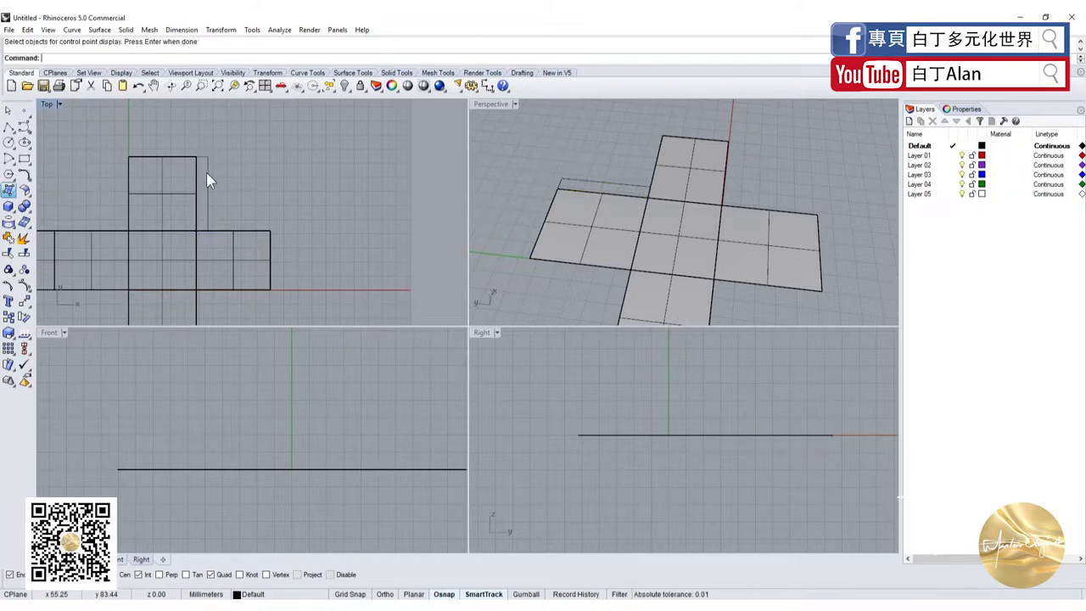
- Scale1D the tab's outer edge points about their midpoint to taper the tab
left_click(207, 172)
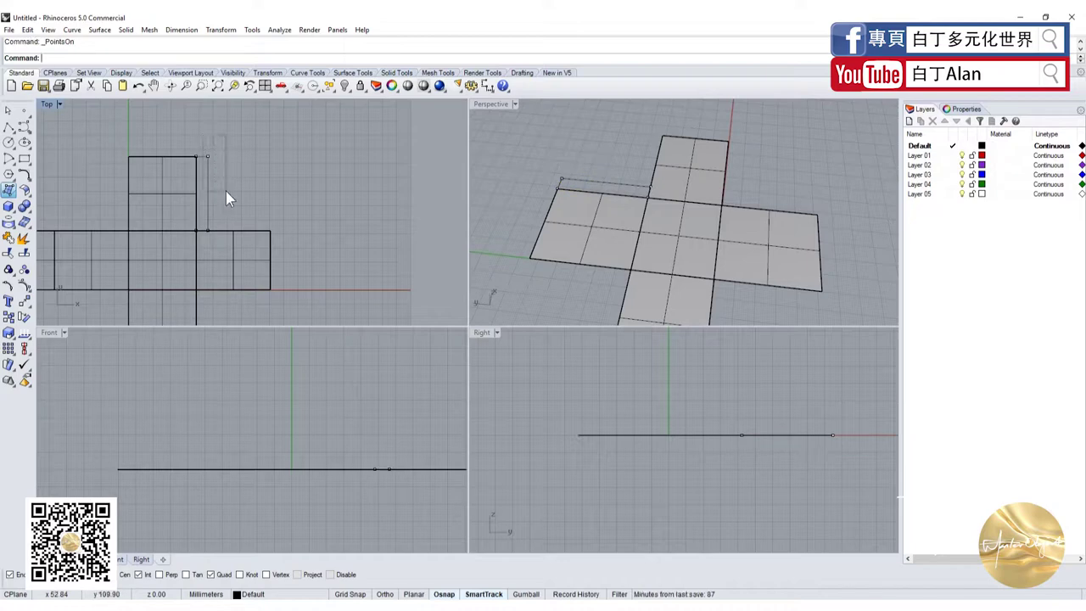
left_click(207, 156)
scroll(203, 224, "up", 3)
scroll(234, 270, "down", 3)
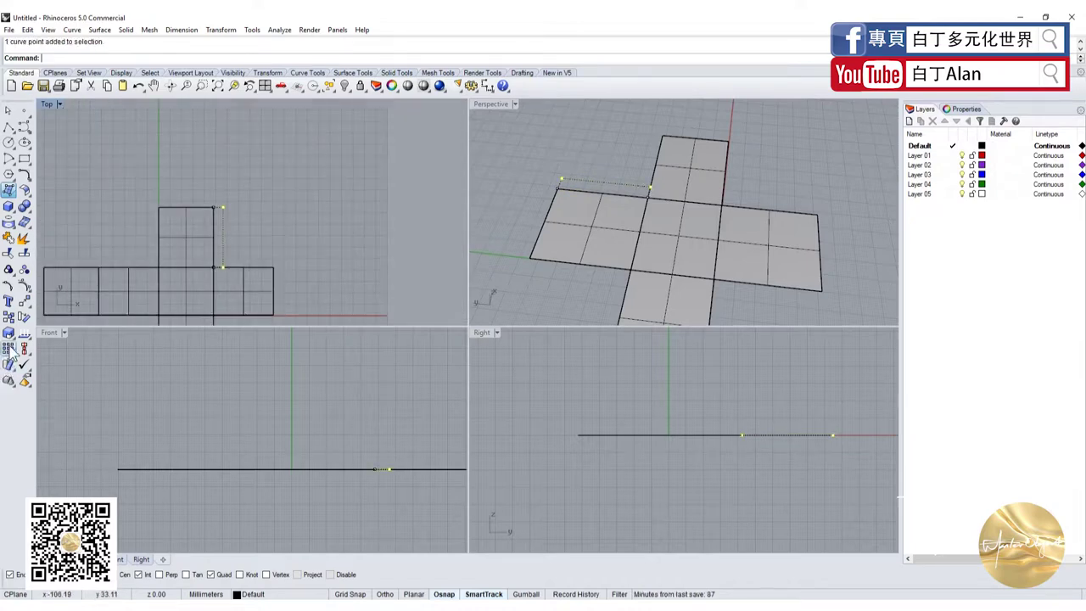
left_click(15, 340)
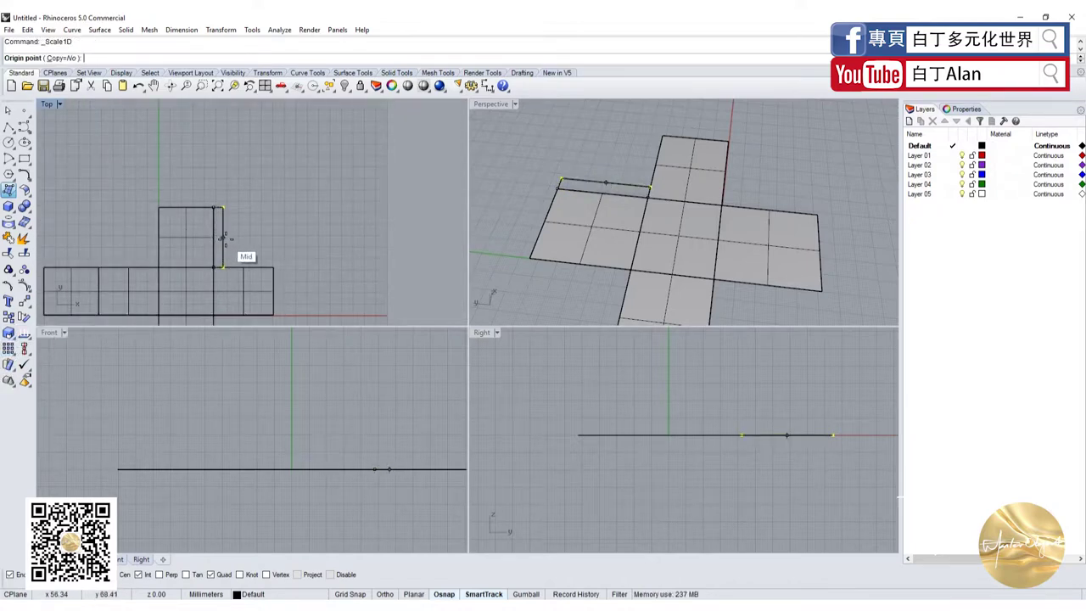
left_click(222, 238)
left_click(249, 175)
left_click(238, 195)
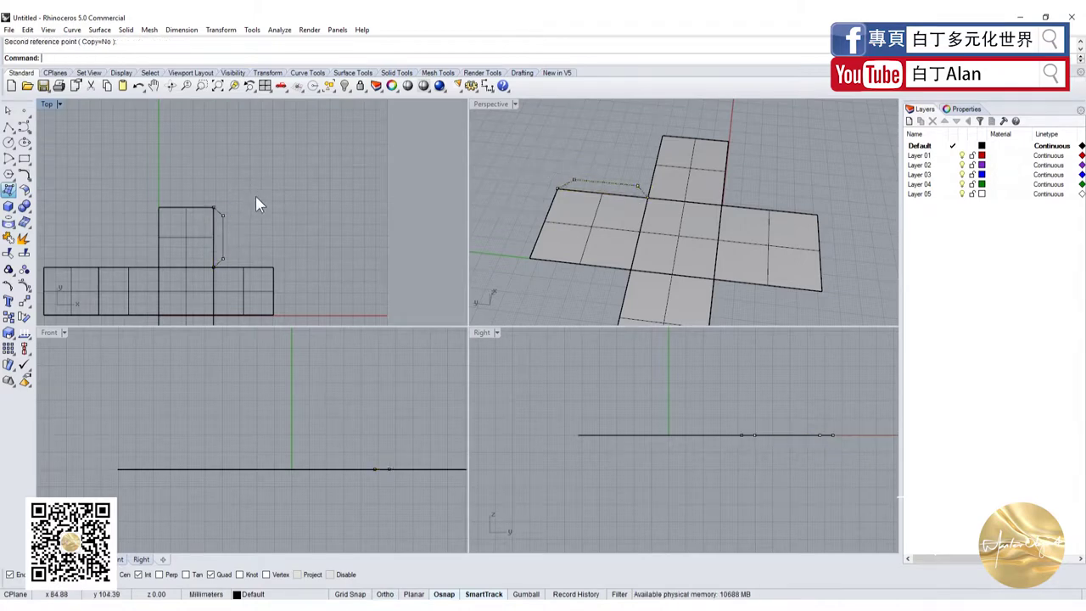
scroll(241, 244, "up", 2)
- Fill the tapered outline with a planar surface and delete the leftover curve
left_click(208, 227)
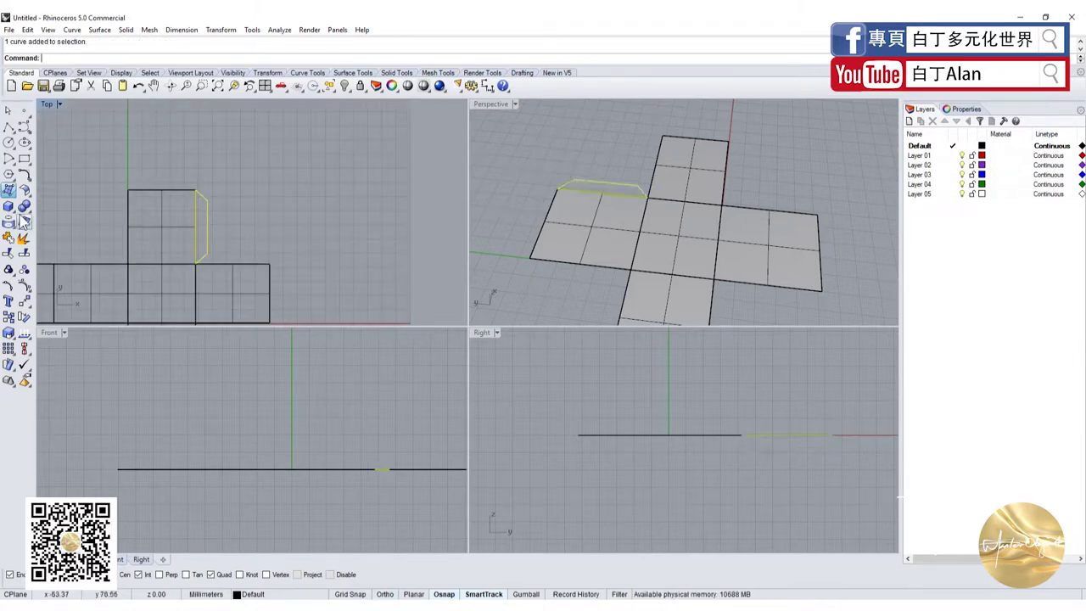
left_click(14, 201)
left_click(88, 203)
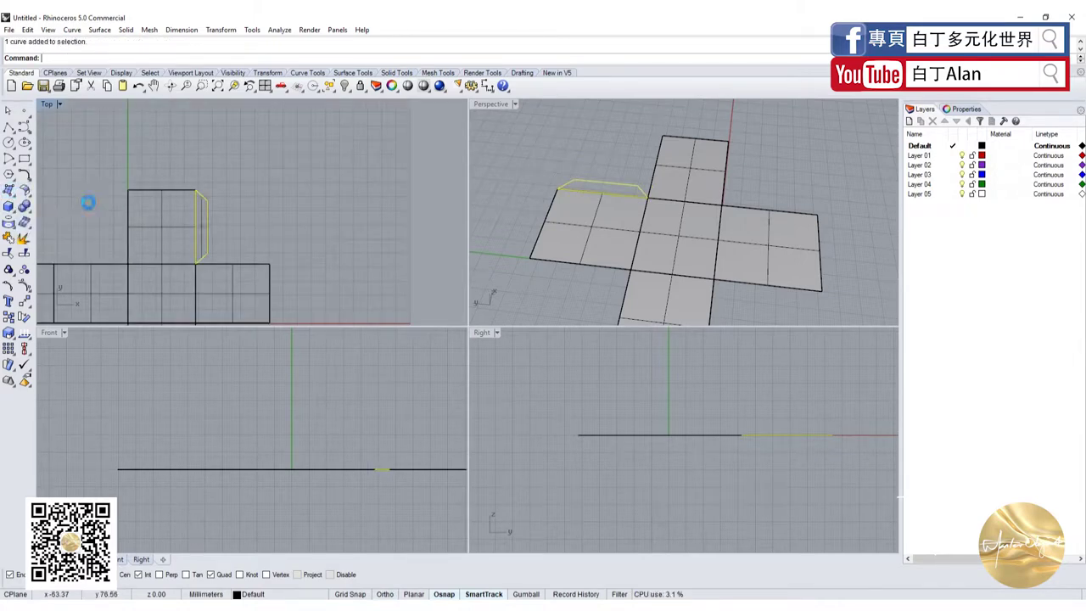
left_click(210, 217)
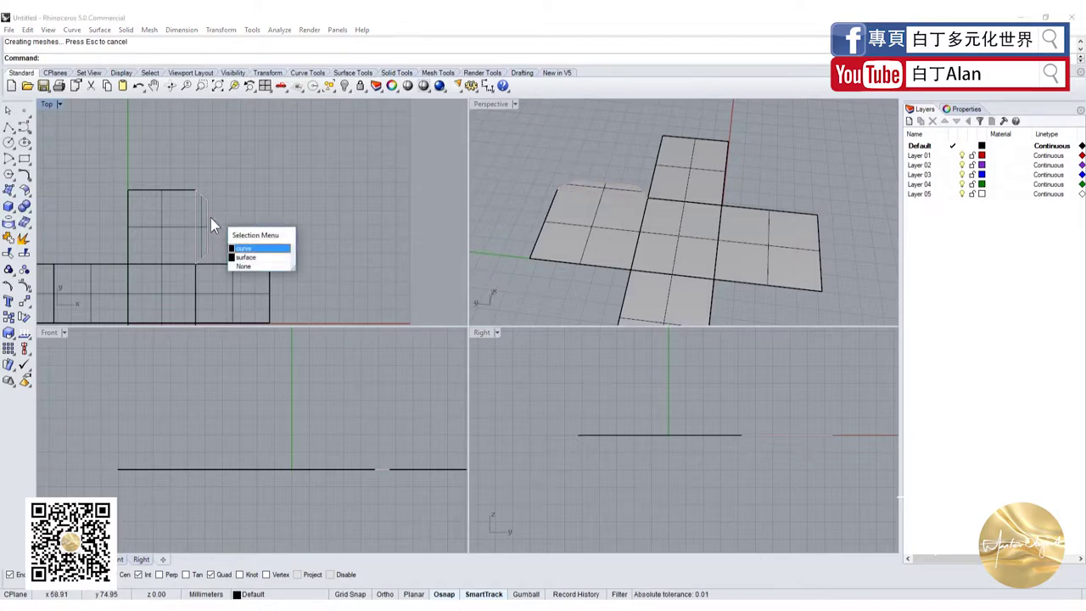
key("Delete")
left_click(204, 222)
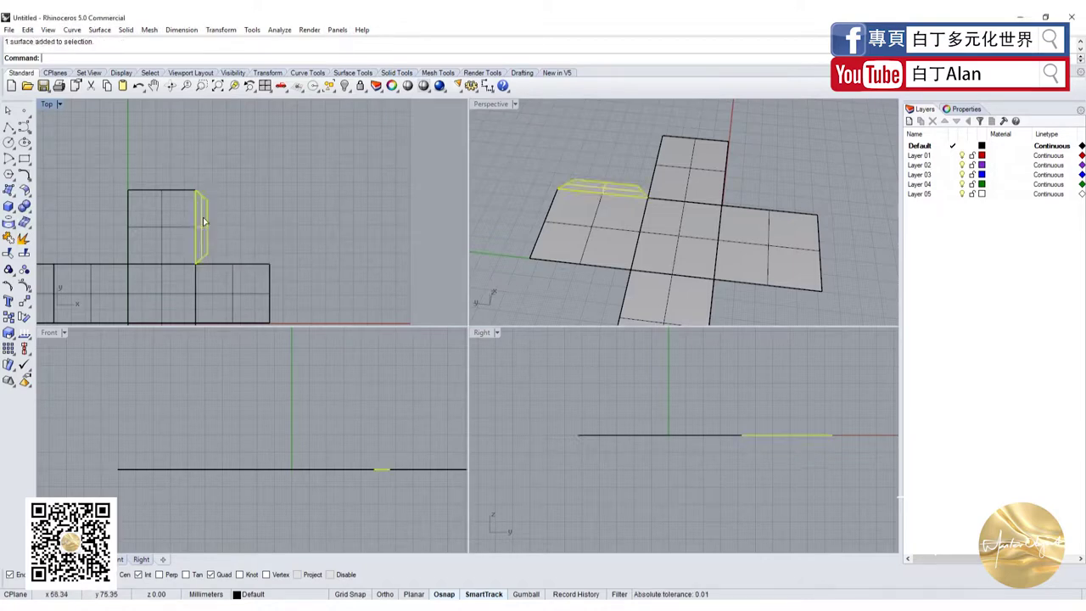
- Mirror the glue tab across the square's midline to its opposite side
left_click(23, 314)
left_click(111, 312)
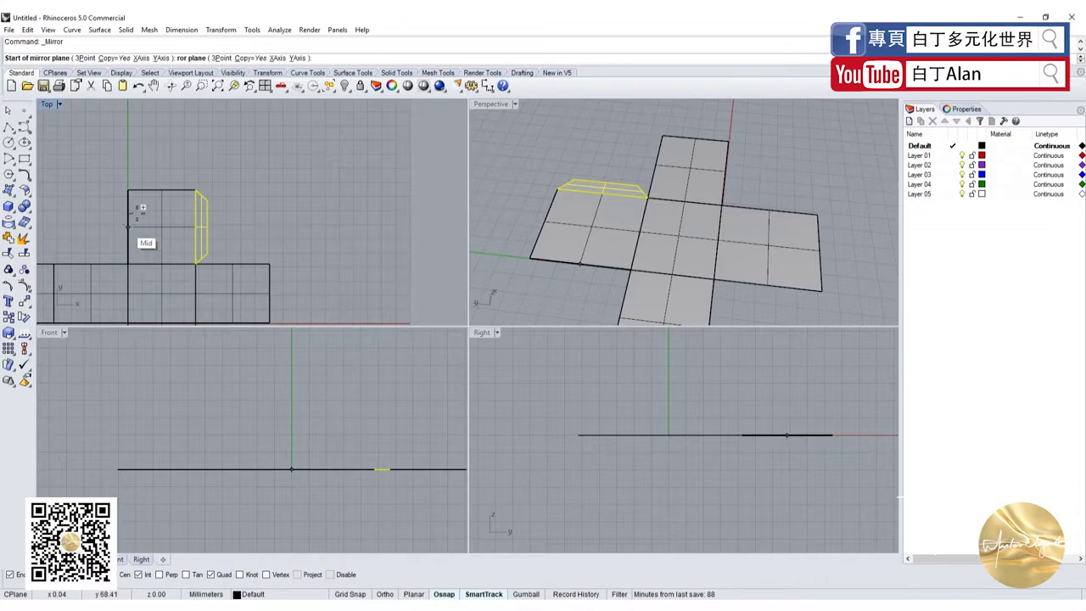
left_click(161, 189)
left_click(161, 263)
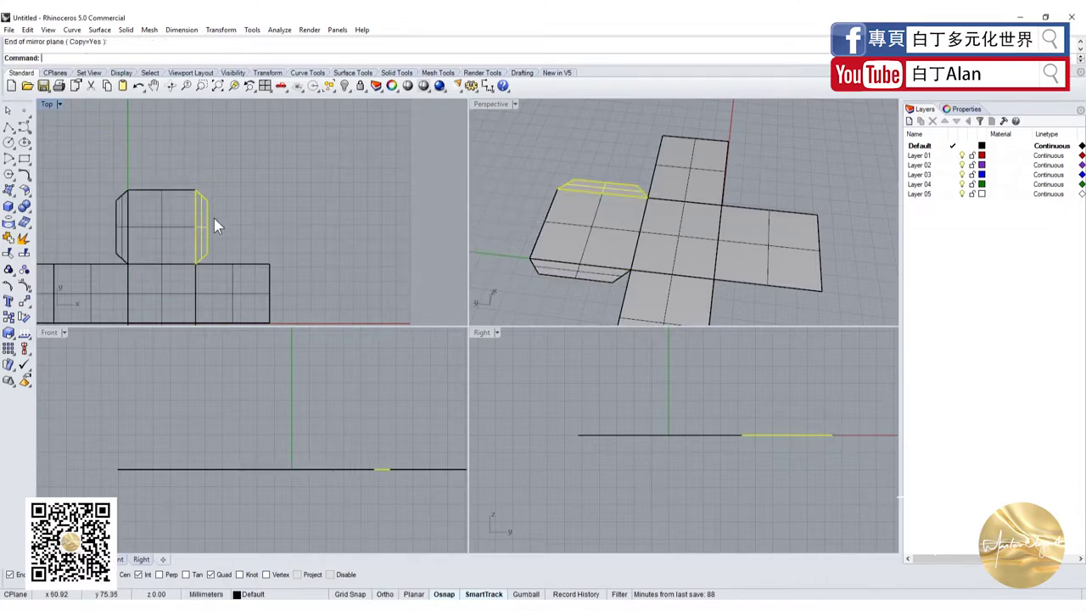
- Mirror both tabs across the net's centre onto the lower square
left_click(123, 232, "shift")
scroll(203, 215, "down", 3)
key("Return")
left_click(235, 256)
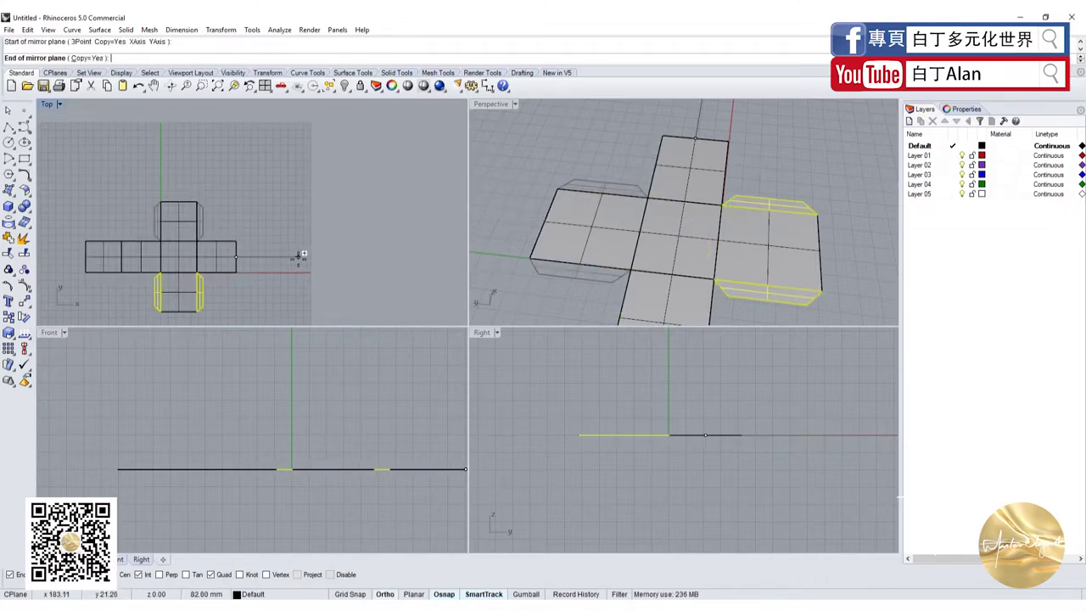
left_click(301, 254)
scroll(303, 261, "down", 2)
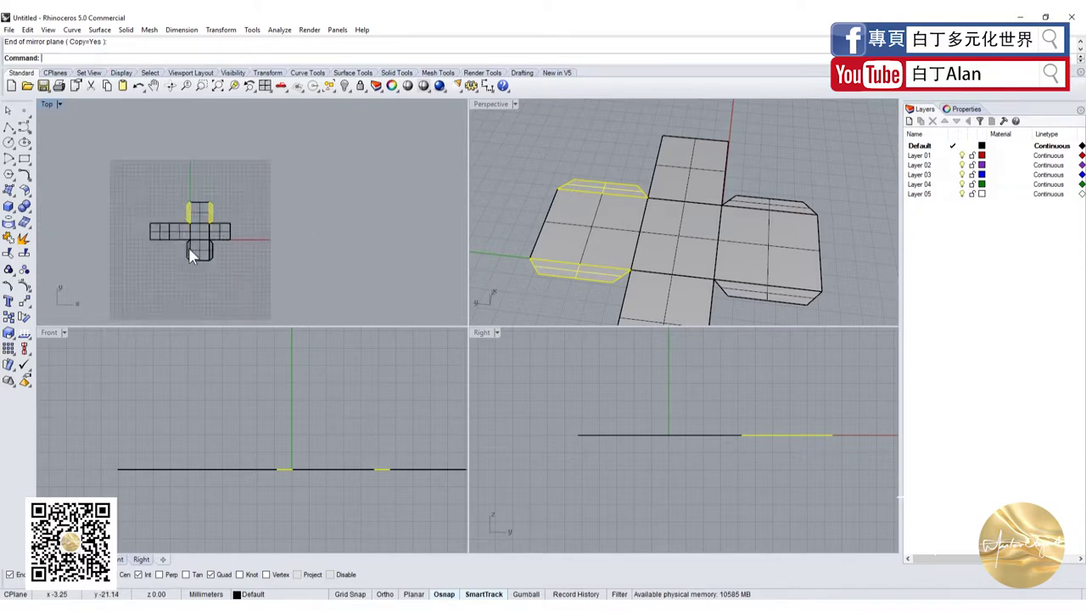
scroll(188, 246, "up", 3)
right_click_drag(151, 220, 169, 224)
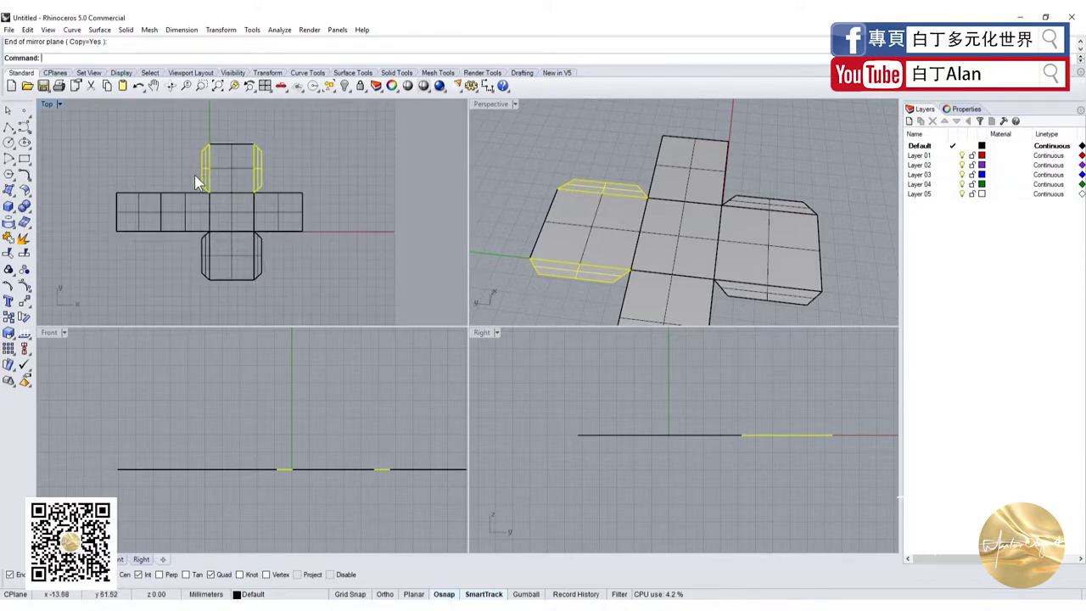
left_click(19, 319)
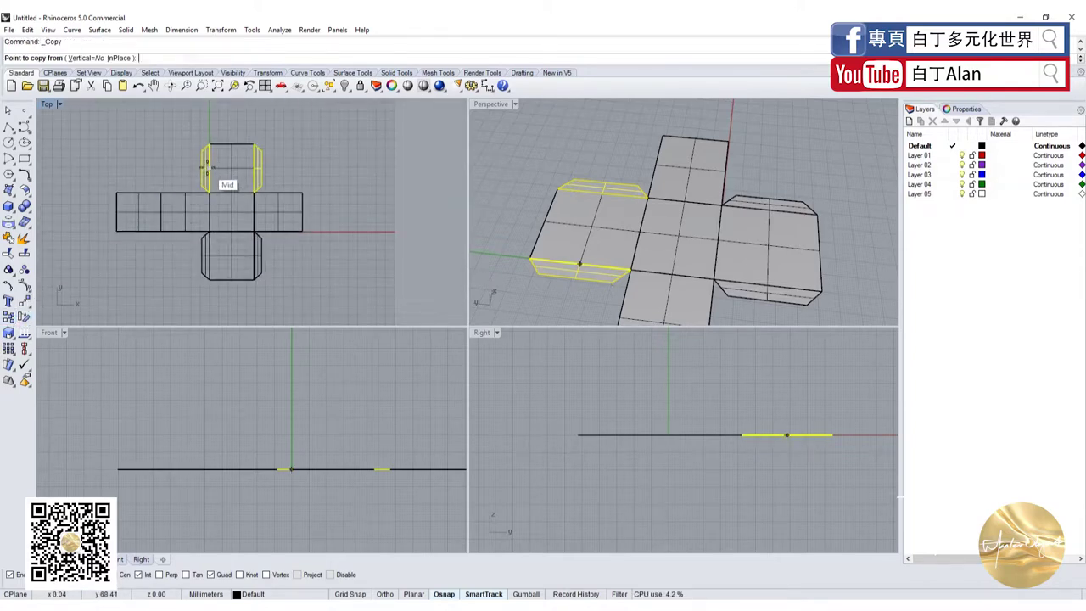
left_click(209, 168)
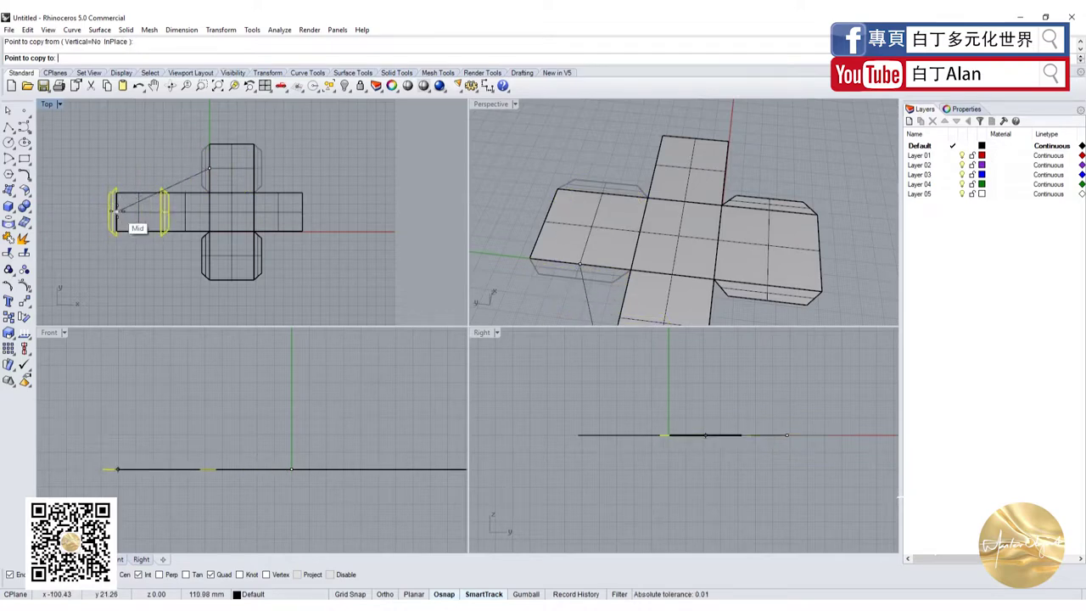
- Copy the tabs to the strip's left end and move the thin tab there
left_click(117, 210)
key("Return")
left_click(165, 220)
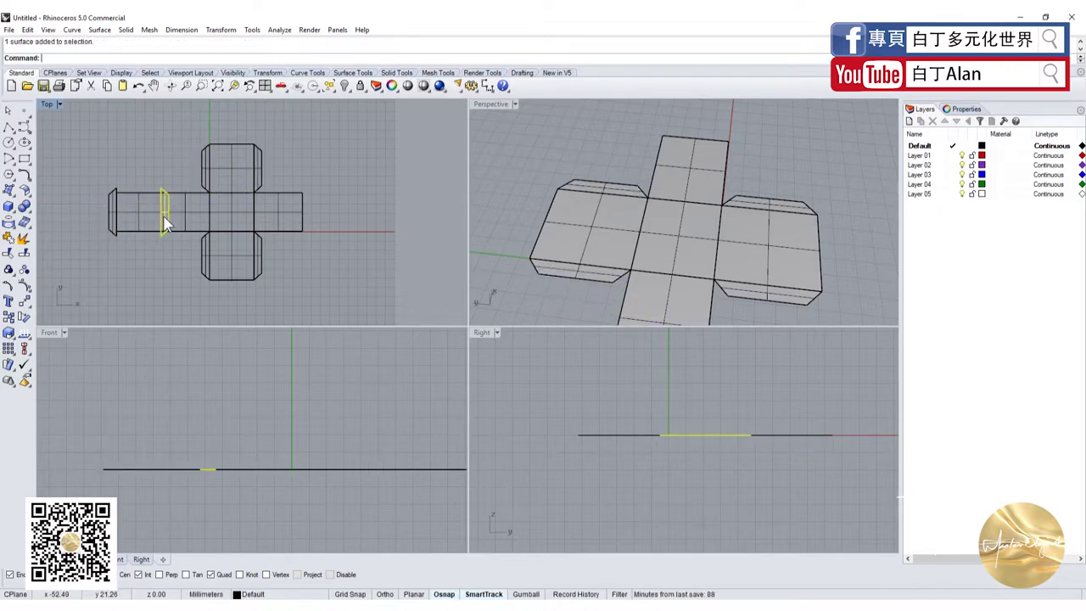
left_click_drag(165, 221, 114, 217)
- Scale1D the end tab to fit the width of the strip's end
scroll(102, 219, "up", 3)
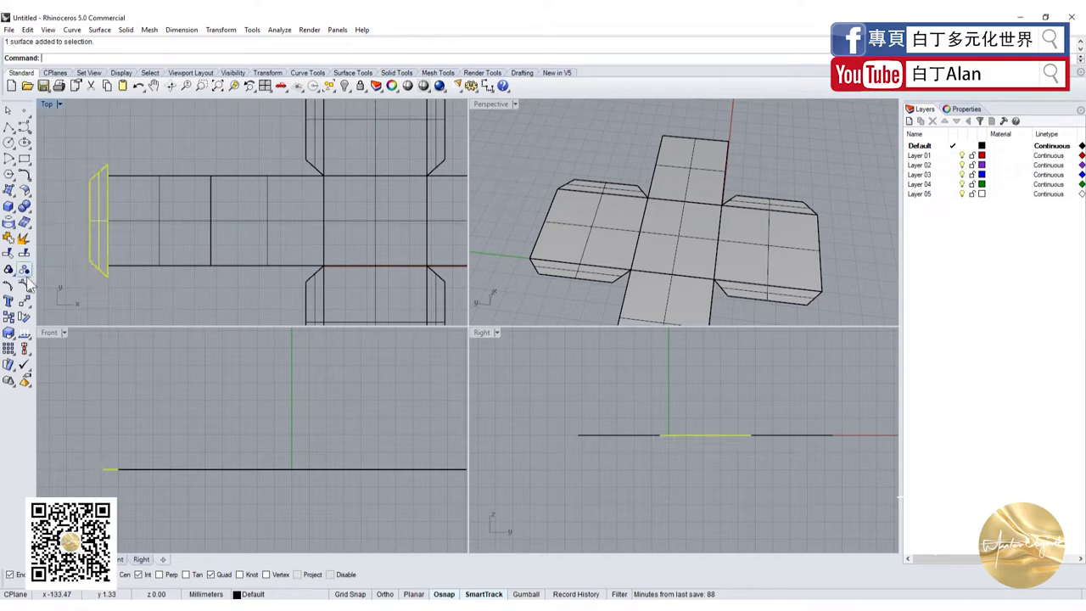
left_click(8, 333)
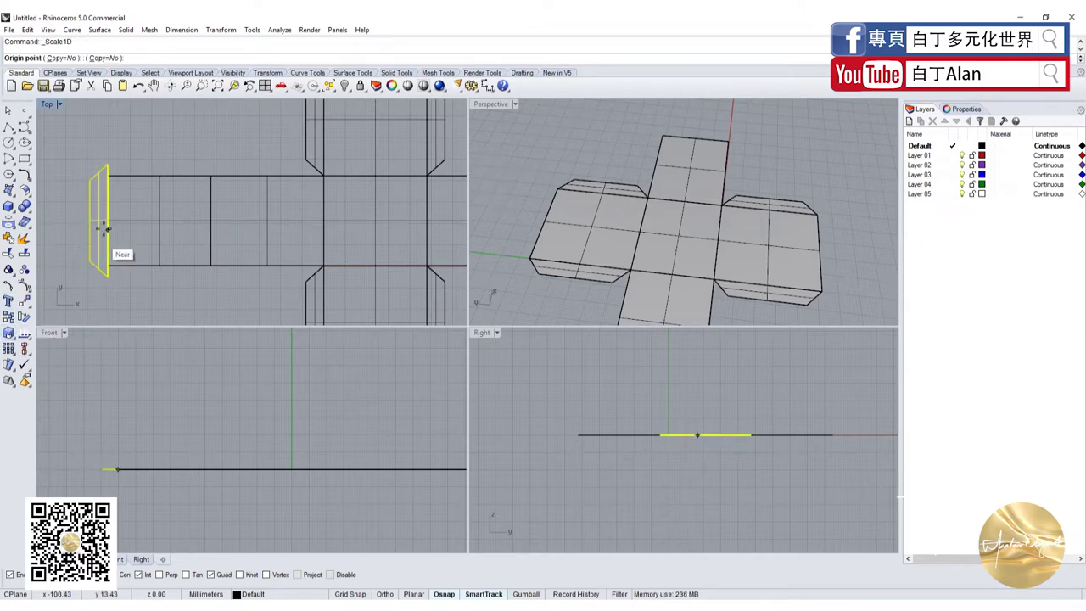
left_click(107, 220)
left_click(107, 166)
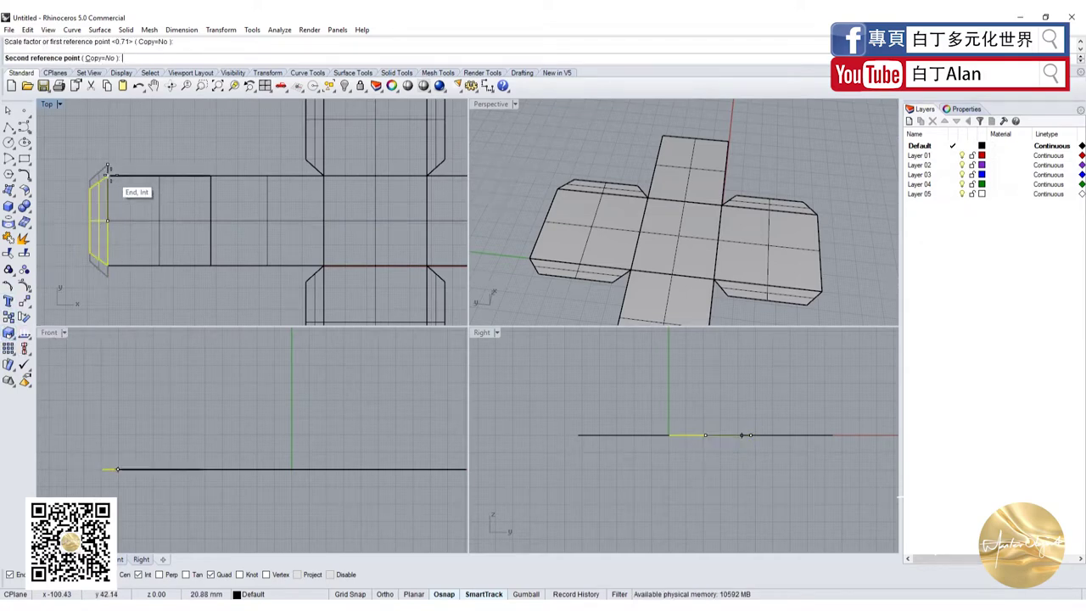
left_click(107, 176)
scroll(157, 238, "down", 3)
key("ctrl+s")
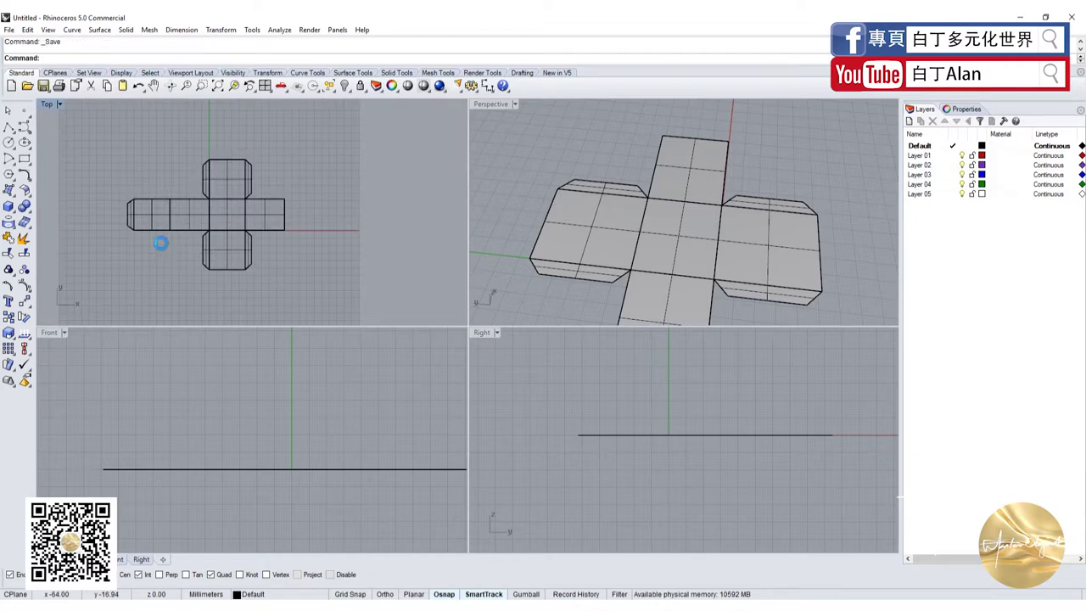
- Select the whole cube net and duplicate the borders of all 11 faces
left_click(493, 337)
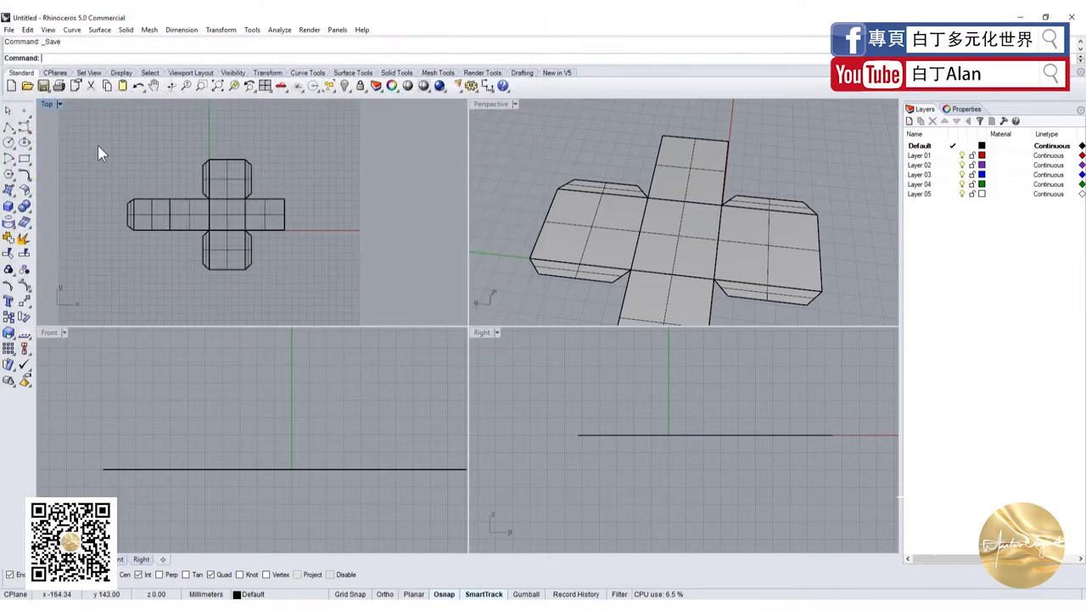
left_click_drag(98, 146, 369, 317)
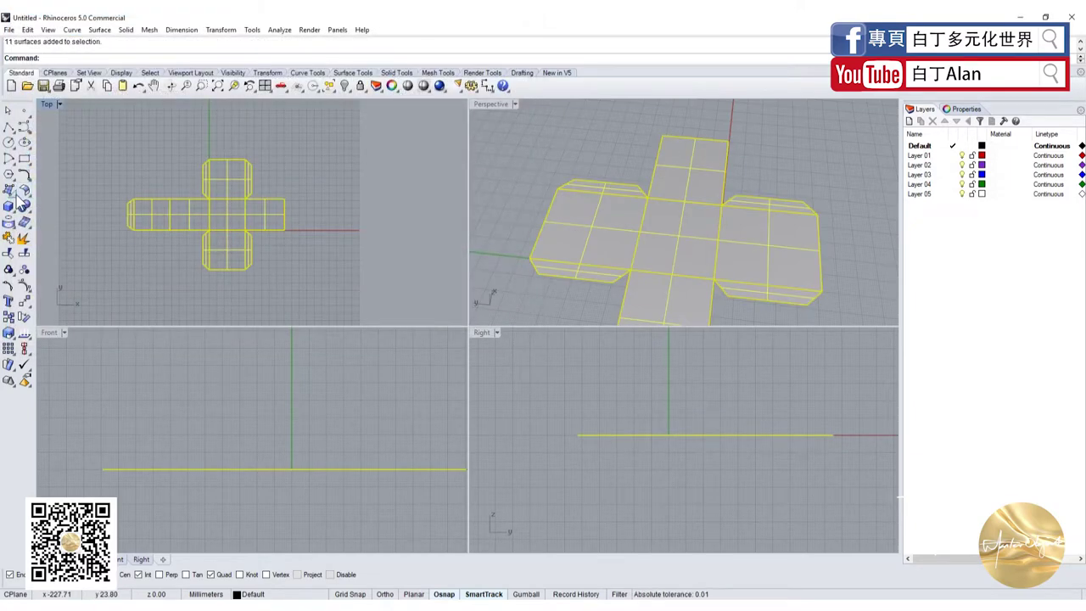
left_click(335, 92)
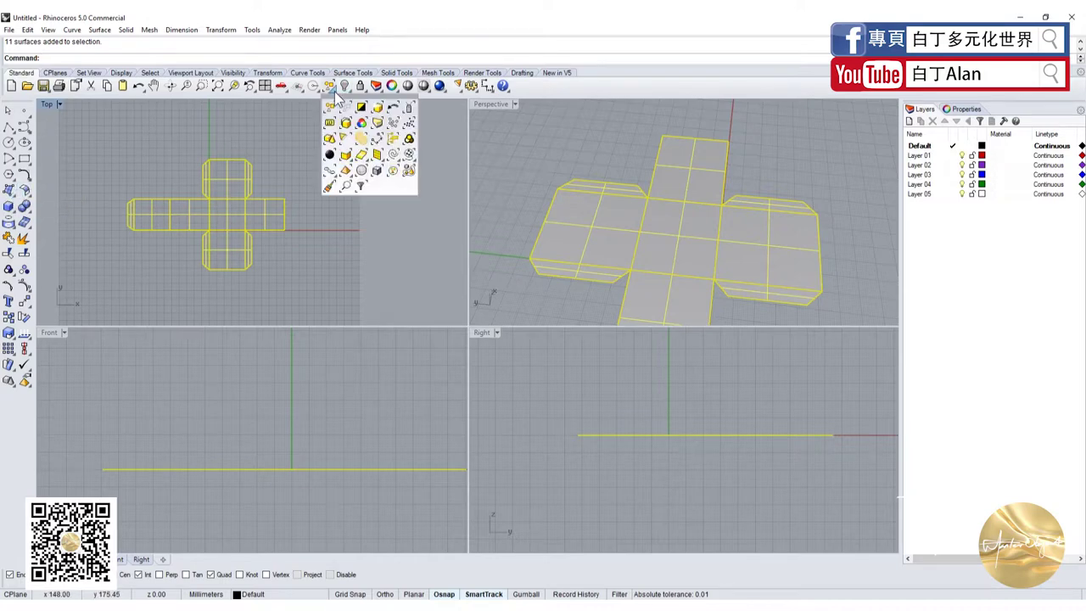
left_click(8, 229)
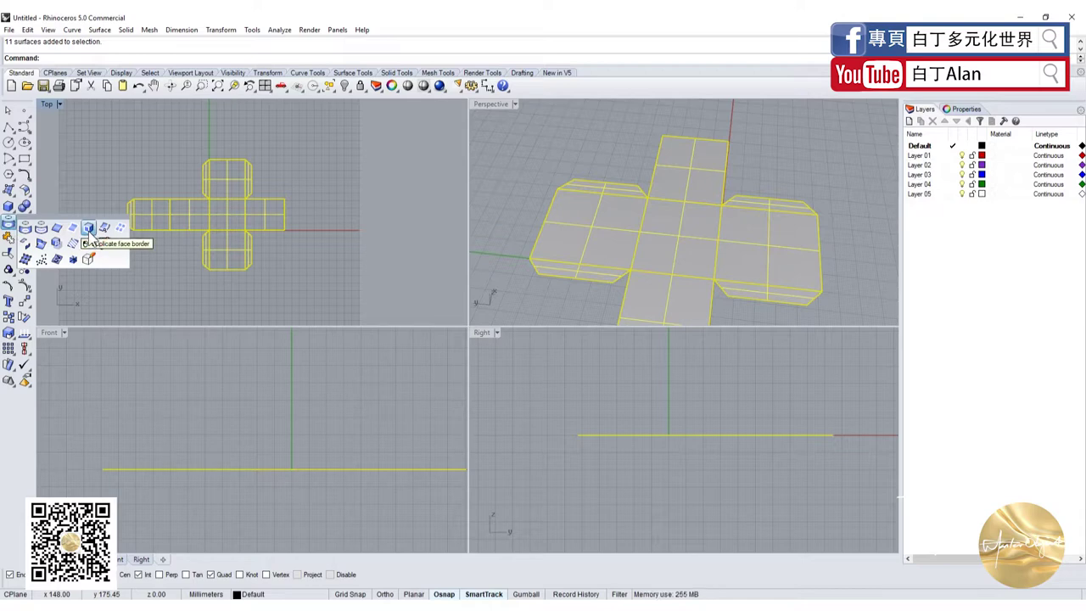
left_click(88, 230)
scroll(246, 237, "down", 3)
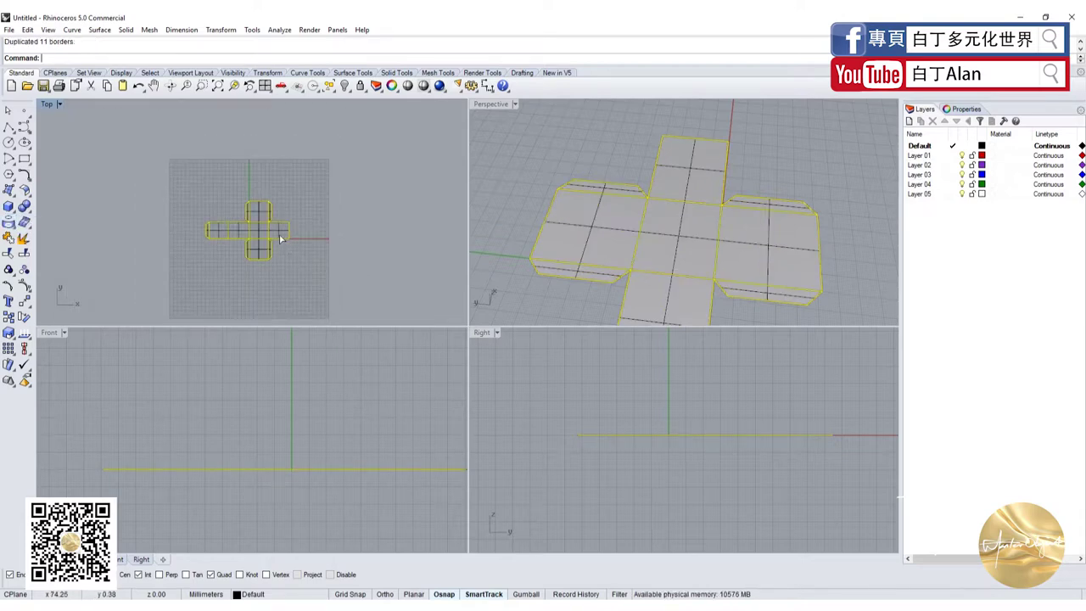
- Separate the duplicated outlines and move the surfaced net to the lower right
left_click_drag(282, 238, 196, 172)
left_click(230, 203)
left_click(260, 227)
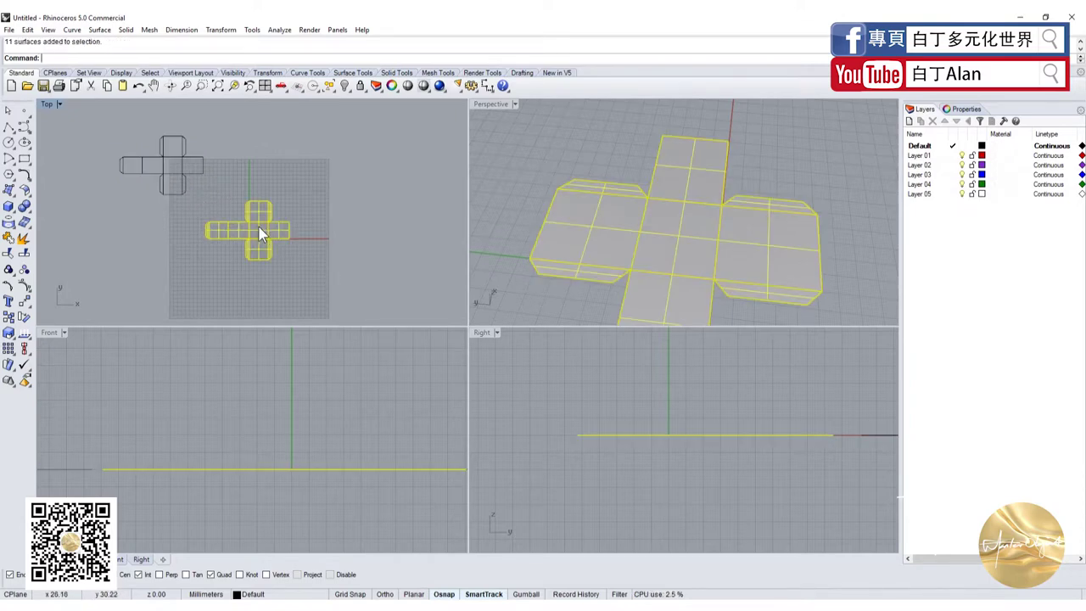
left_click_drag(260, 228, 362, 259)
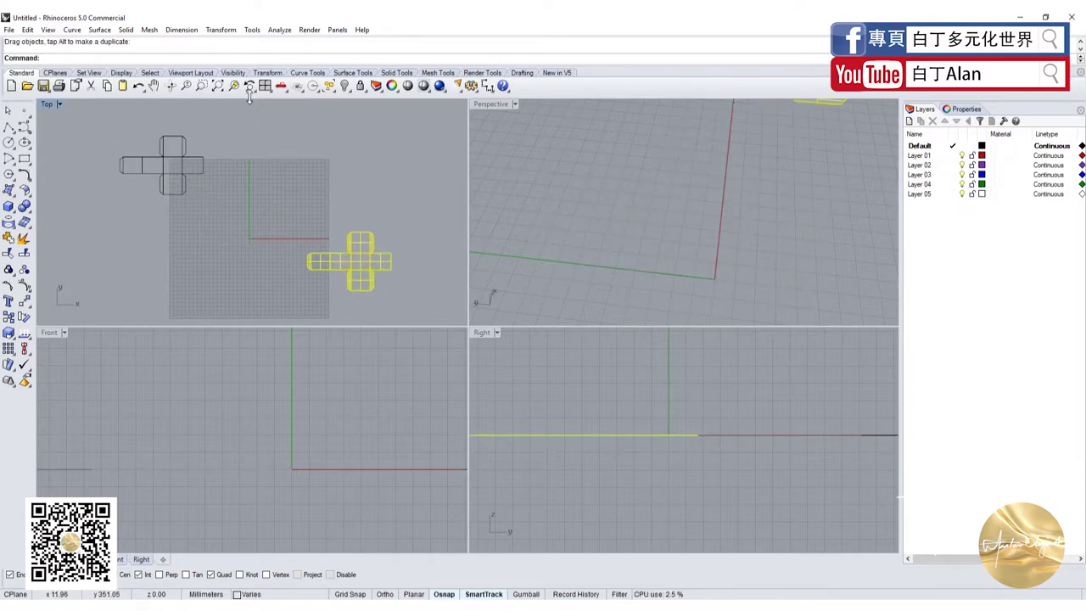
- Make a 2-D drawing of the net via Dimension > Make 2-D Drawing, accepting the options, and move it up-right
left_click(184, 32)
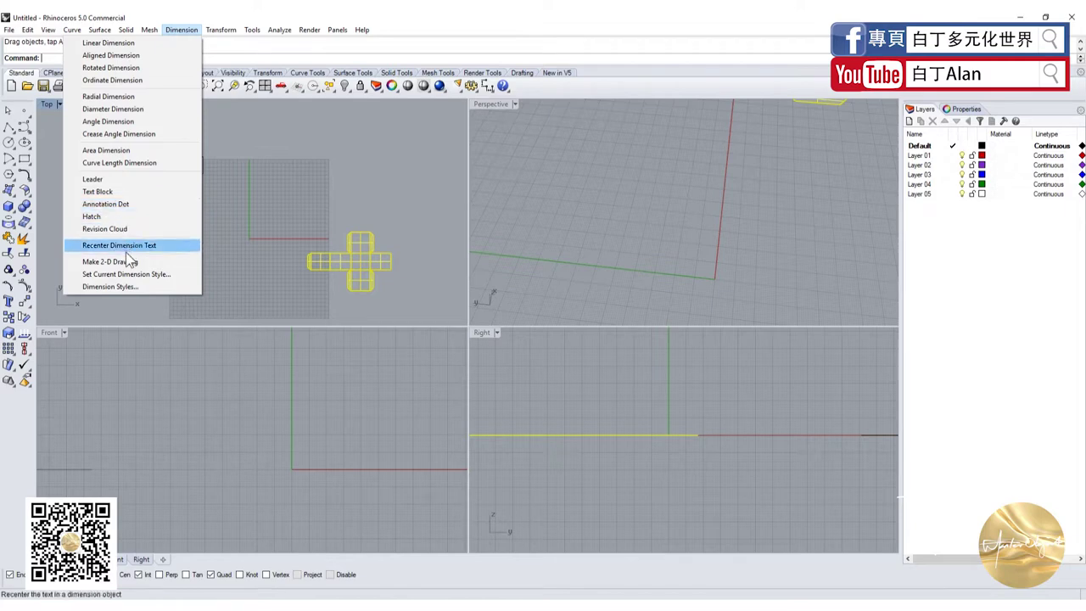
left_click(132, 261)
left_click(560, 439)
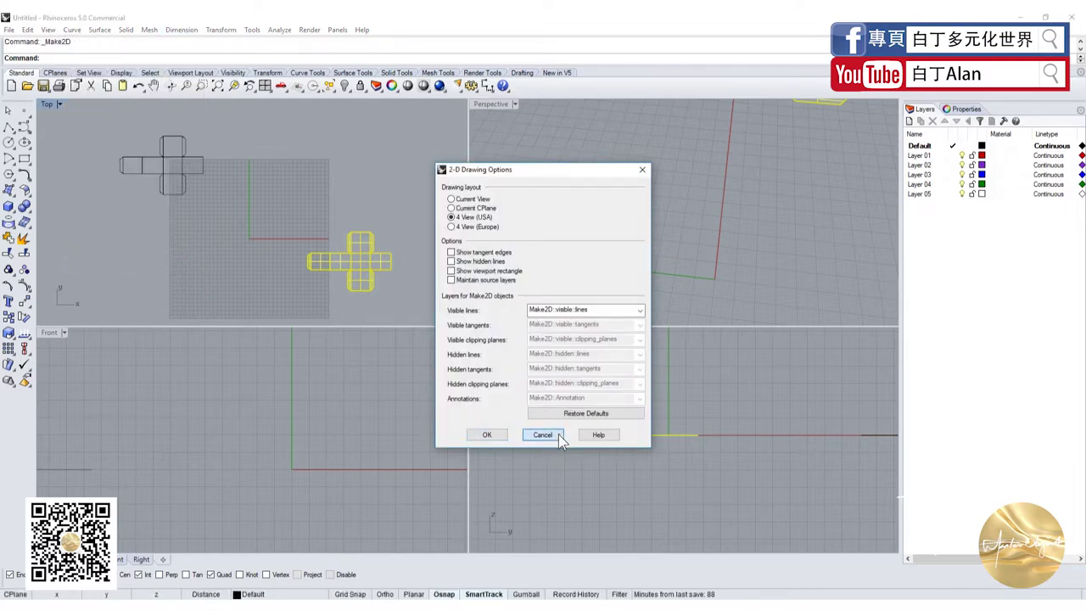
left_click(484, 434)
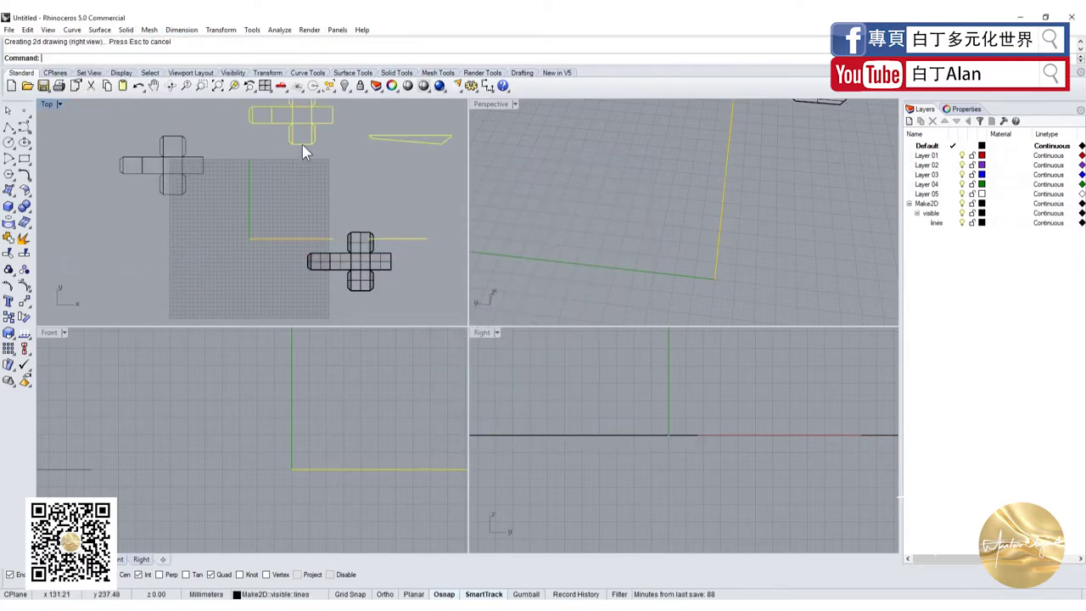
scroll(282, 258, "down", 3)
scroll(282, 258, "down", 1)
left_click_drag(327, 250, 349, 228)
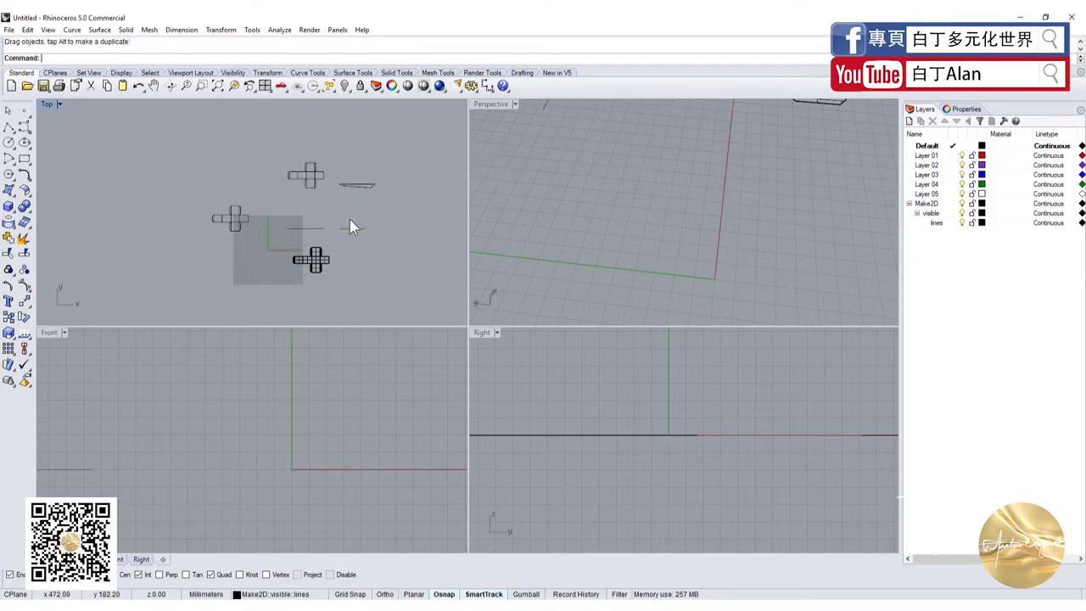
- Window-select and delete the generated Make2D drawing
left_click_drag(291, 141, 284, 137)
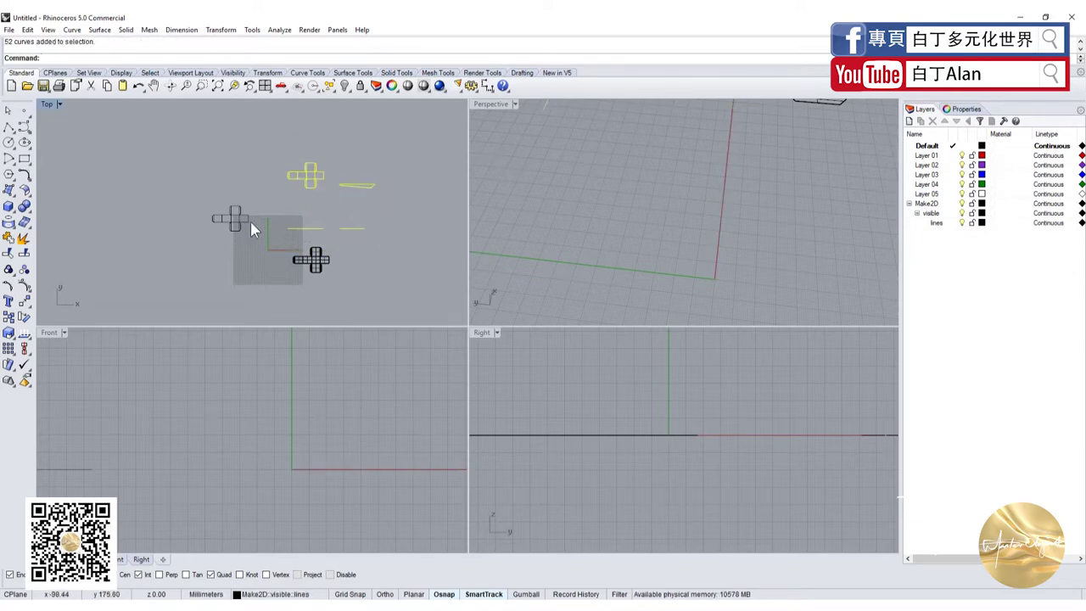
key("Delete")
scroll(243, 227, "up", 3)
- Move the small outline cross right and down
left_click(272, 210)
left_click_drag(272, 209, 352, 249)
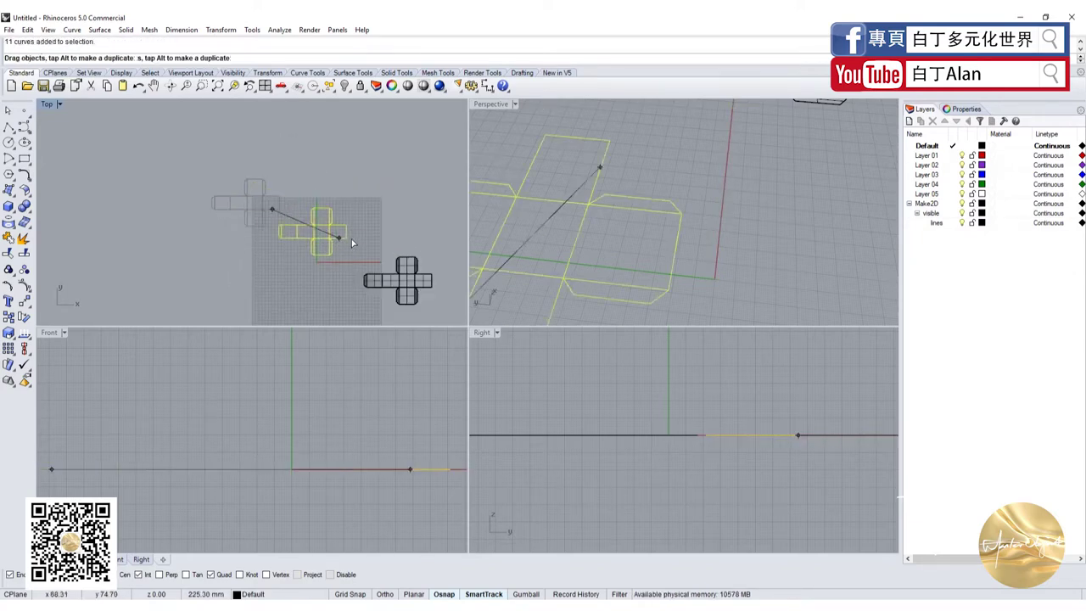
scroll(45, 215, "up", 2)
key("Escape")
- Select one face of the surfaced net, then zoom out to review the layout
scroll(110, 251, "up", 3)
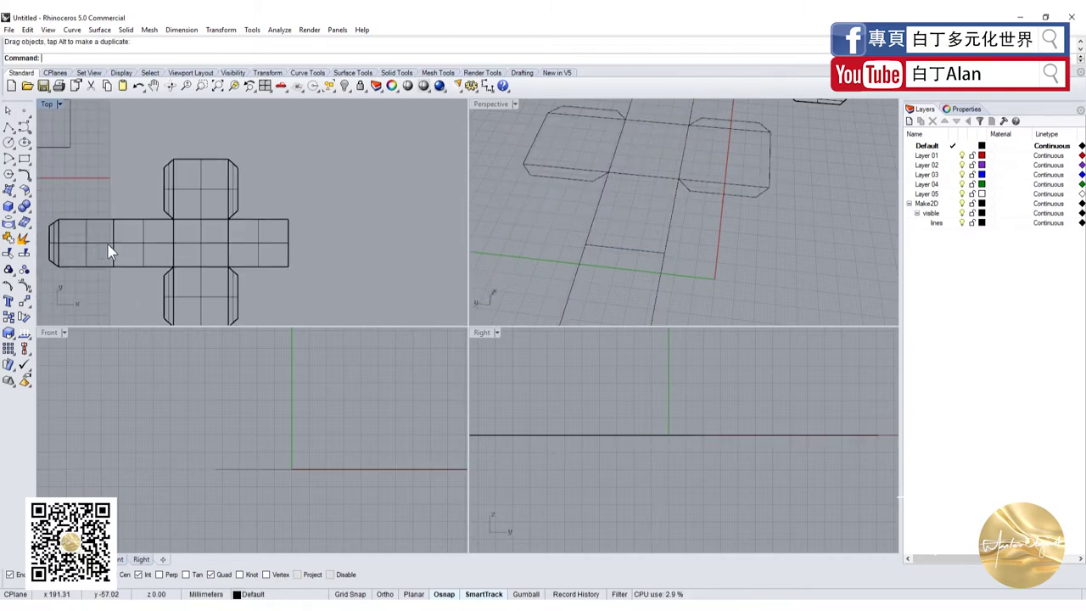
left_click(167, 243)
scroll(301, 251, "down", 3)
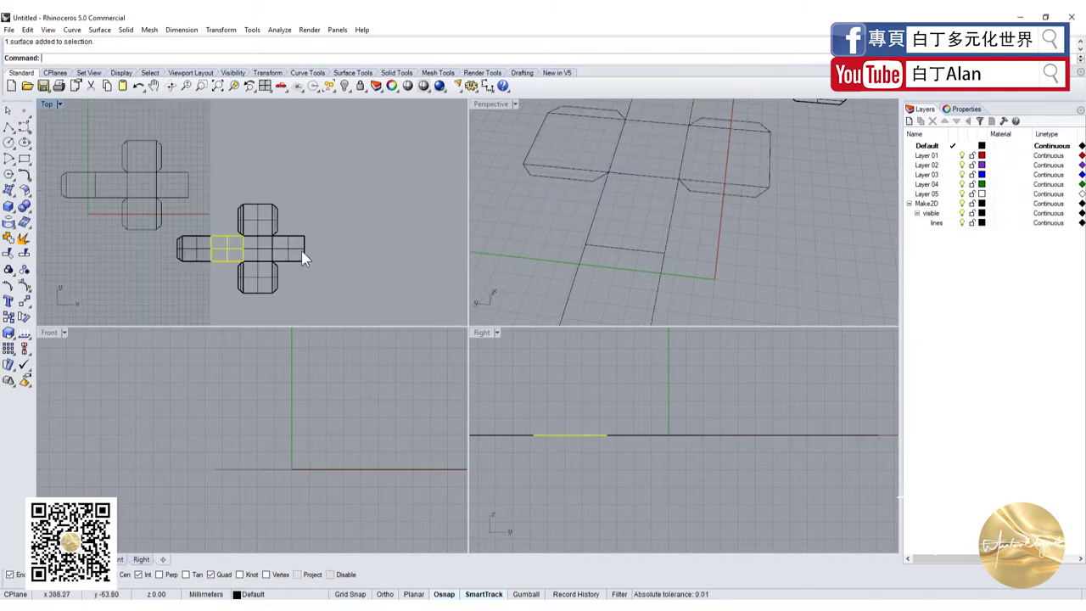
scroll(193, 207, "down", 3)
key("Escape")
scroll(195, 221, "up", 2)
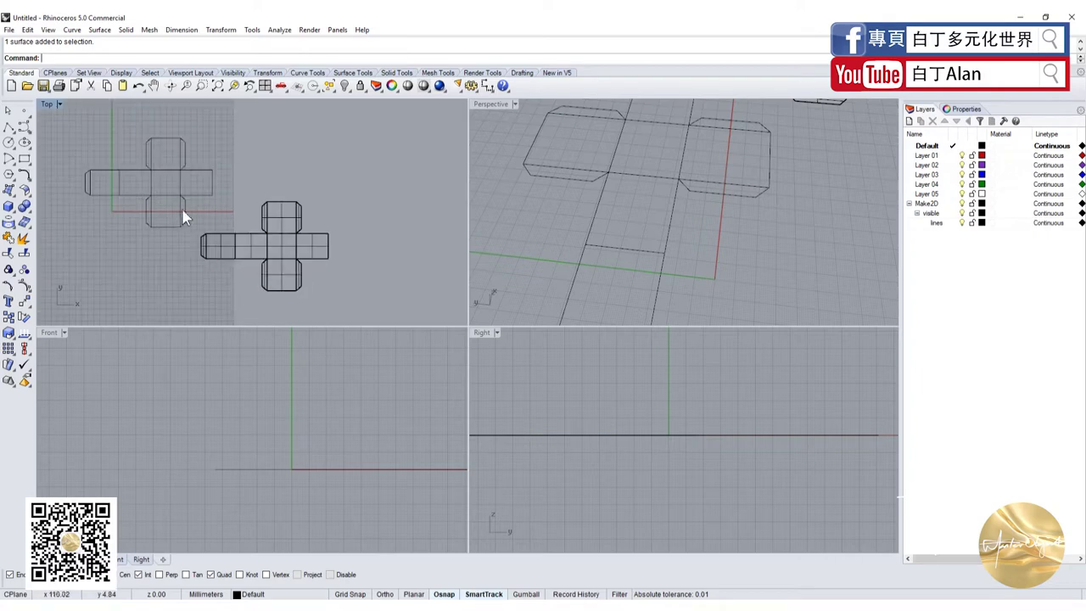
scroll(246, 224, "up", 2)
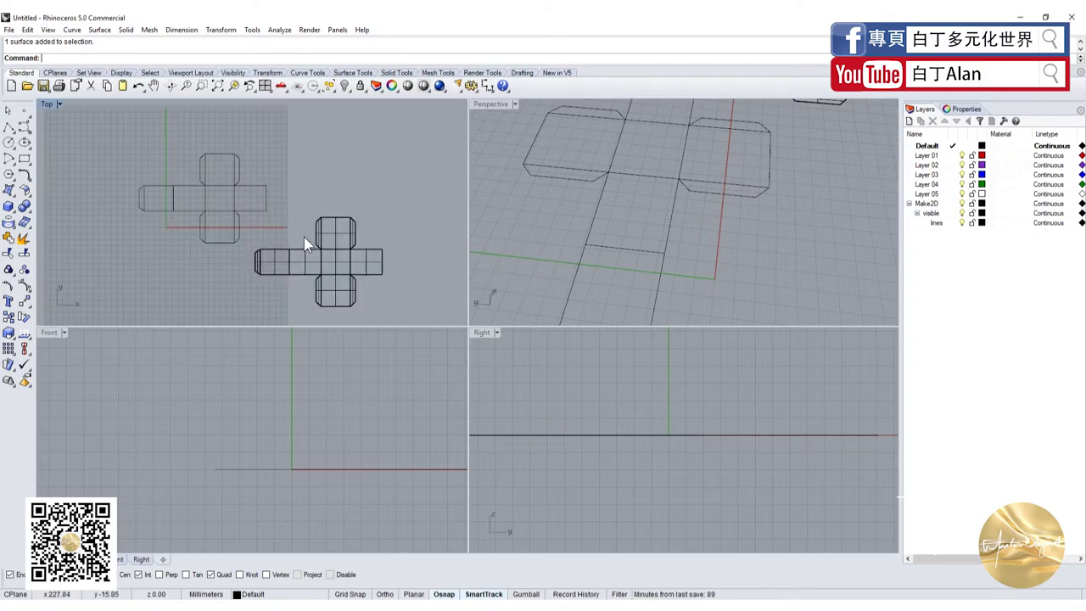
scroll(338, 212, "up", 1)
scroll(291, 228, "up", 1)
scroll(299, 246, "up", 1)
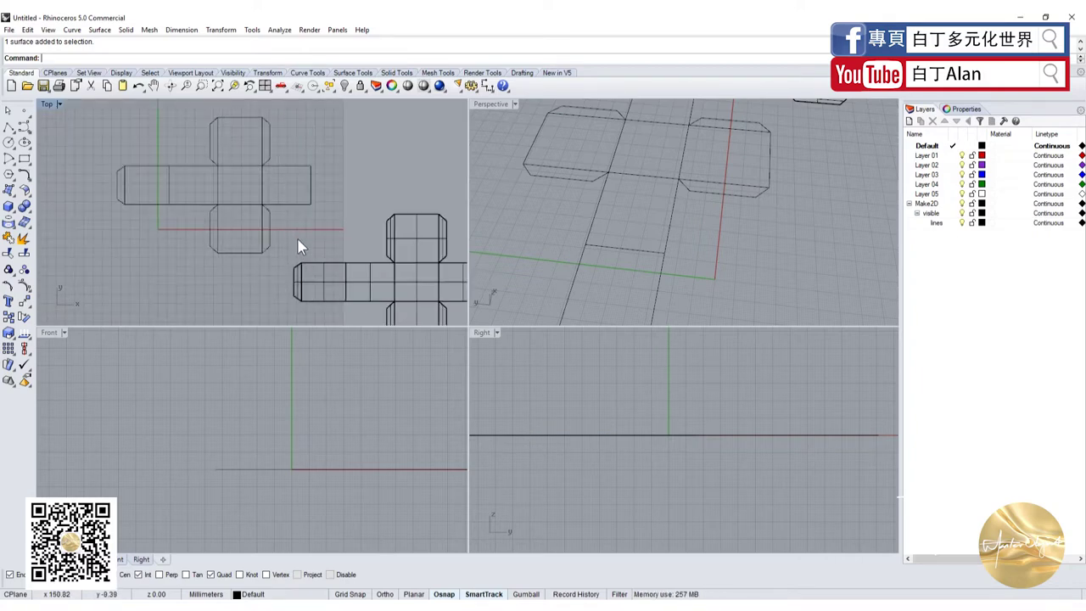
scroll(216, 217, "down", 2)
- Move the outline cross up-left and slide the surfaced net left beneath it
left_click(215, 217)
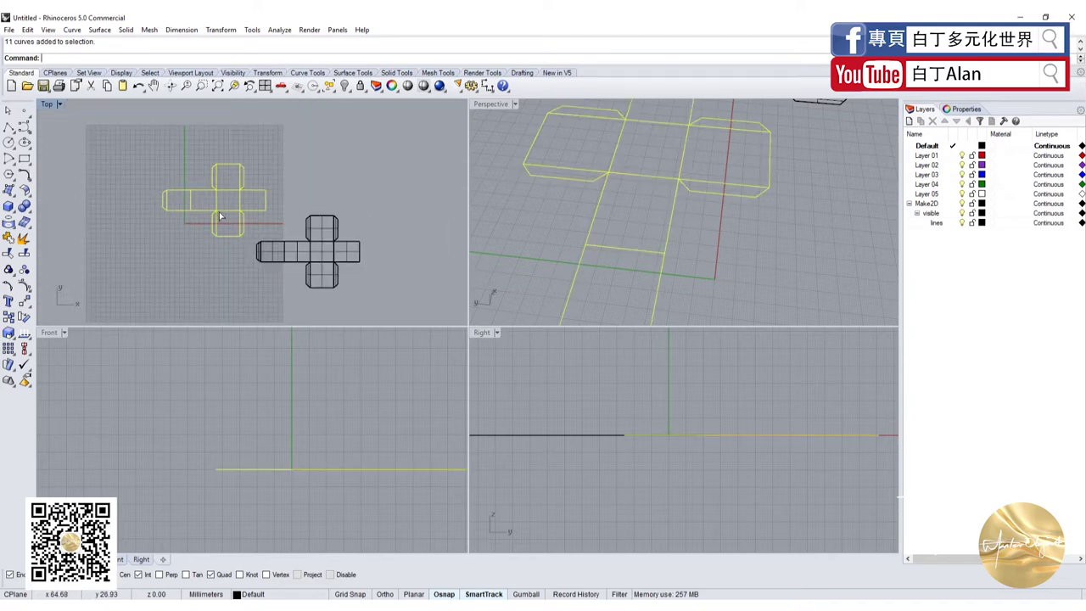
left_click_drag(215, 217, 195, 170)
left_click(343, 277)
left_click_drag(351, 272, 231, 265)
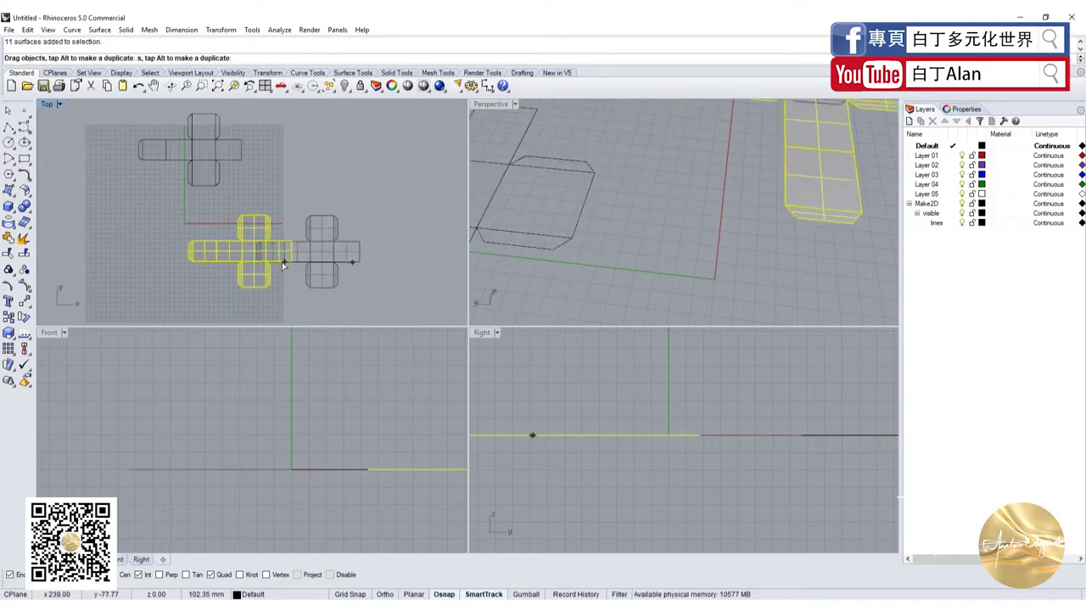
- Shift both cross shapes together slightly right and down so the outline sits above the net
scroll(216, 213, "up", 1)
scroll(229, 229, "down", 2)
left_click(229, 209)
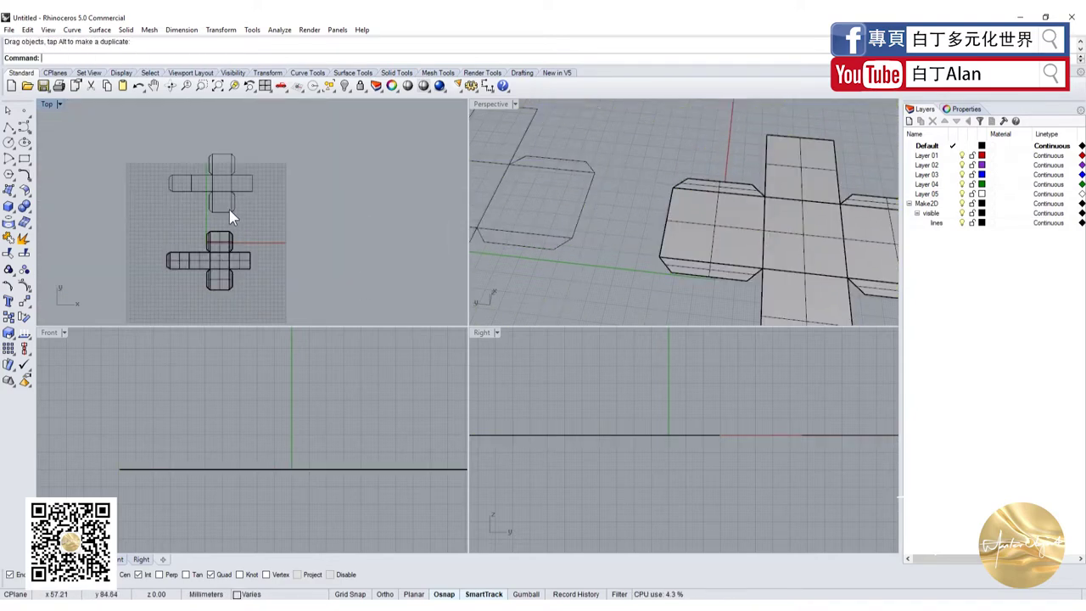
left_click(239, 252)
left_click_drag(240, 252, 248, 274)
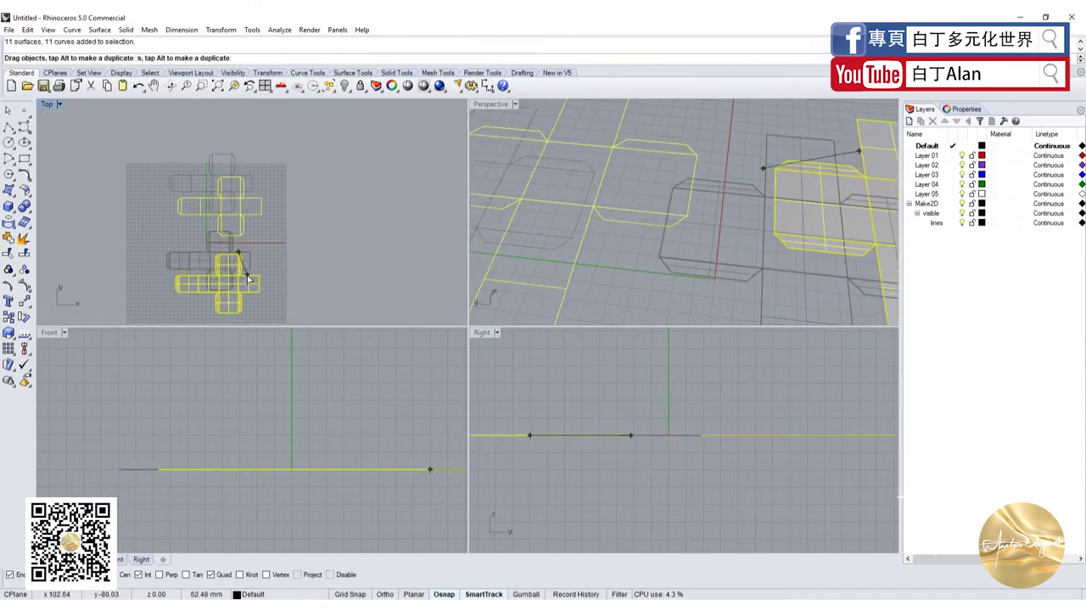
left_click(235, 246)
scroll(196, 213, "up", 2)
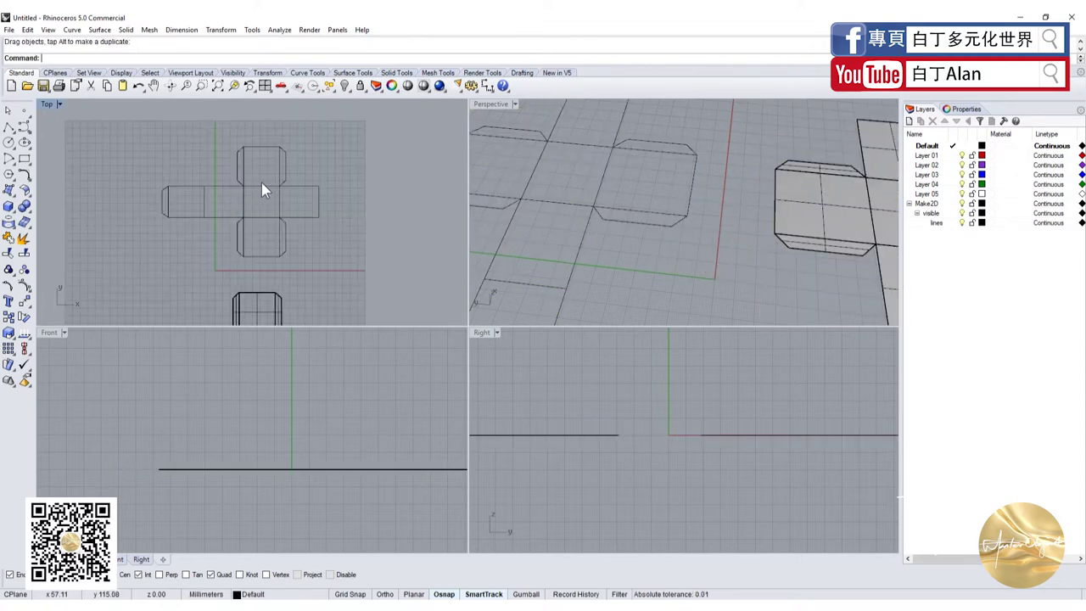
left_click_drag(308, 287, 351, 276)
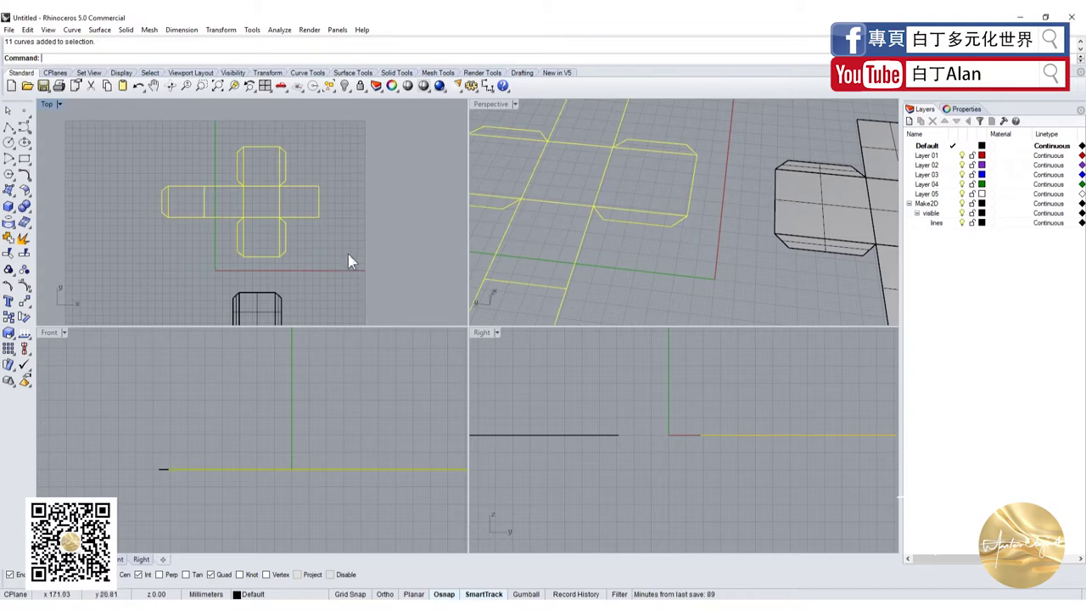
left_click(265, 188)
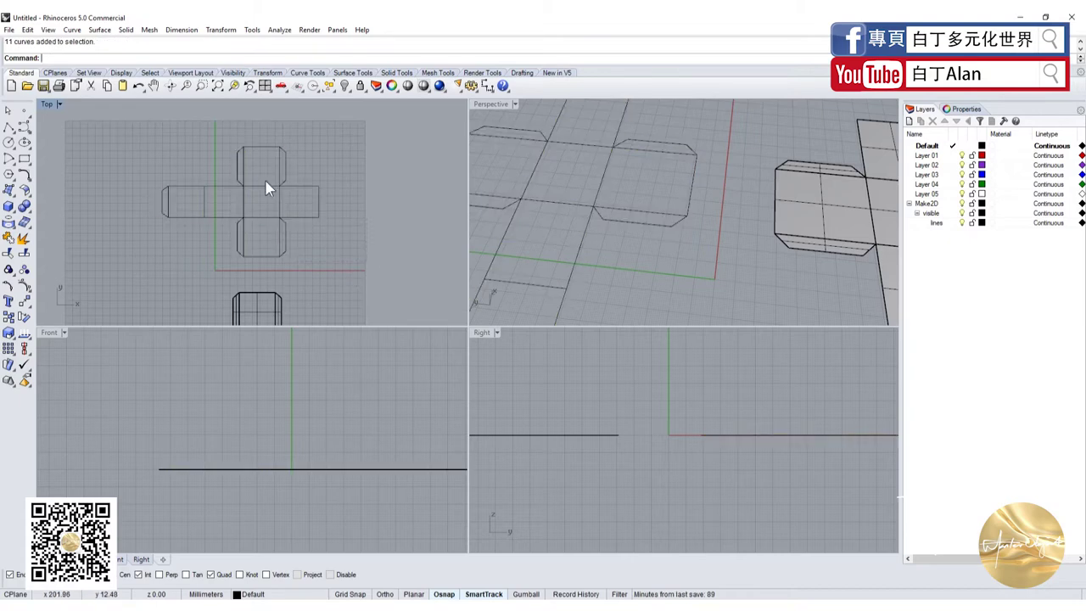
key("ctrl+a")
left_click(143, 132)
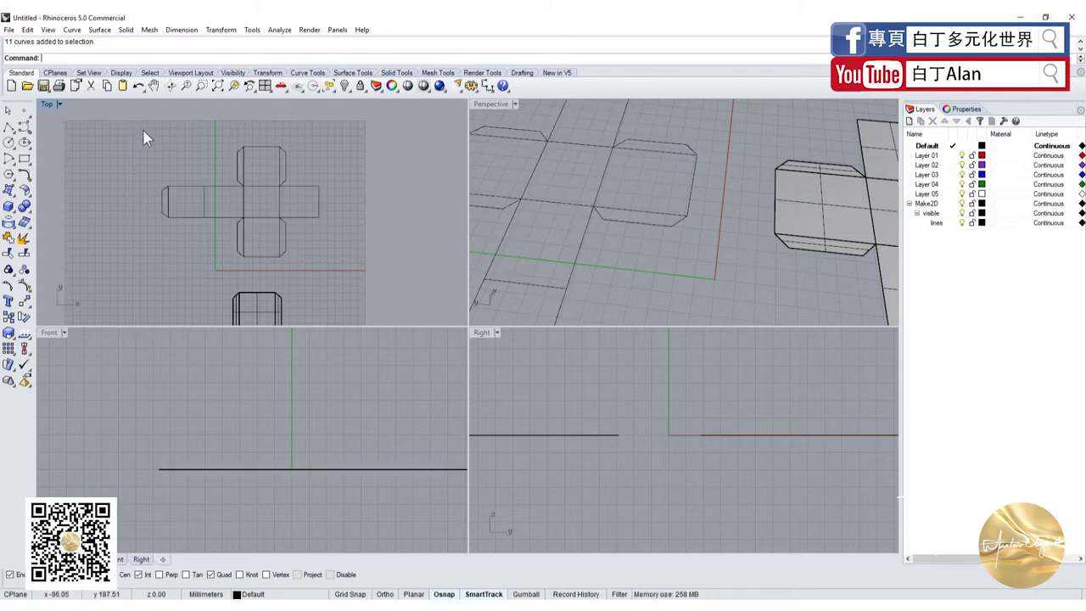
left_click_drag(363, 286, 355, 298)
left_click(349, 284)
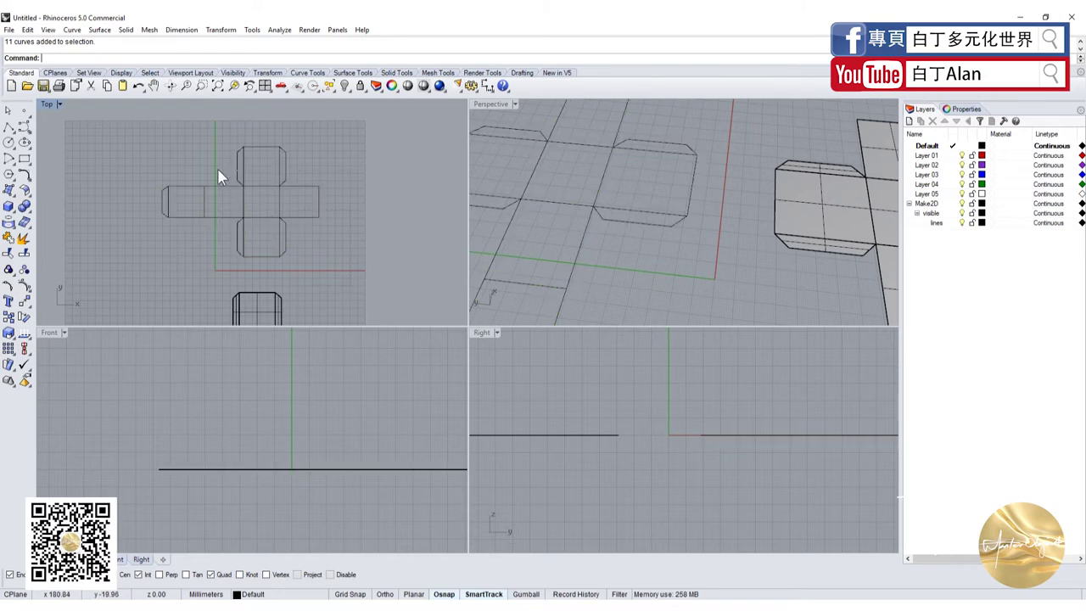
key("ctrl+a")
left_click(152, 137)
scroll(189, 200, "up", 2)
scroll(164, 183, "up", 2)
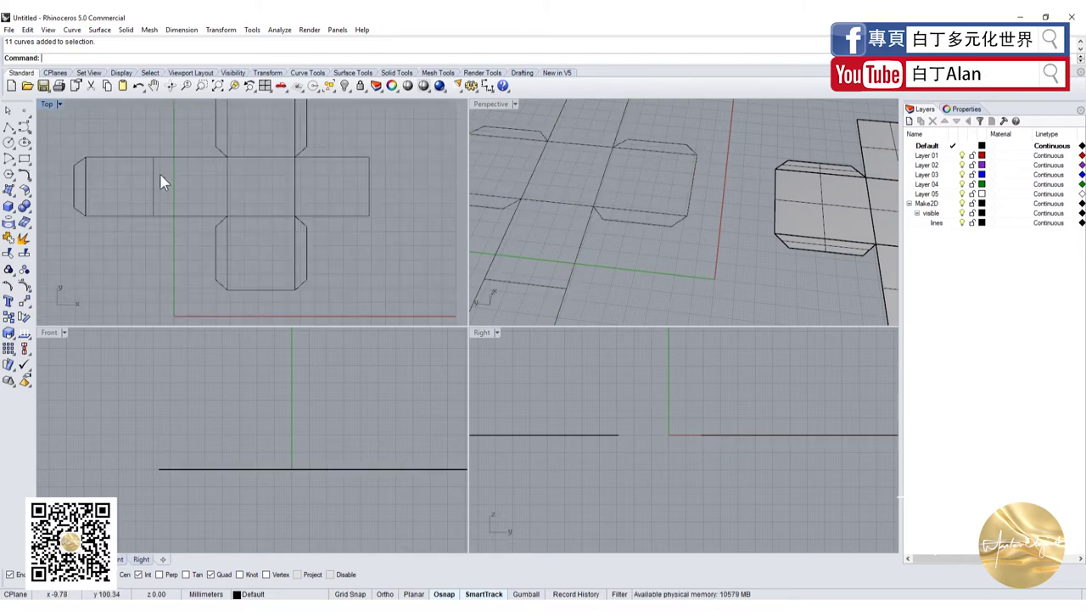
scroll(204, 238, "down", 2)
scroll(216, 246, "up", 2)
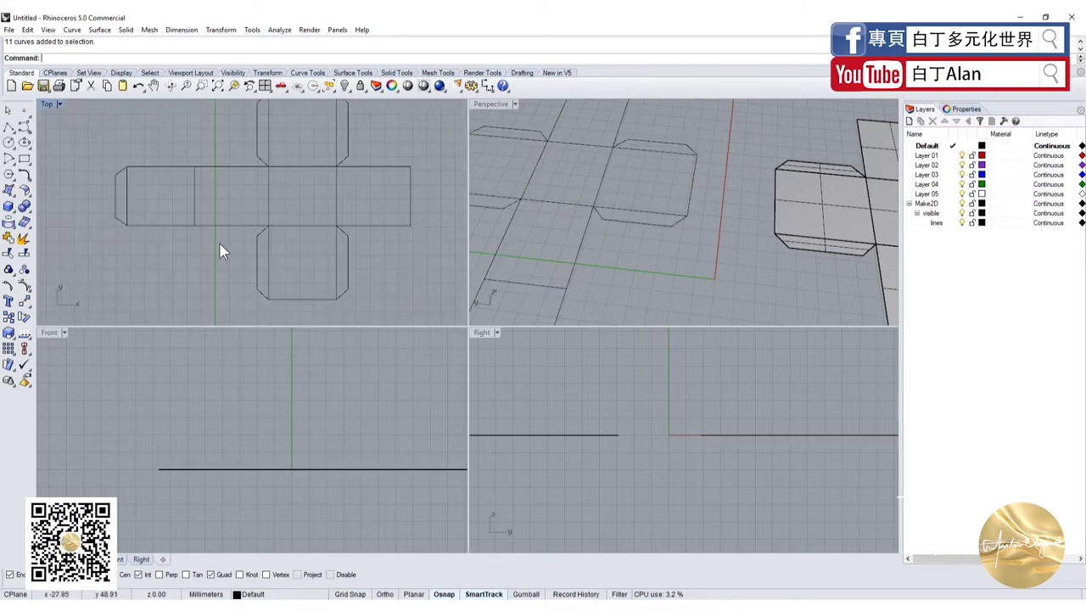
scroll(255, 271, "down", 3)
scroll(256, 296, "up", 2)
scroll(280, 263, "up", 1)
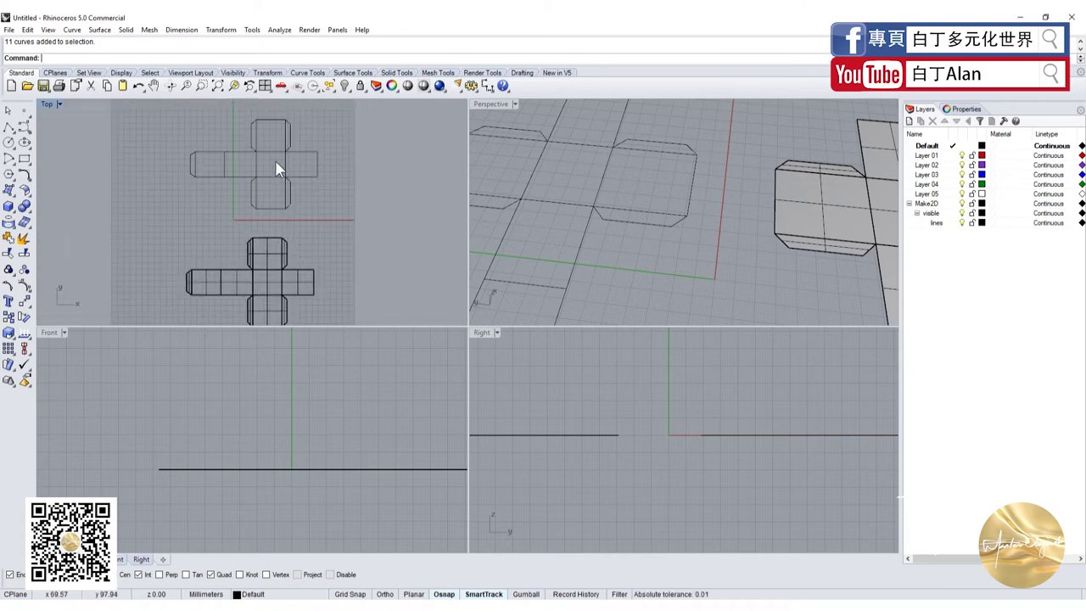
scroll(270, 239, "down", 2)
scroll(297, 268, "up", 2)
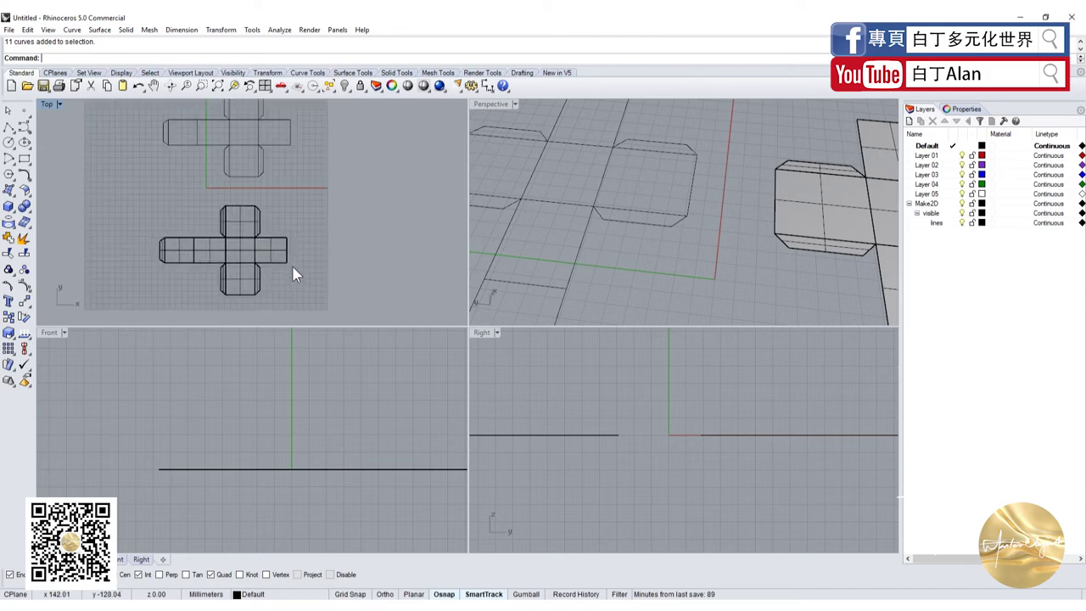
scroll(247, 255, "down", 2)
scroll(243, 246, "up", 1)
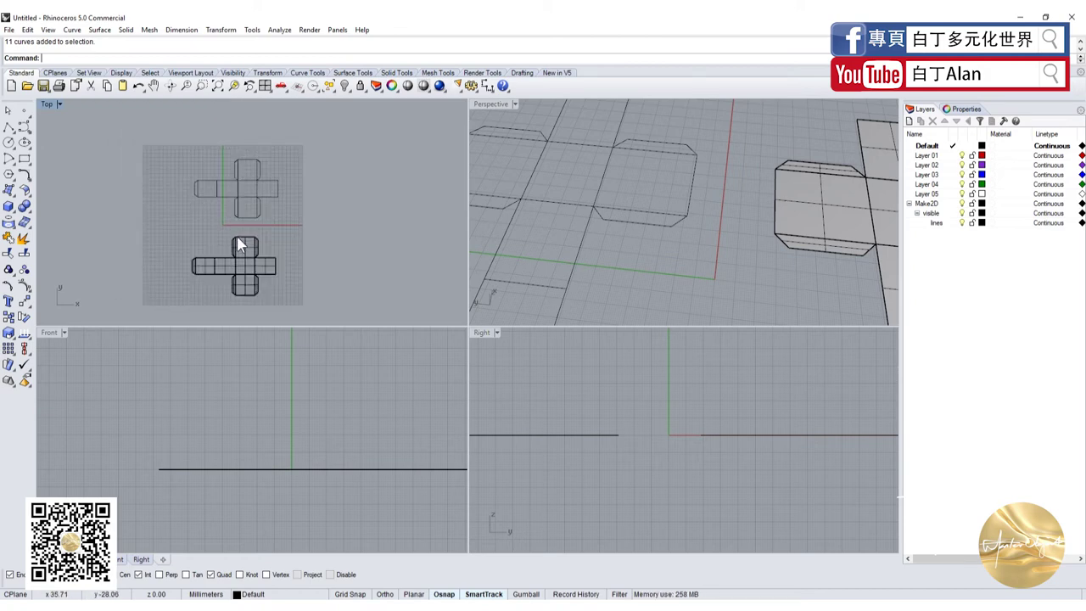
scroll(240, 242, "up", 1)
scroll(238, 238, "down", 1)
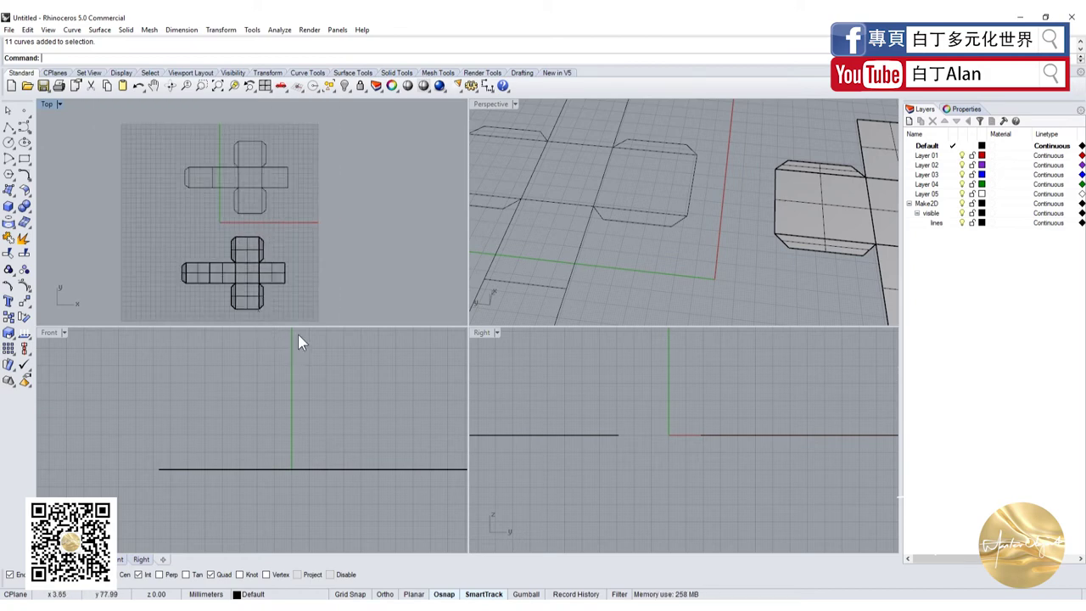